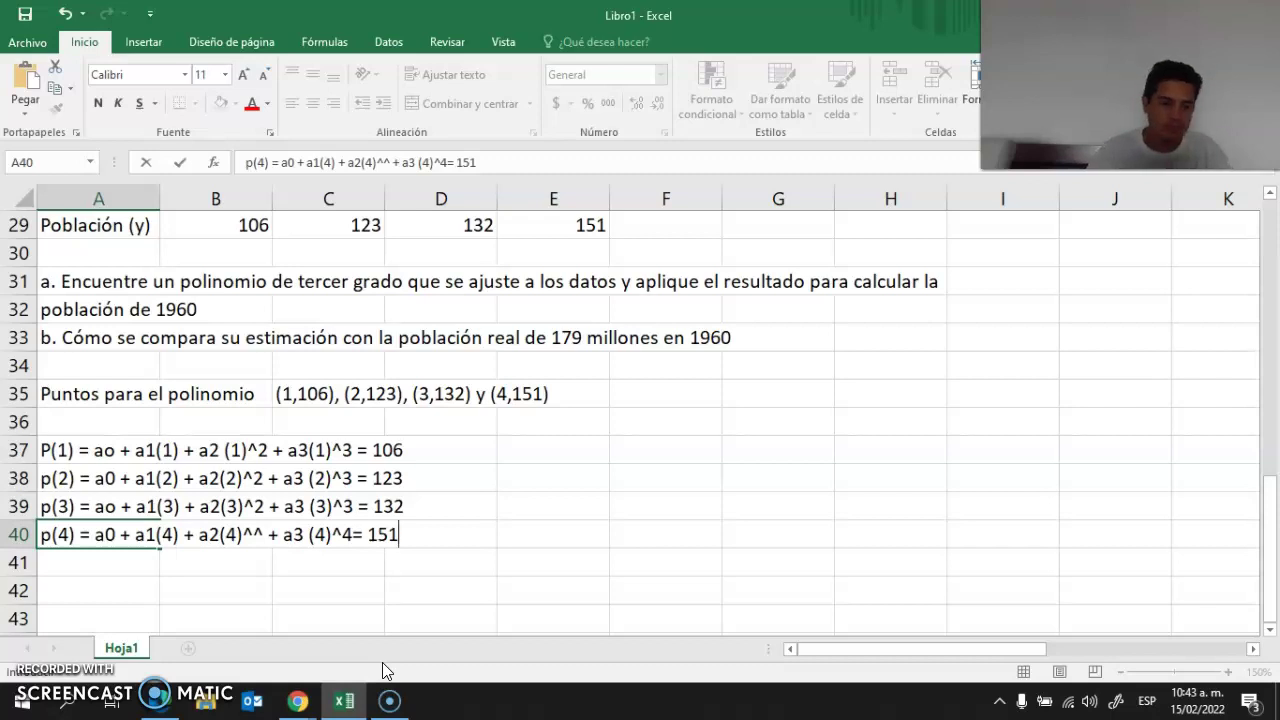
Step: Commit the p(4) equation in A40 and enter the a0 coefficient 1 in each cell from E37 to E40
key(Return)
key(Up)
key(Up)
key(Up)
key(Up)
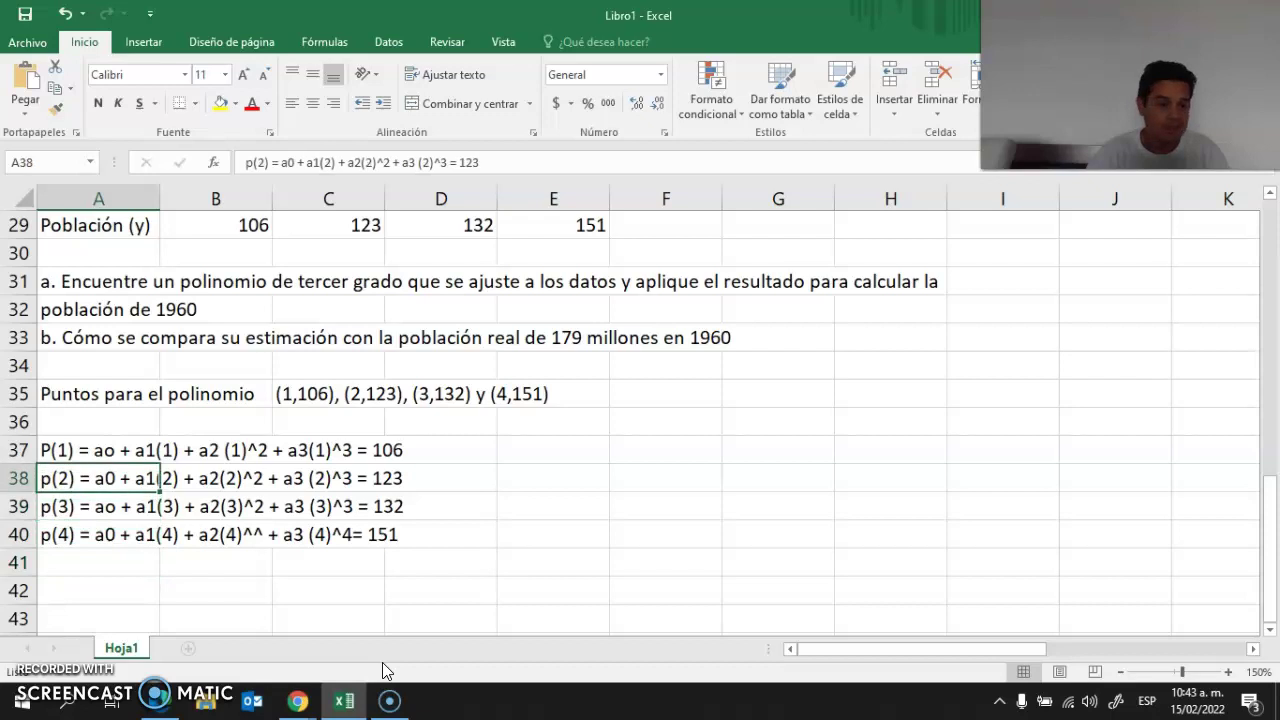
key(Right)
key(Right)
key(Right)
key(Right)
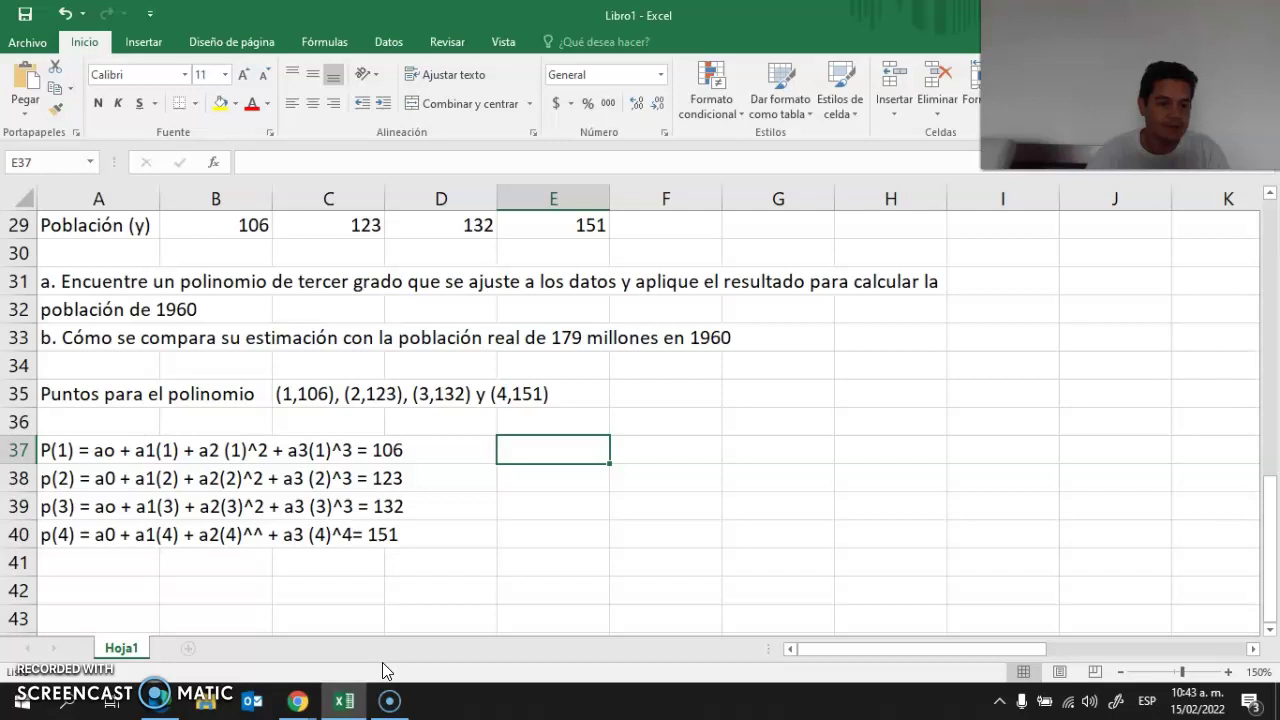
text(1)
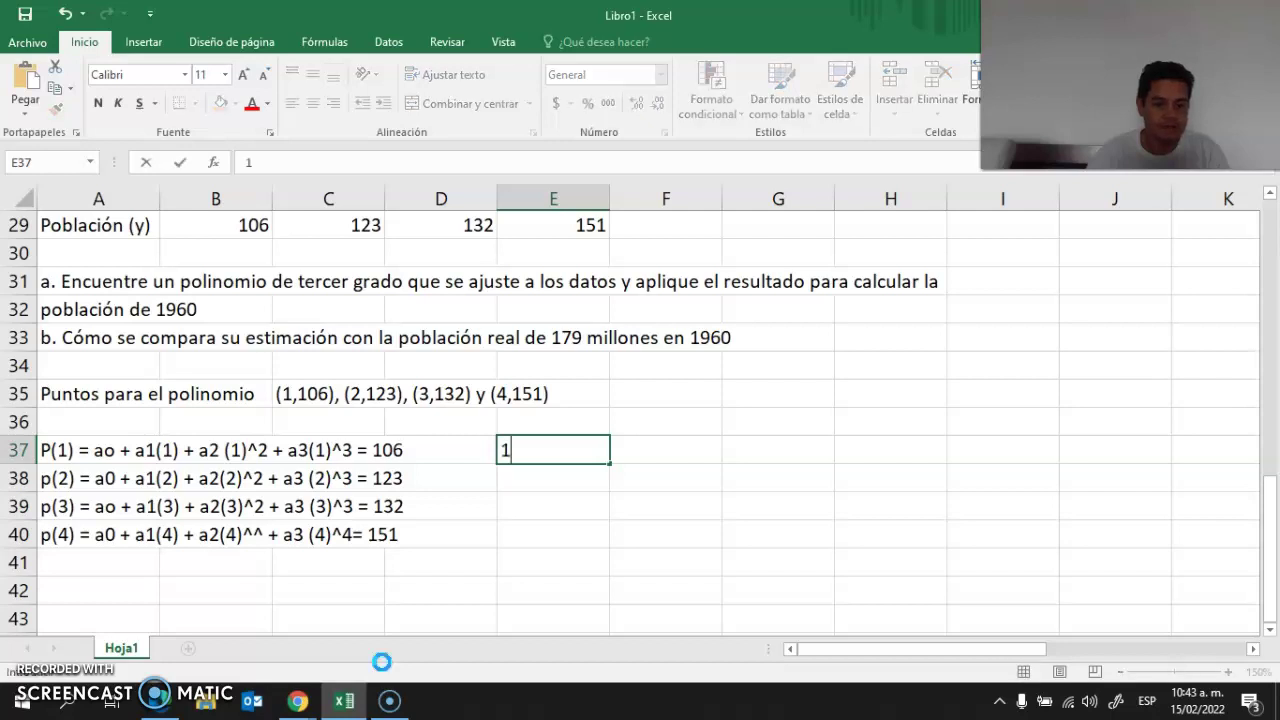
key(Return)
text(1)
key(Return)
text(1)
key(Return)
text(1)
key(Return)
Step: Enter the a1 coefficients 1, 2, 3 and 4 down cells F37 to F40
key(Up)
key(Up)
key(Up)
key(Up)
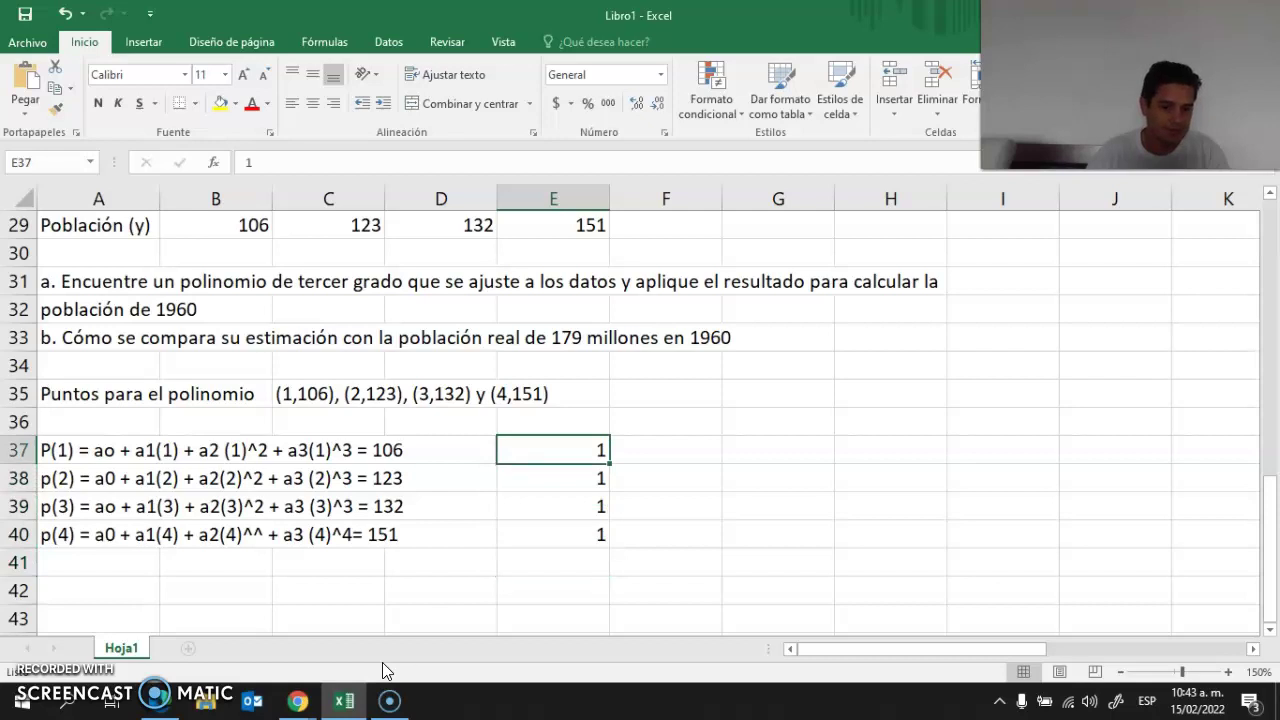
key(Right)
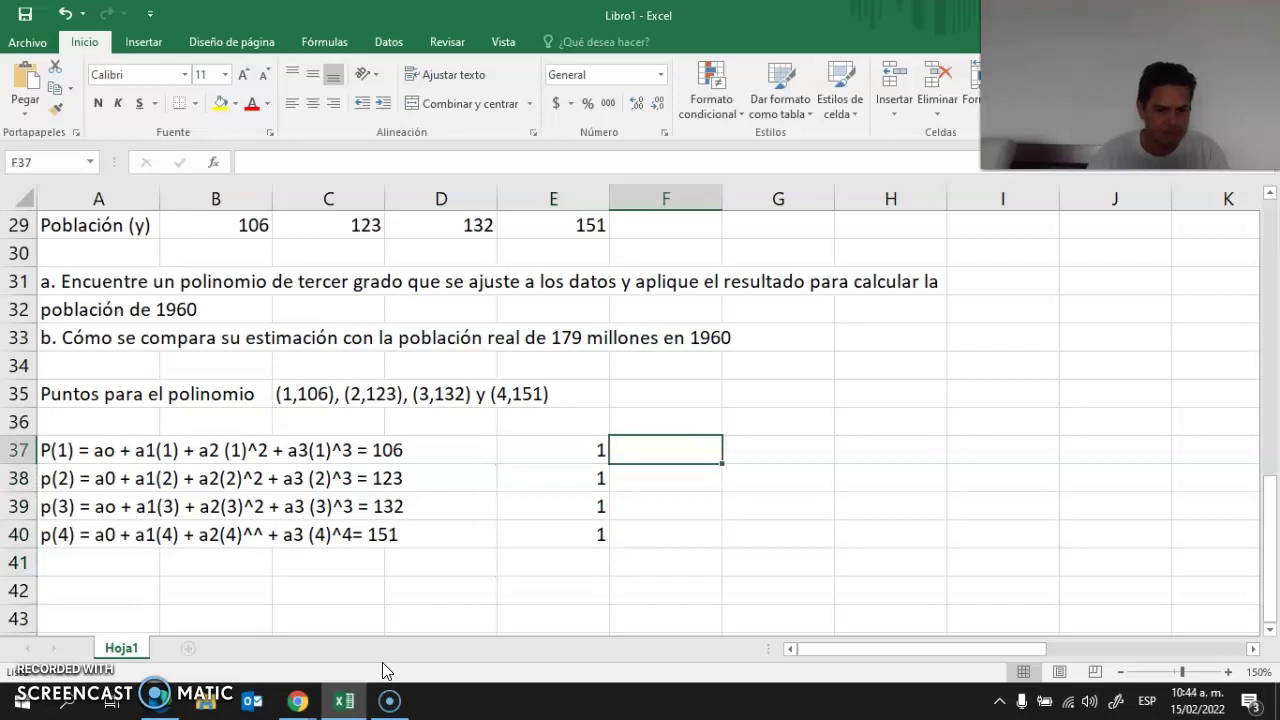
text(1)
key(Return)
text(2)
key(Return)
text(3)
key(Return)
text(4)
key(Return)
Step: Calculate the a2 coefficients with the formula =F37^2 in G37 and fill it down to G40
key(Up)
key(Up)
key(Up)
key(Up)
key(Right)
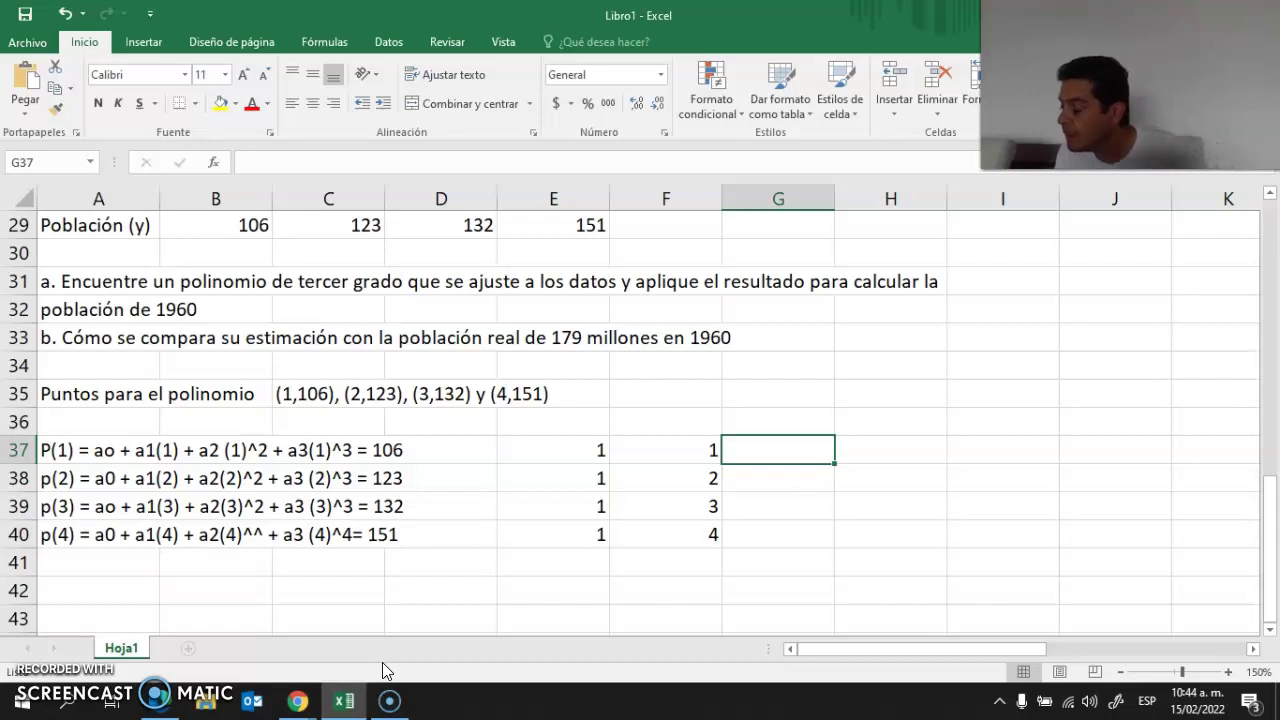
click(370, 682)
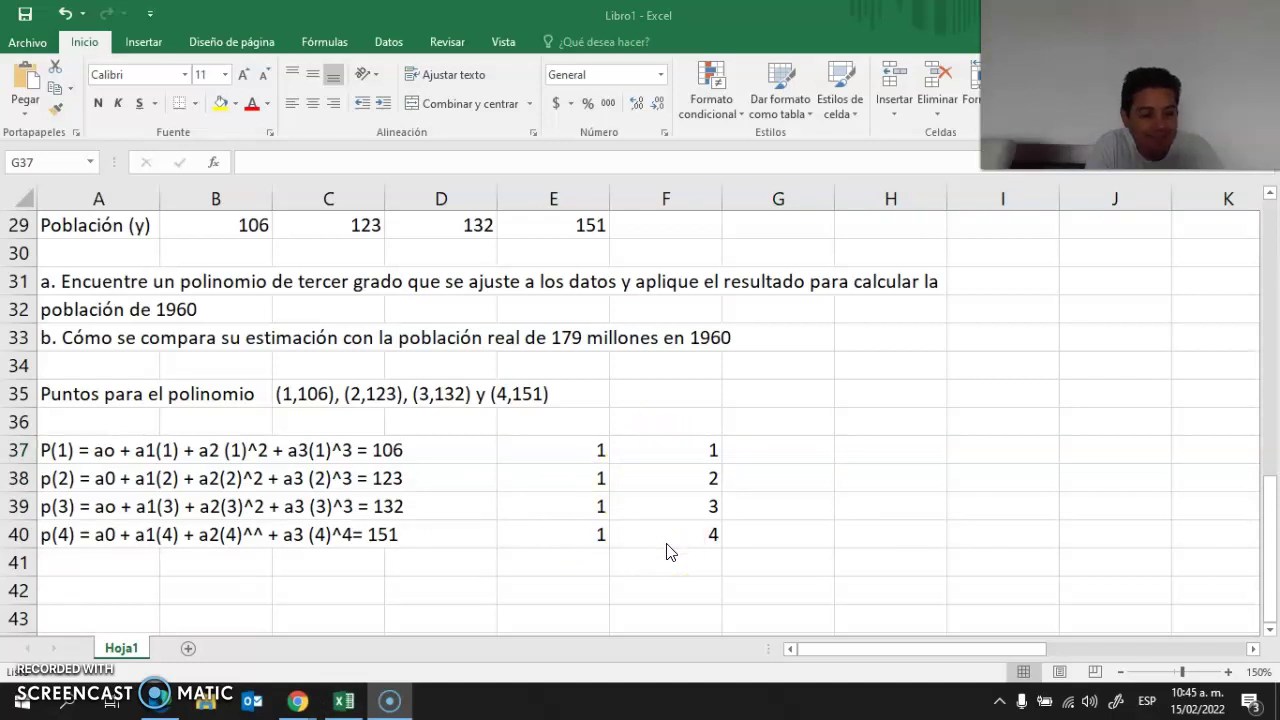
click(787, 452)
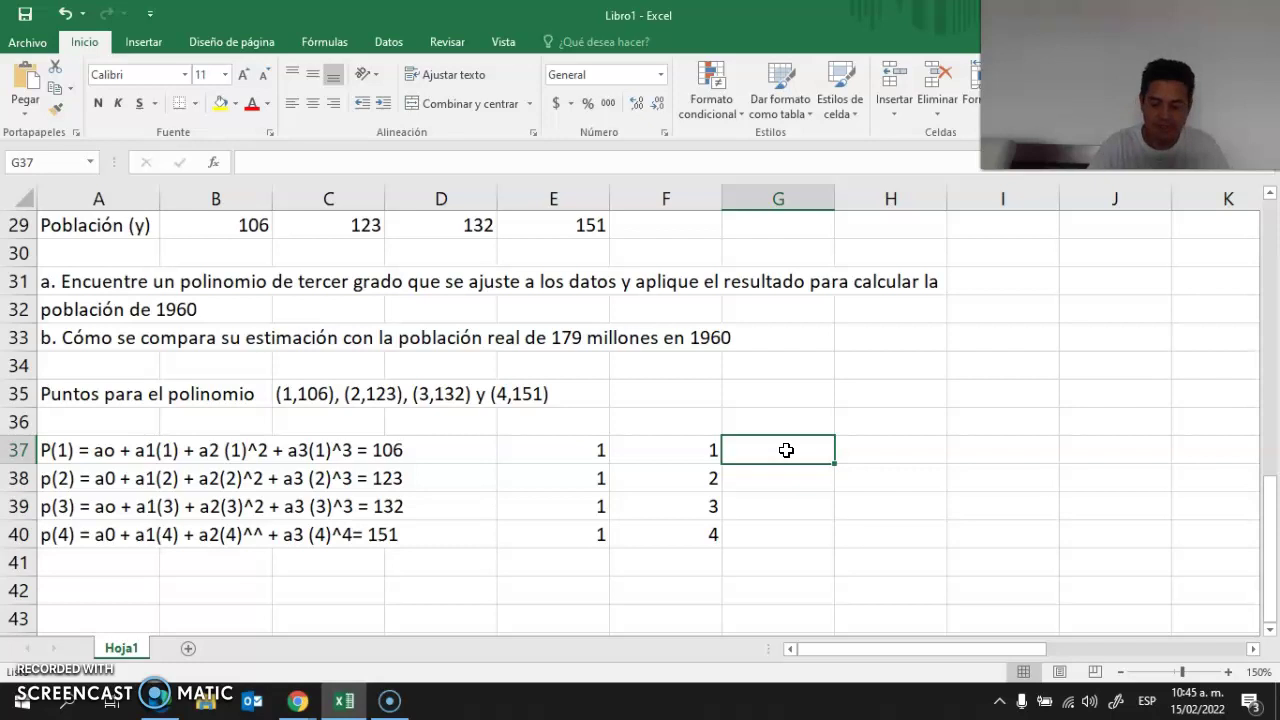
text(=)
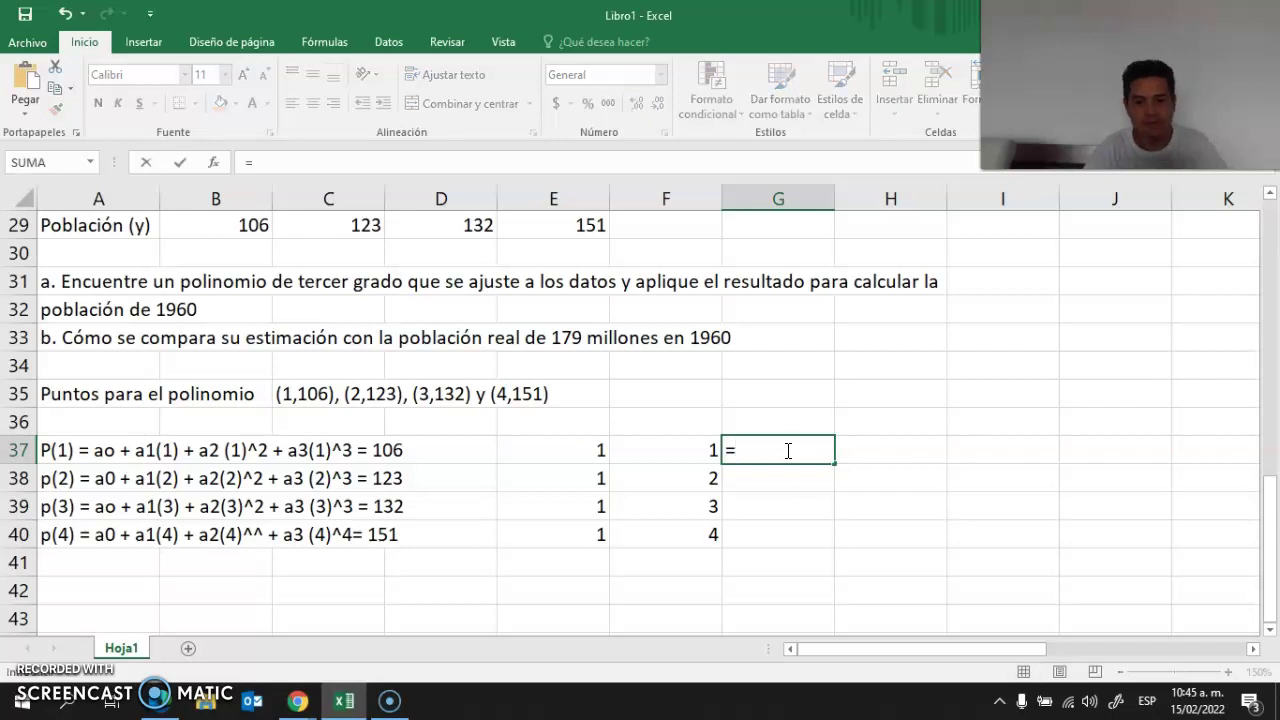
click(704, 450)
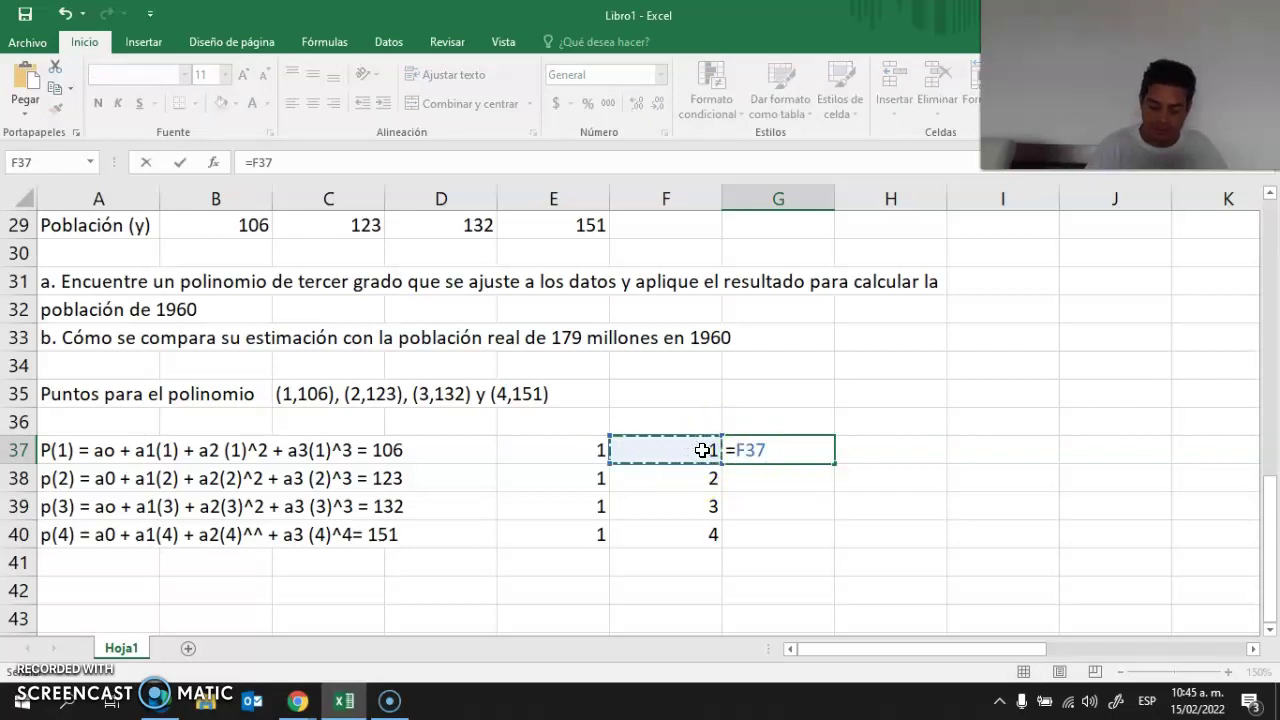
text(^^)
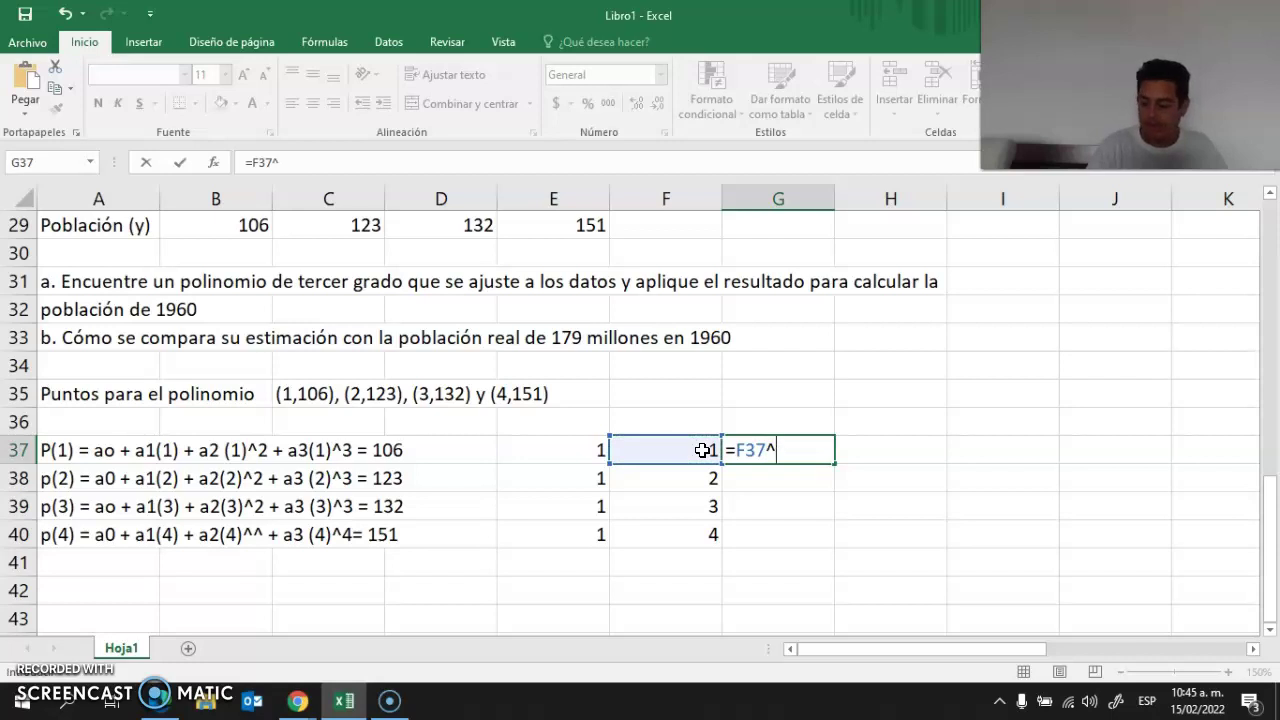
key(Return)
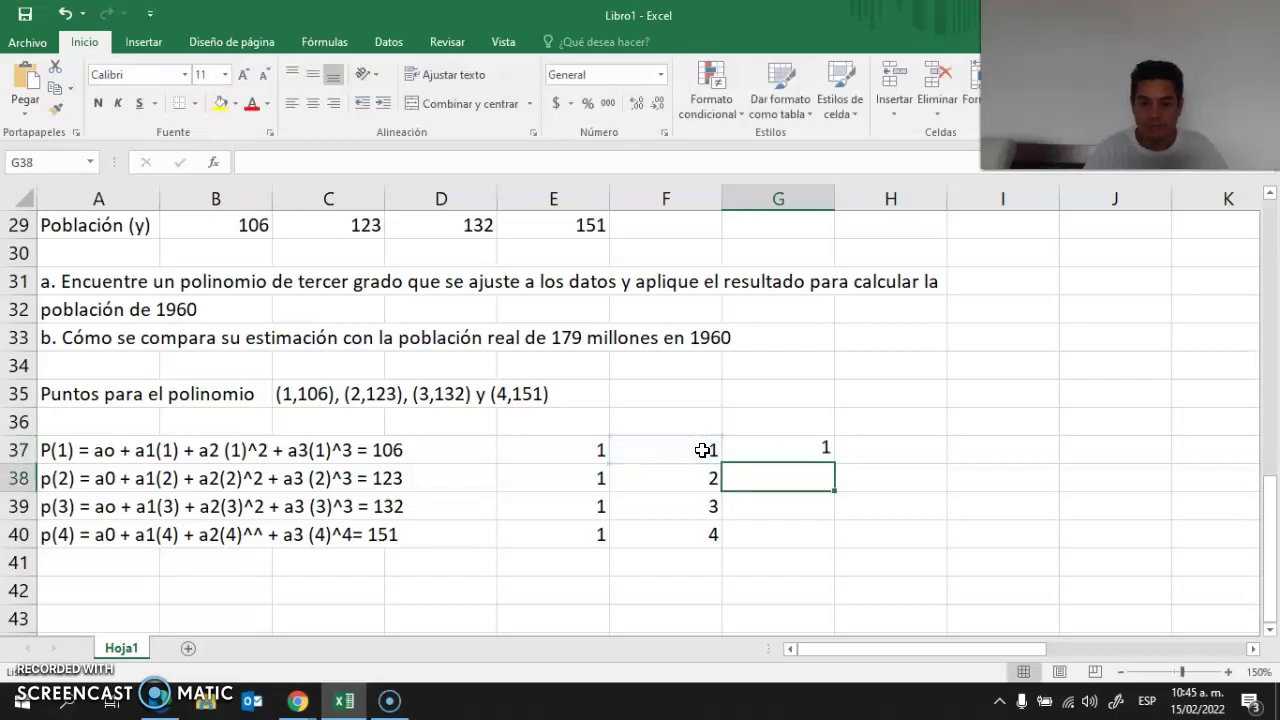
click(785, 450)
drag(832, 463, 812, 554)
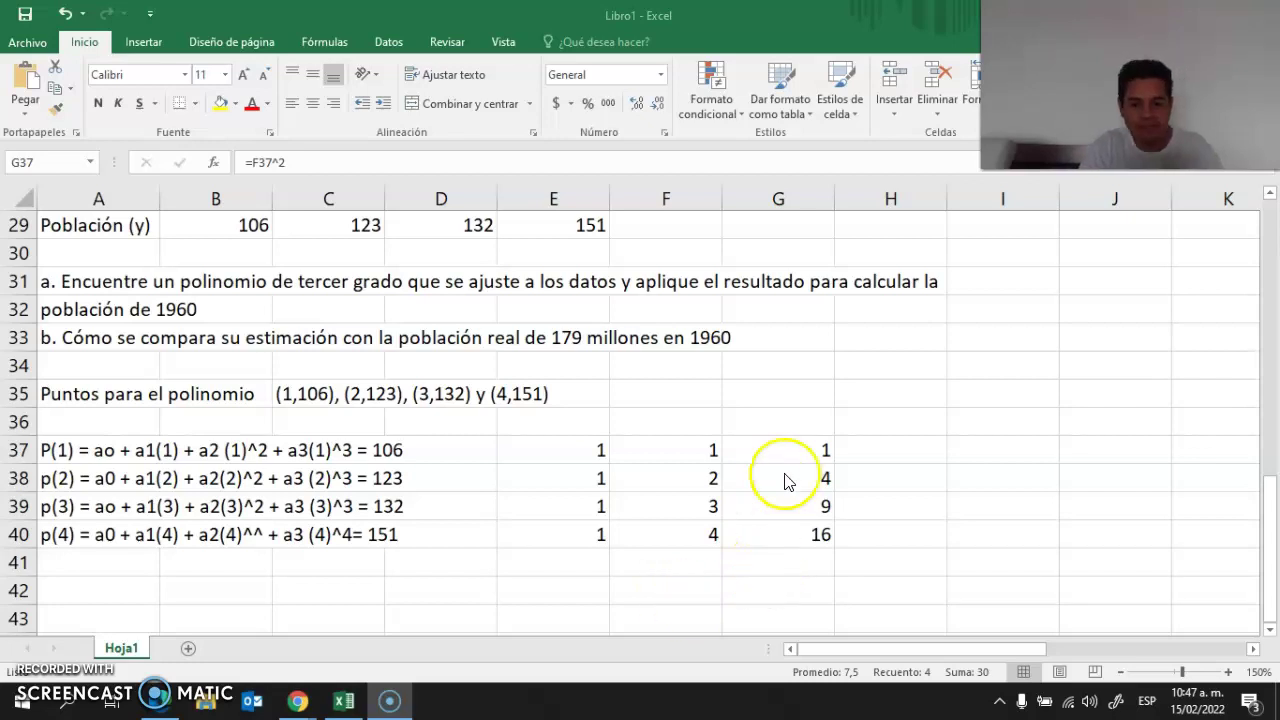
Step: Calculate the a3 coefficients with the formula =F37^3 in H37 and fill it down to H40
click(677, 456)
click(848, 455)
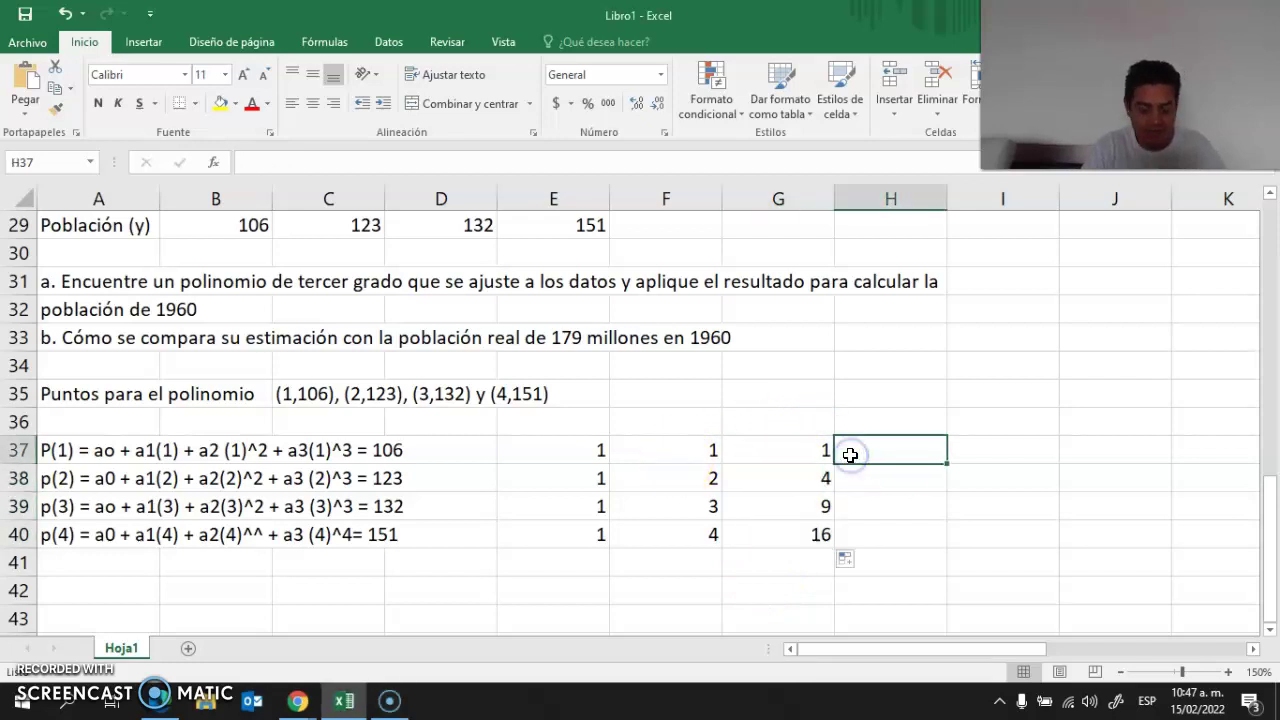
text(=)
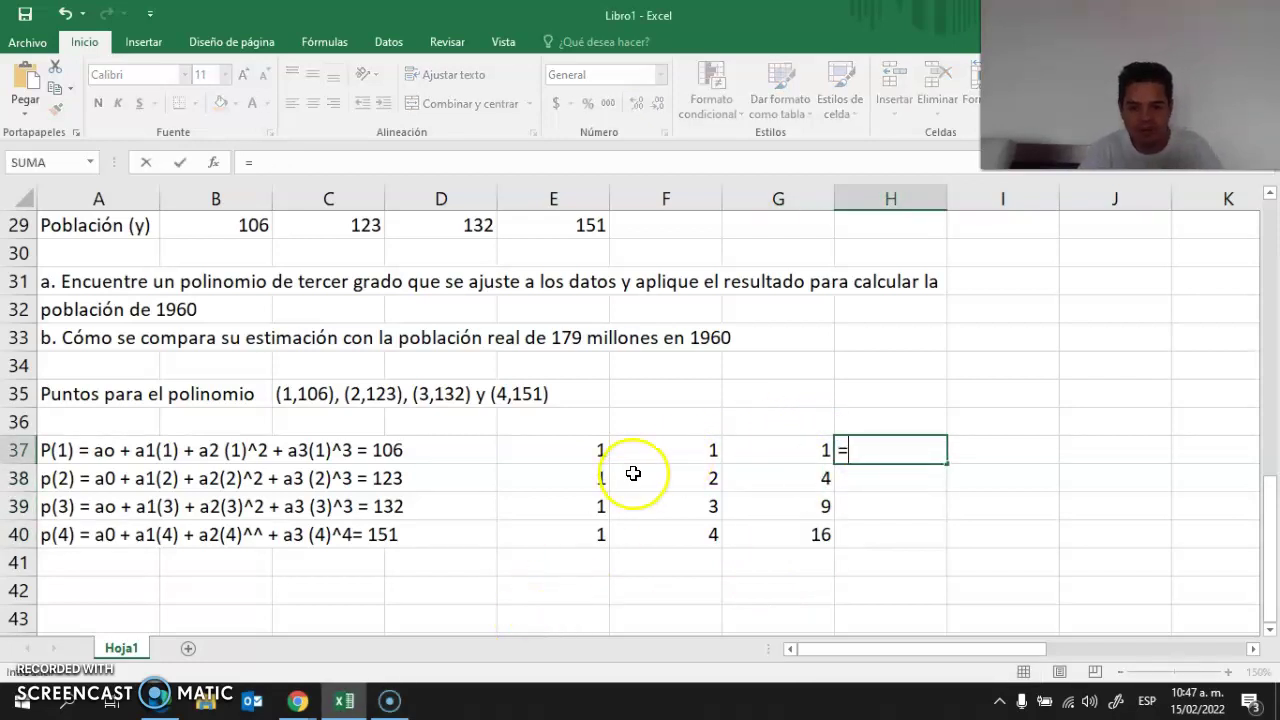
click(662, 451)
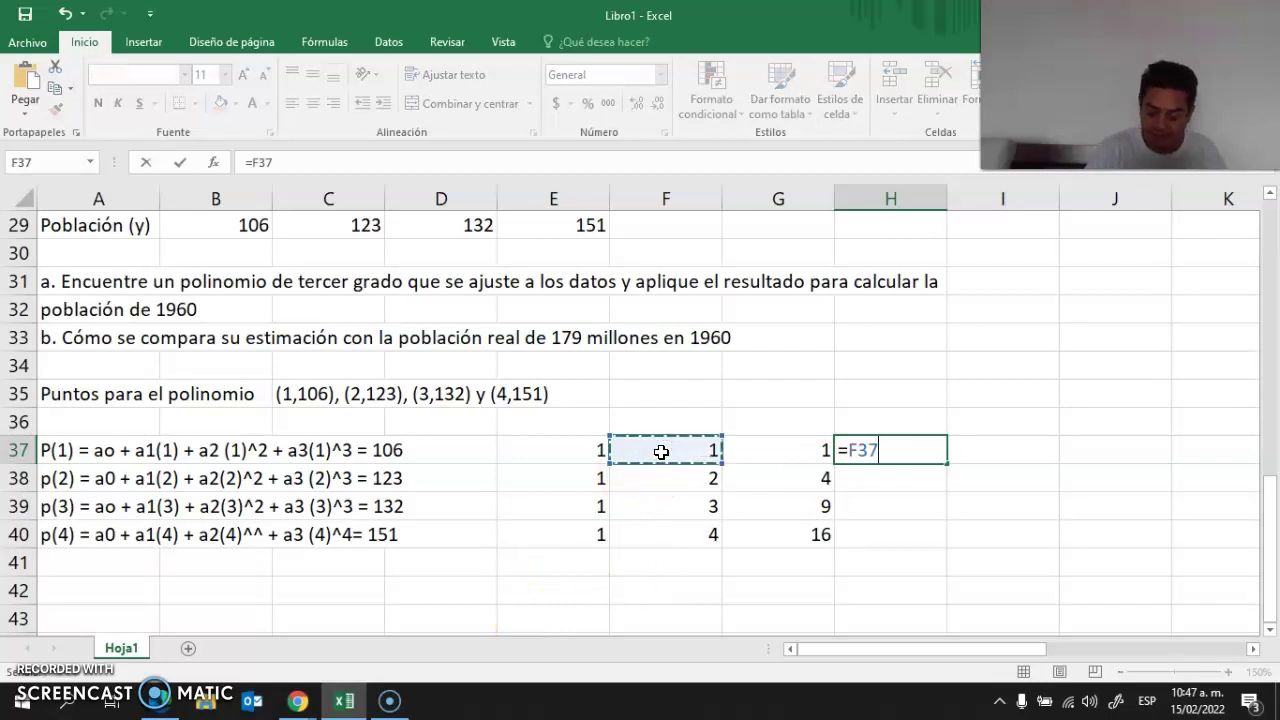
text(^^)
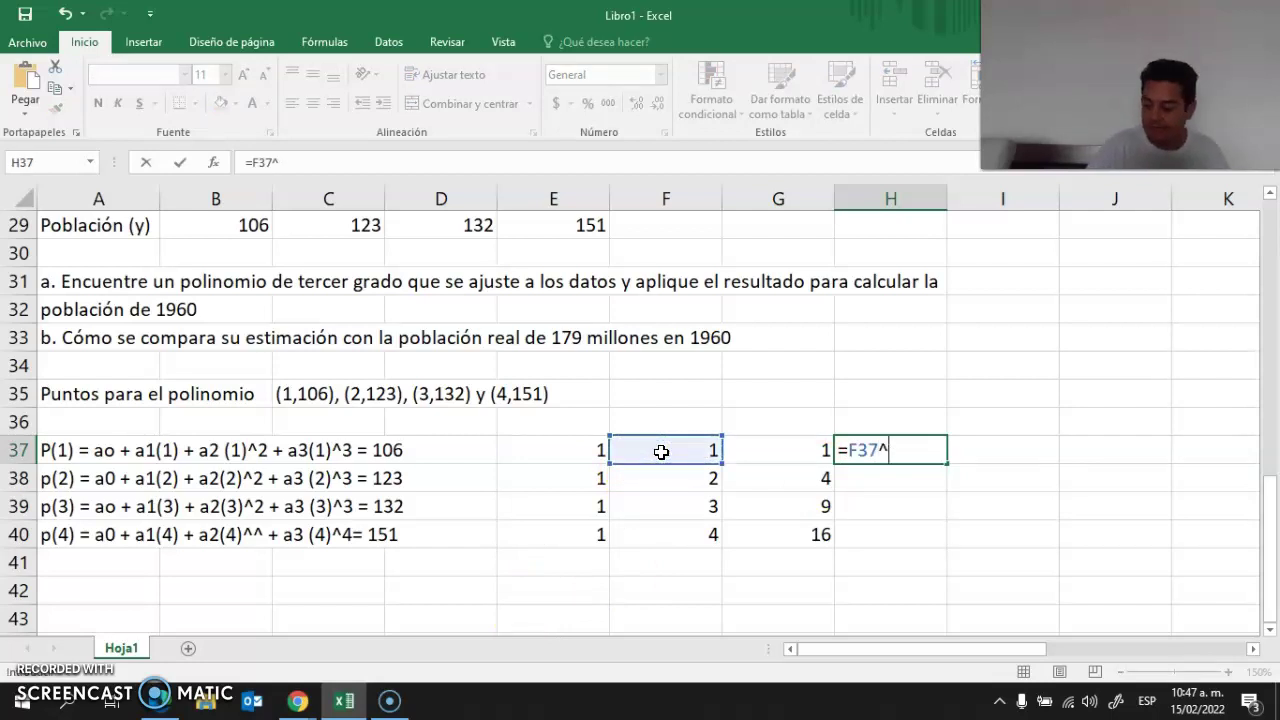
key(Return)
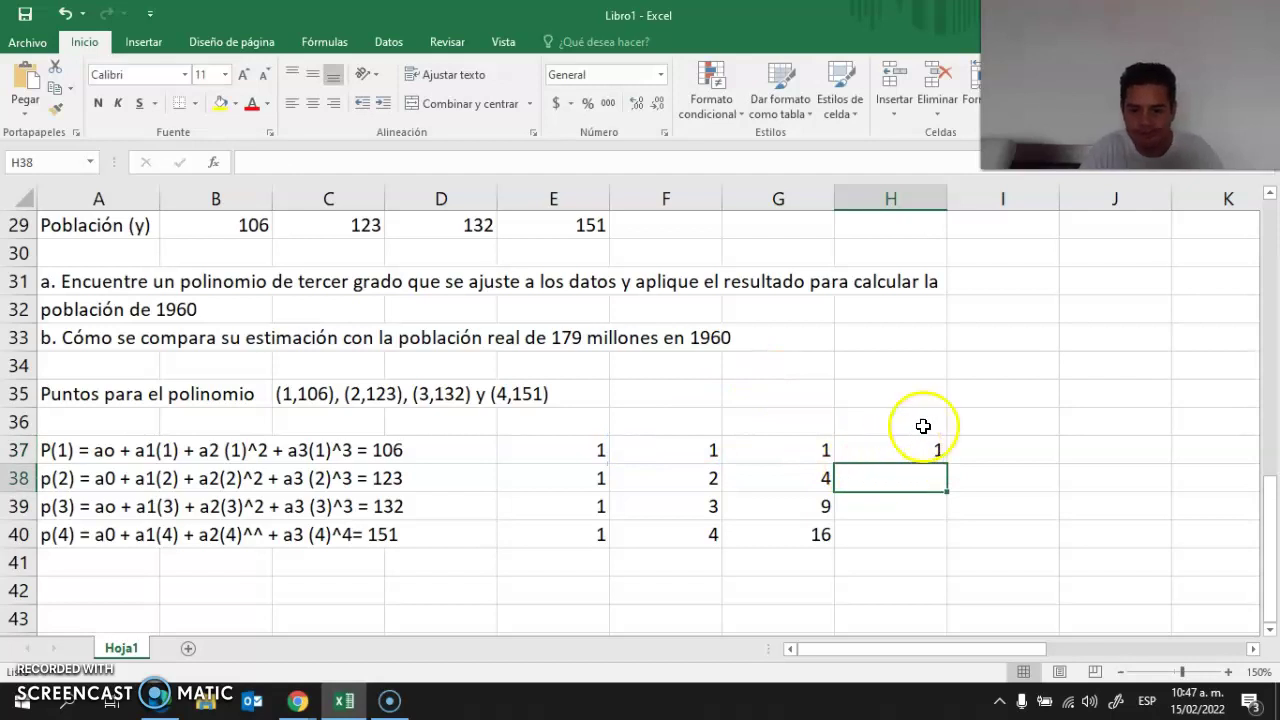
click(910, 448)
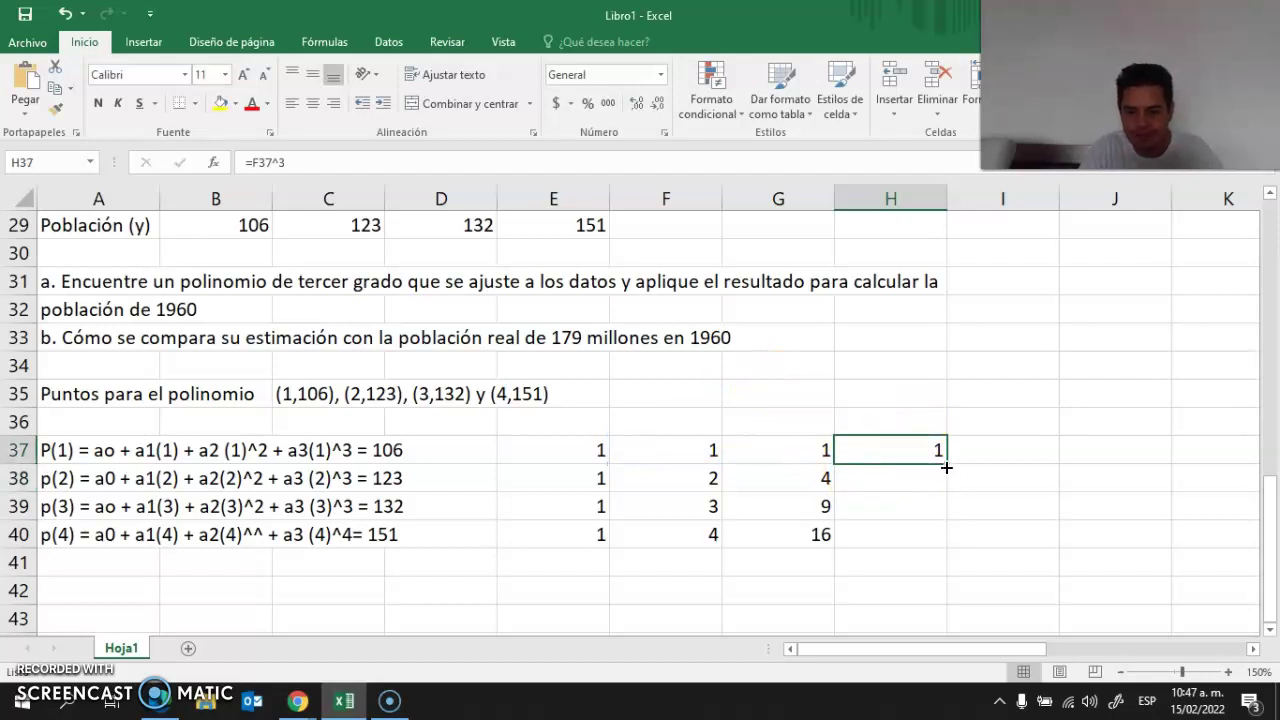
double_click(947, 464)
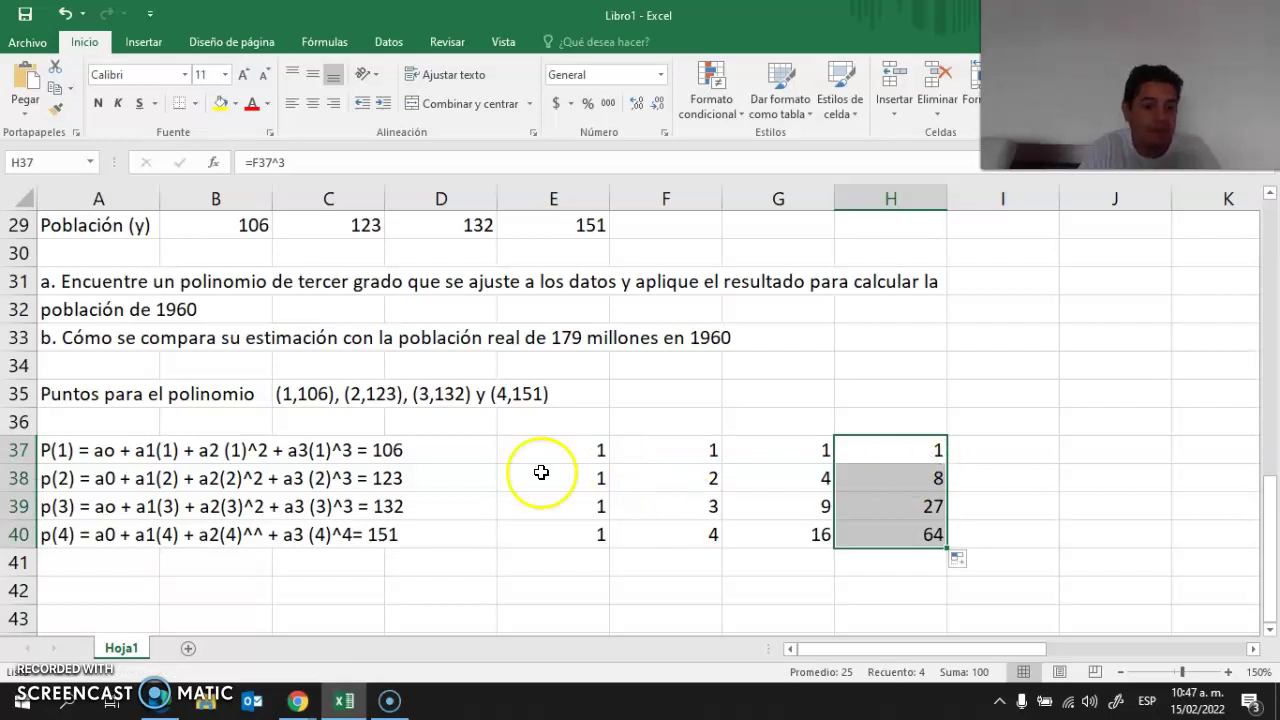
Step: Enter the equations' right-hand values 106, 123, 132 and 151 down cells I37 to I40
click(995, 450)
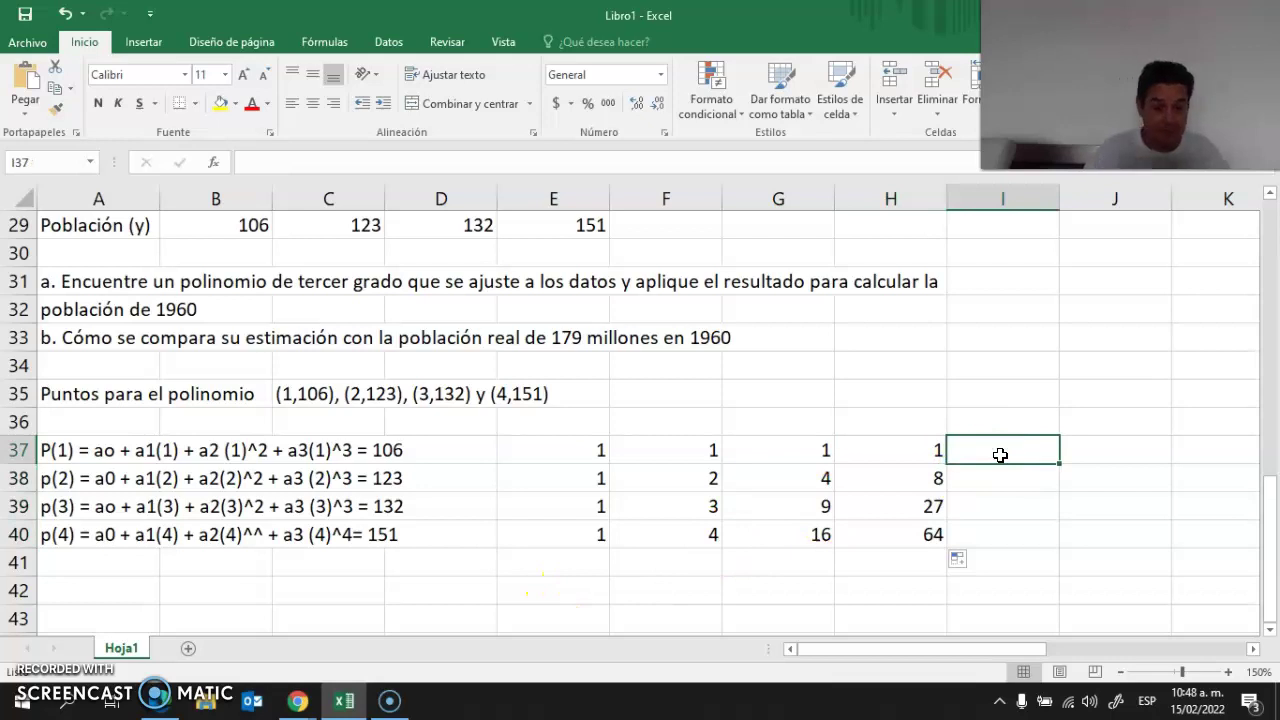
text(106)
key(Return)
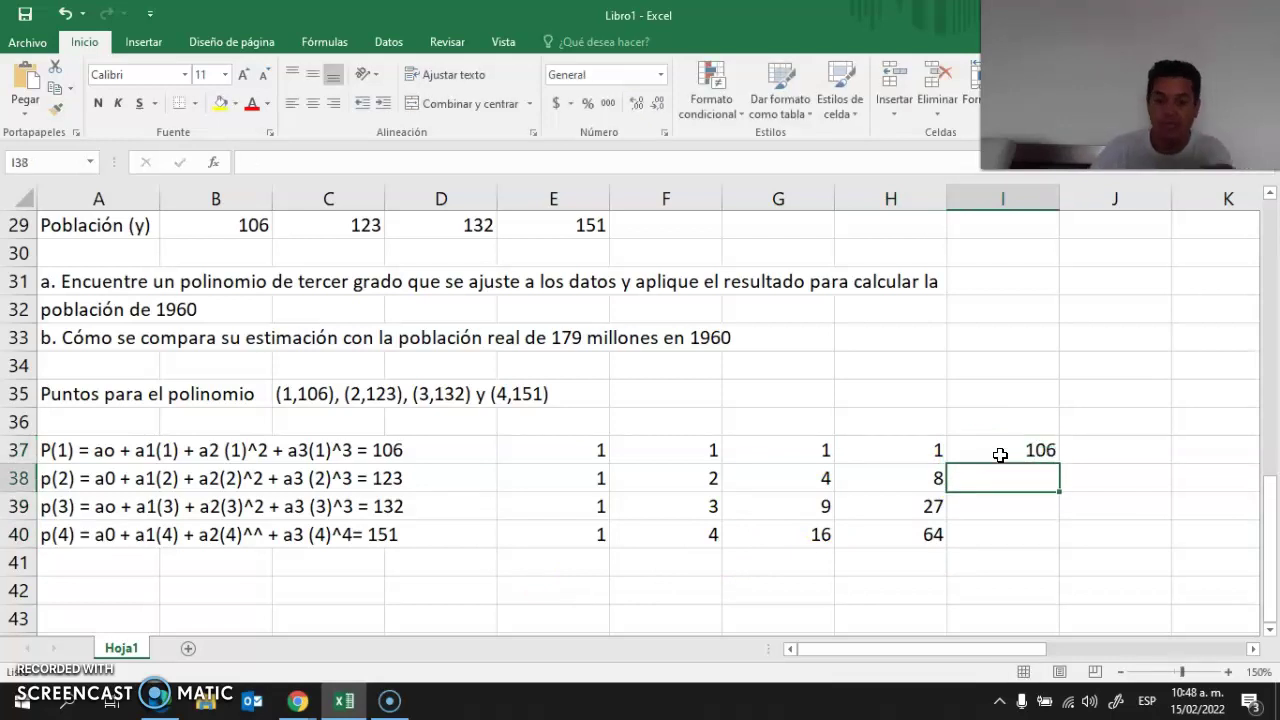
text(123)
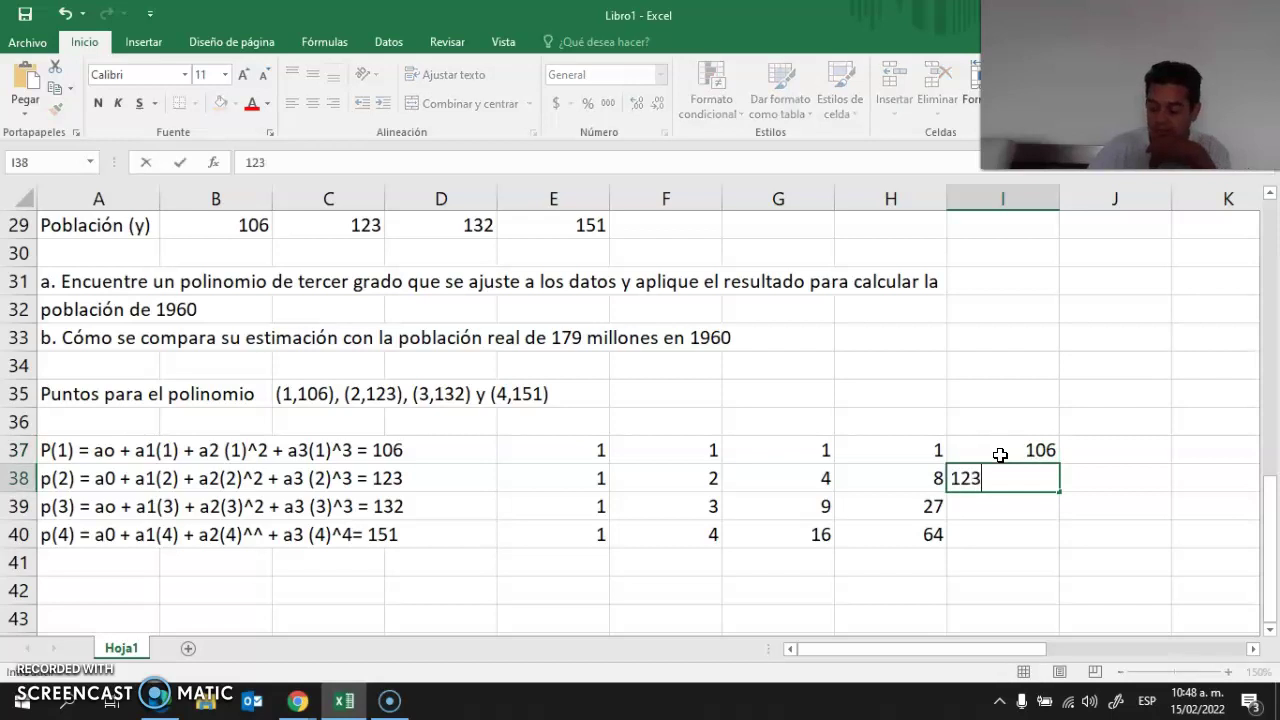
key(Return)
text(132)
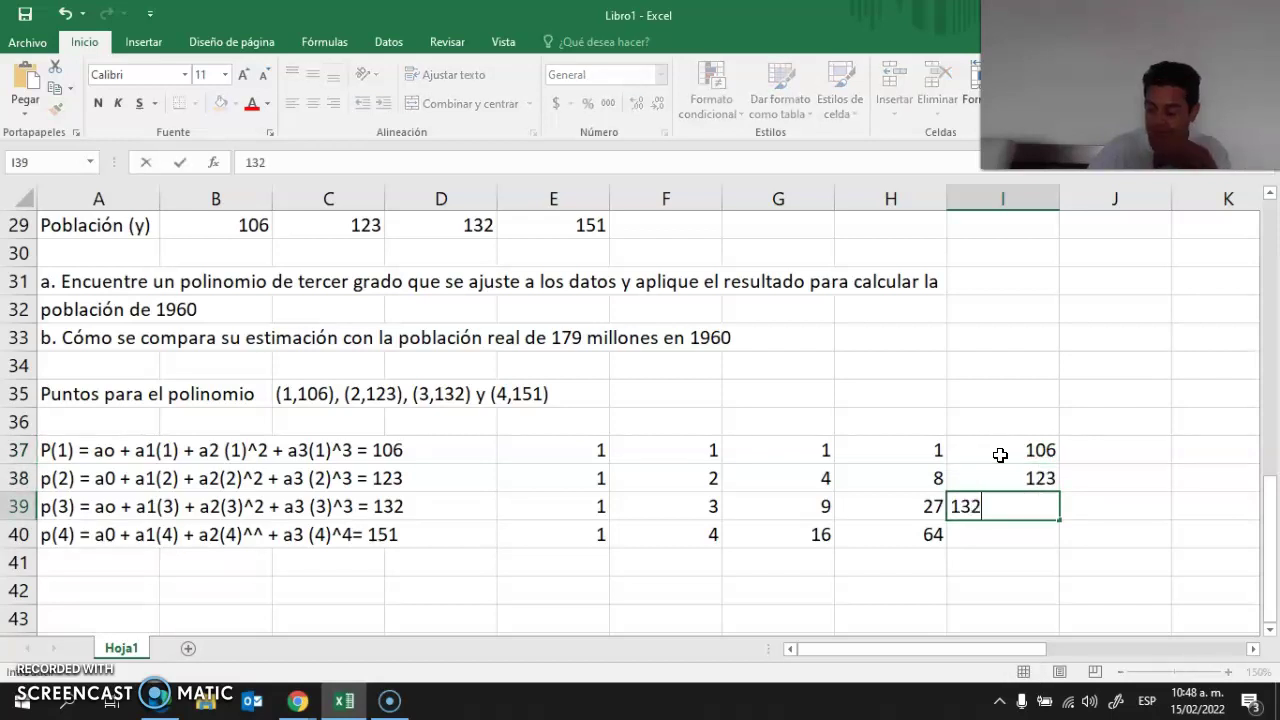
key(Return)
text(151)
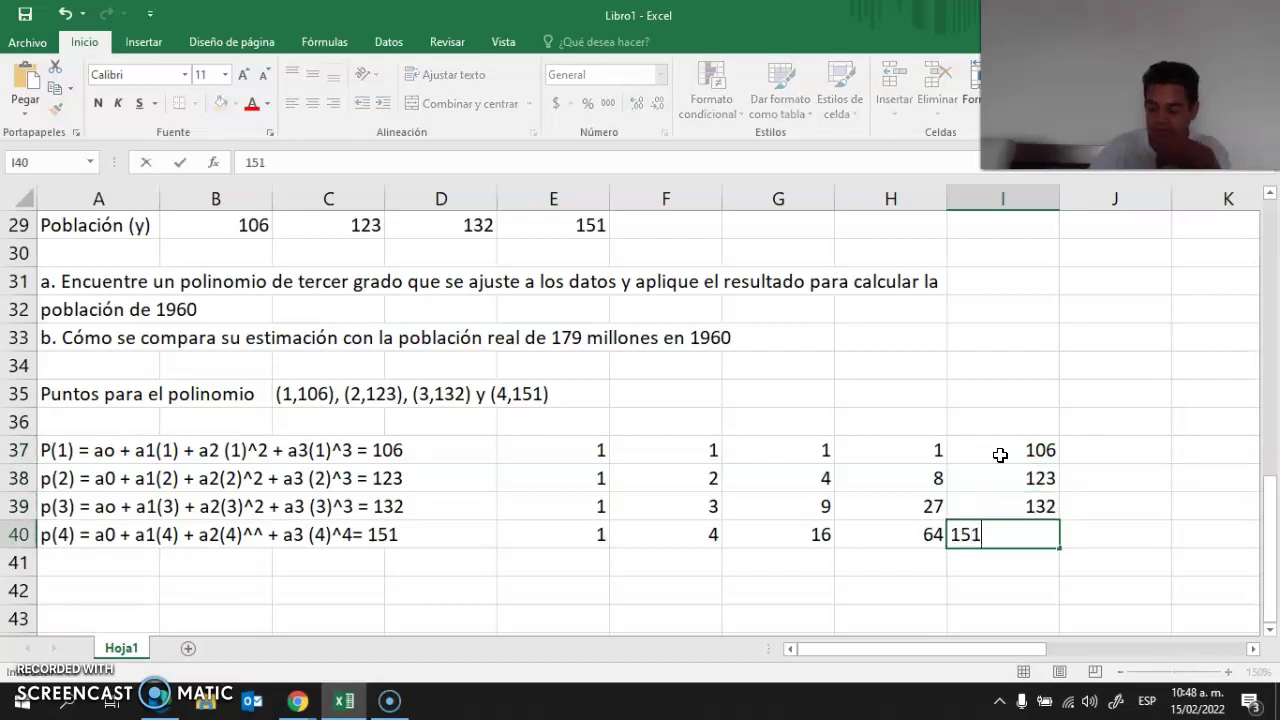
key(Return)
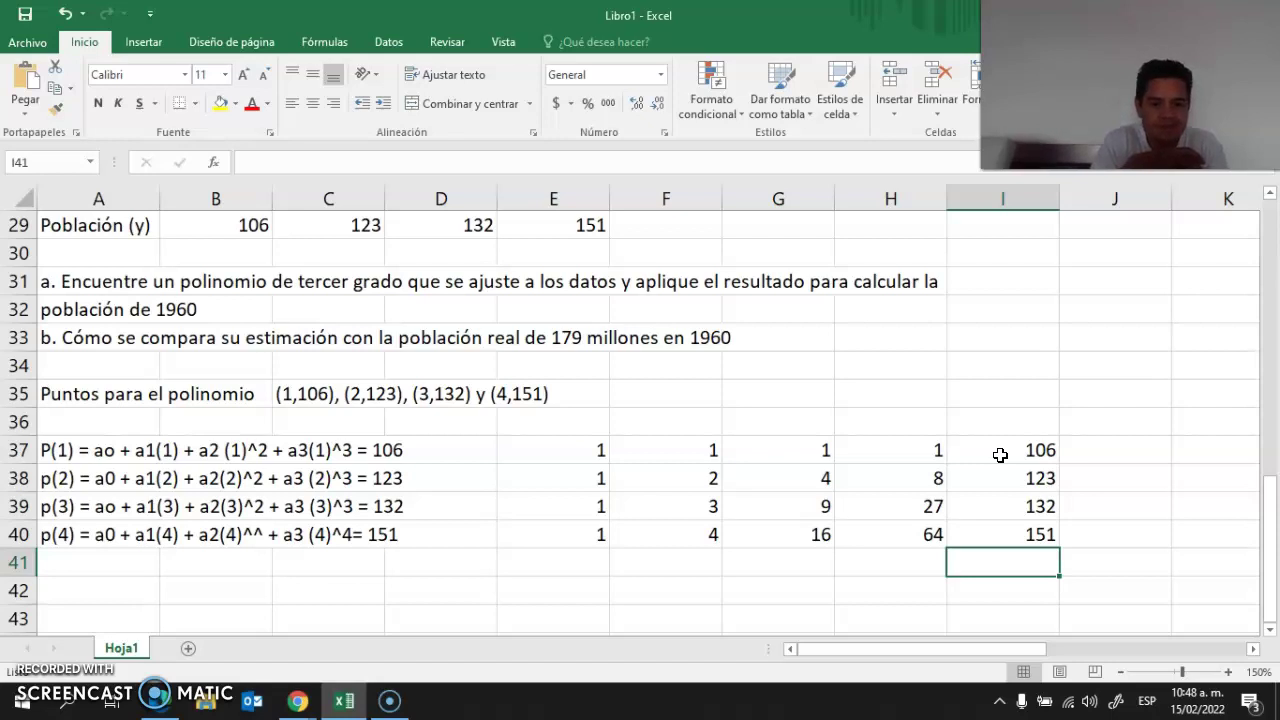
Step: In K37, divide the first matrix element E37 by itself, using an absolute reference to E37 as the divisor
key(Right)
key(Right)
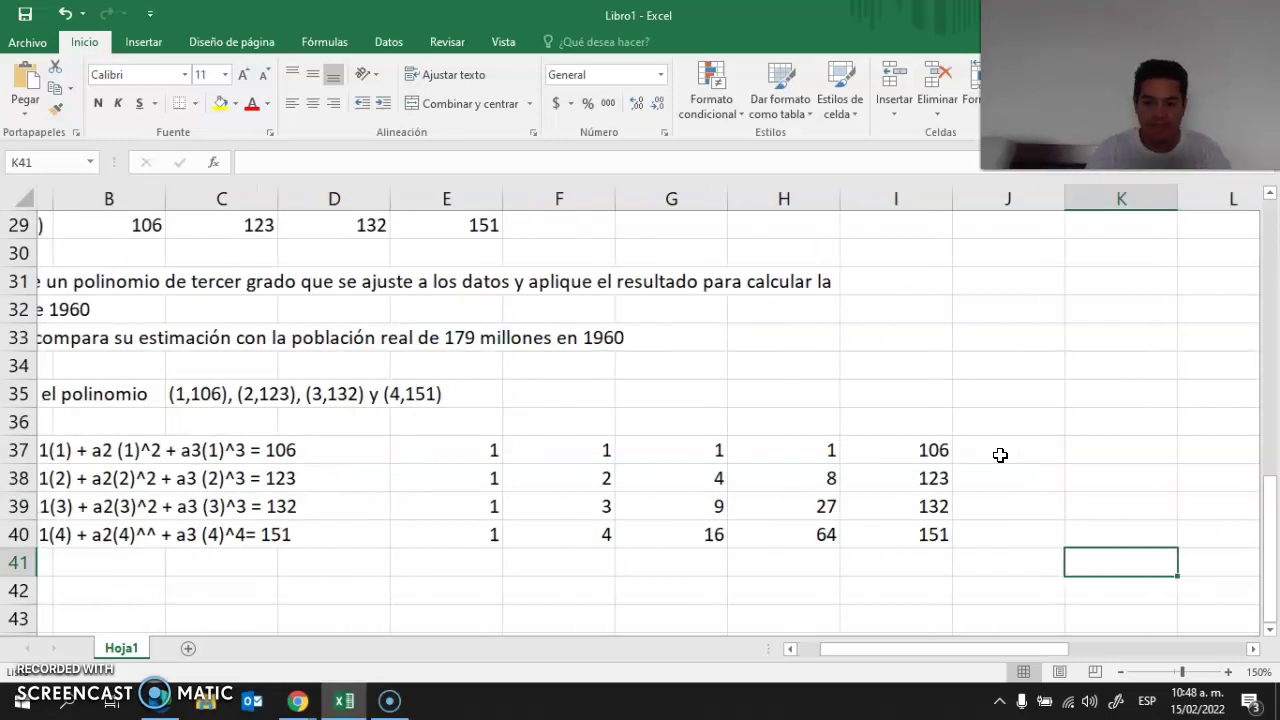
key(Right)
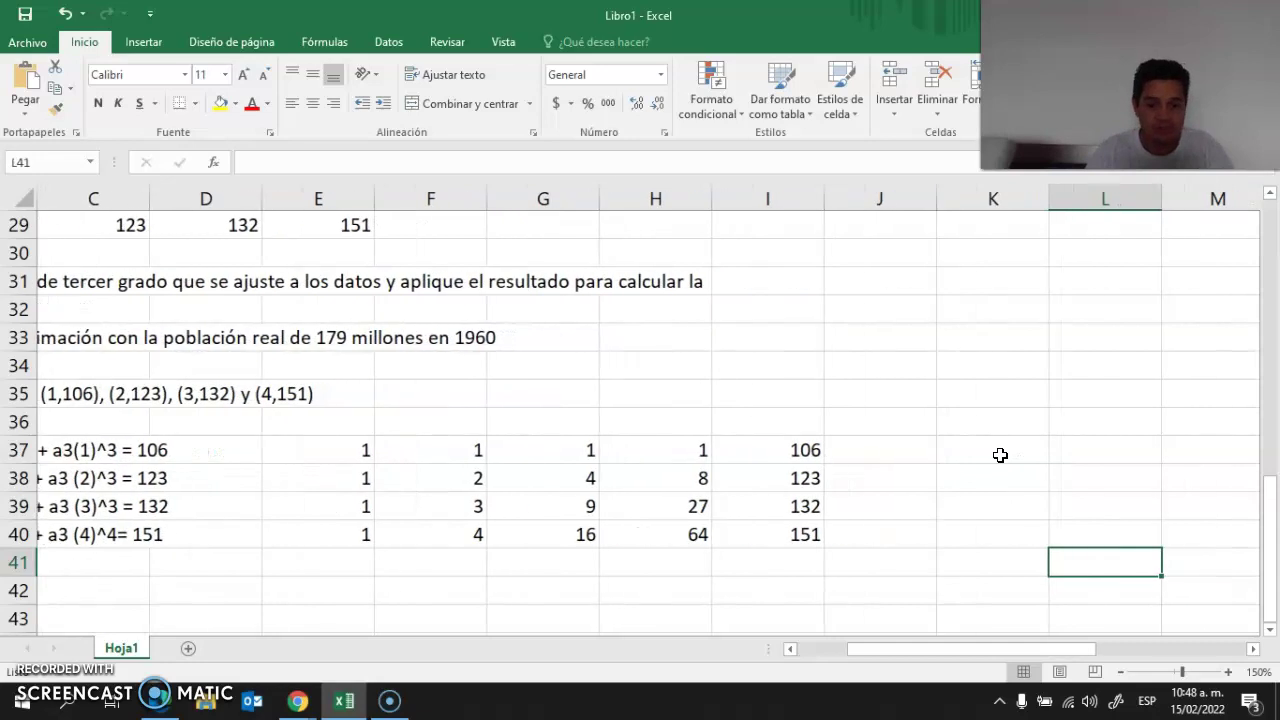
click(1000, 455)
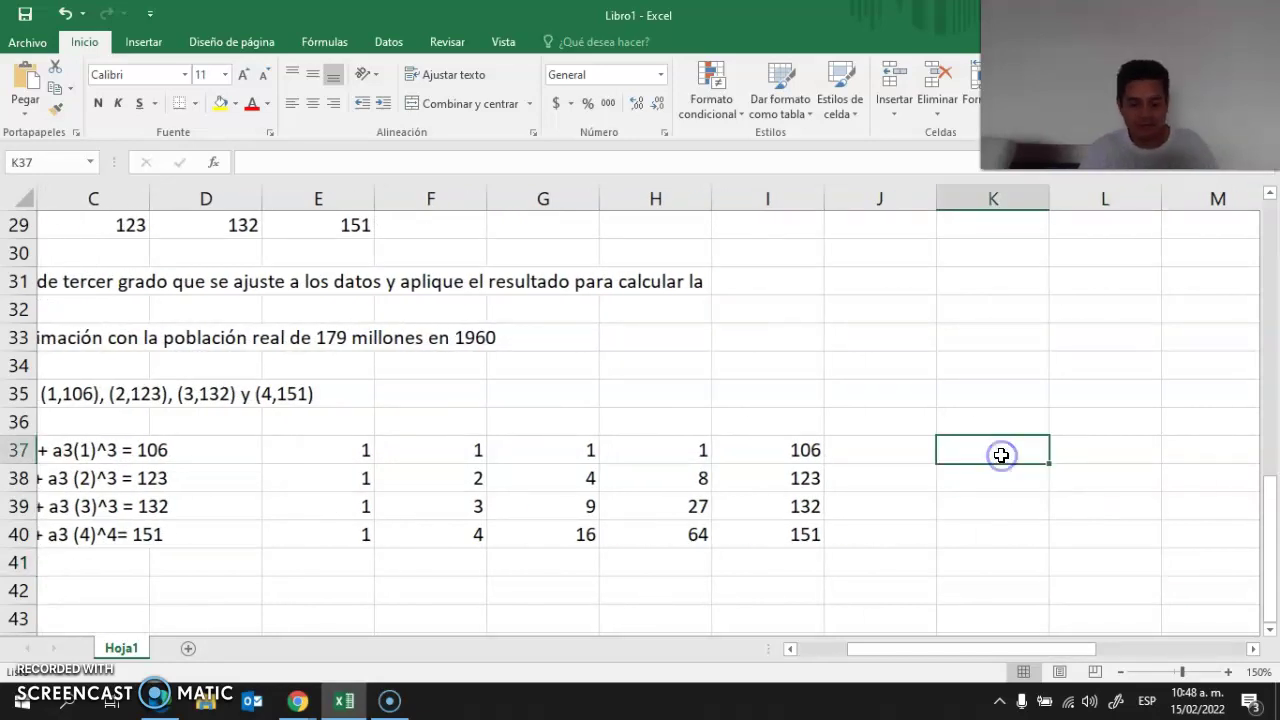
text(=)
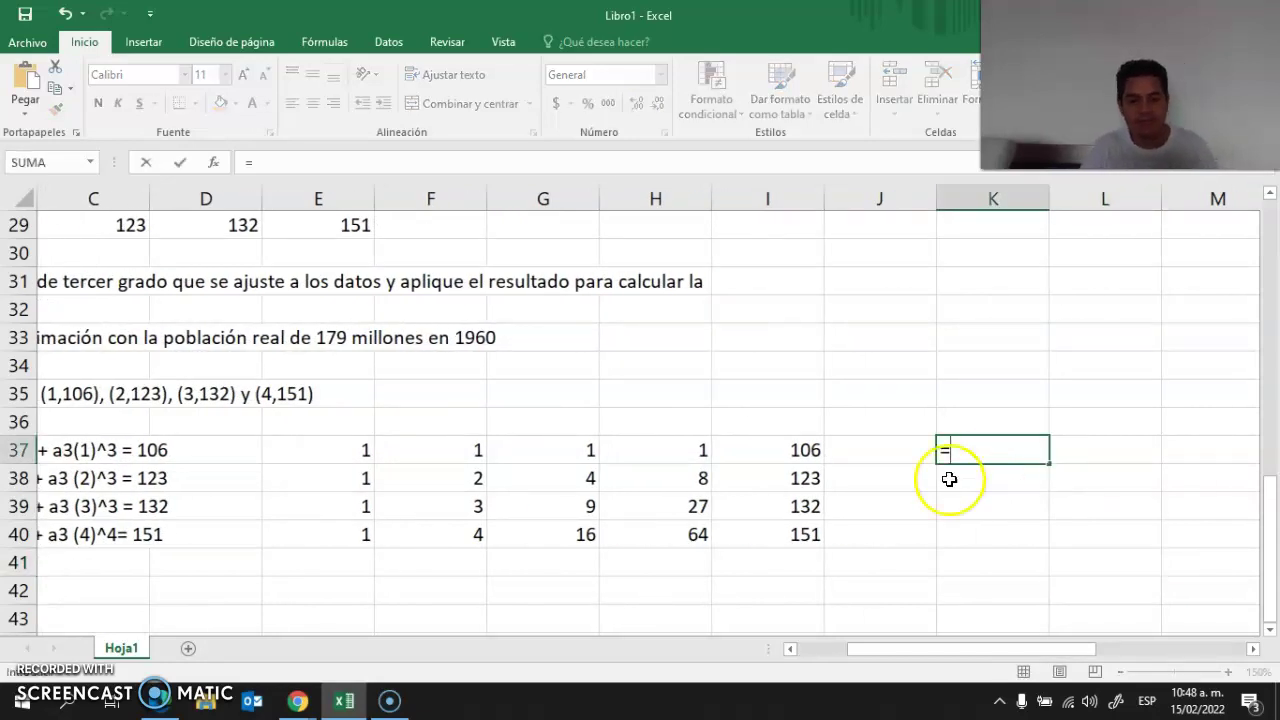
click(342, 452)
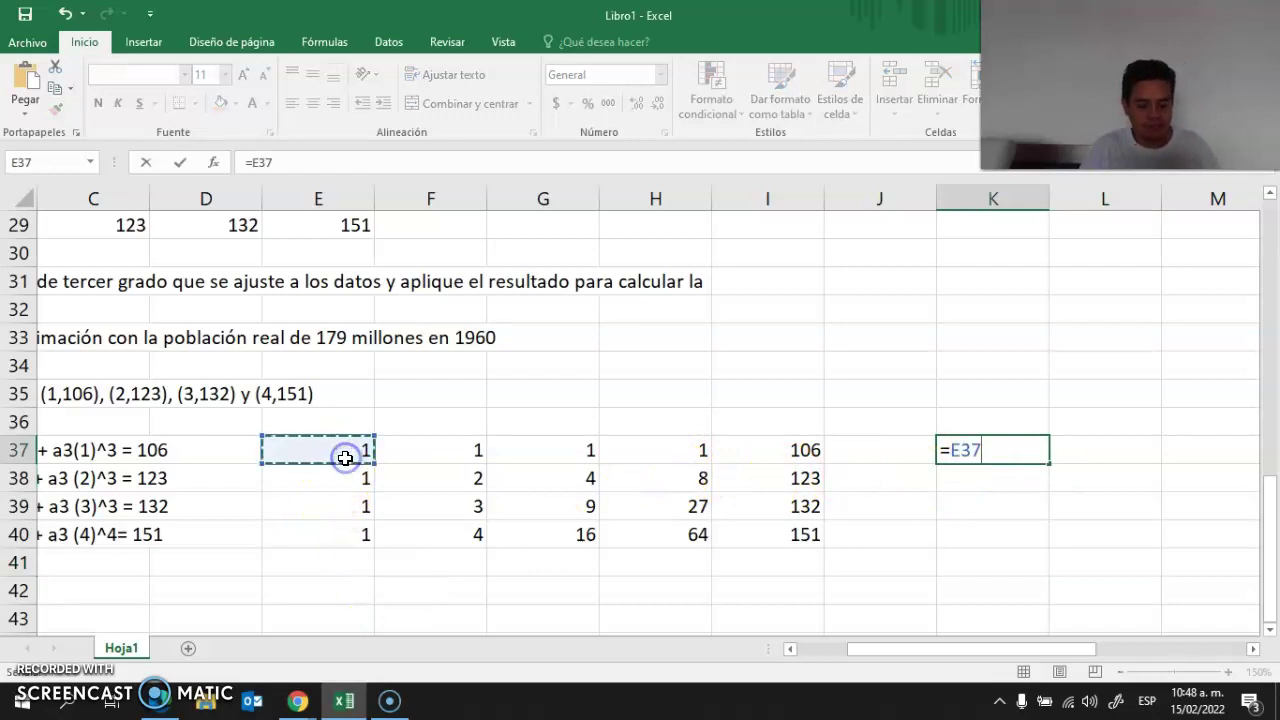
text(/)
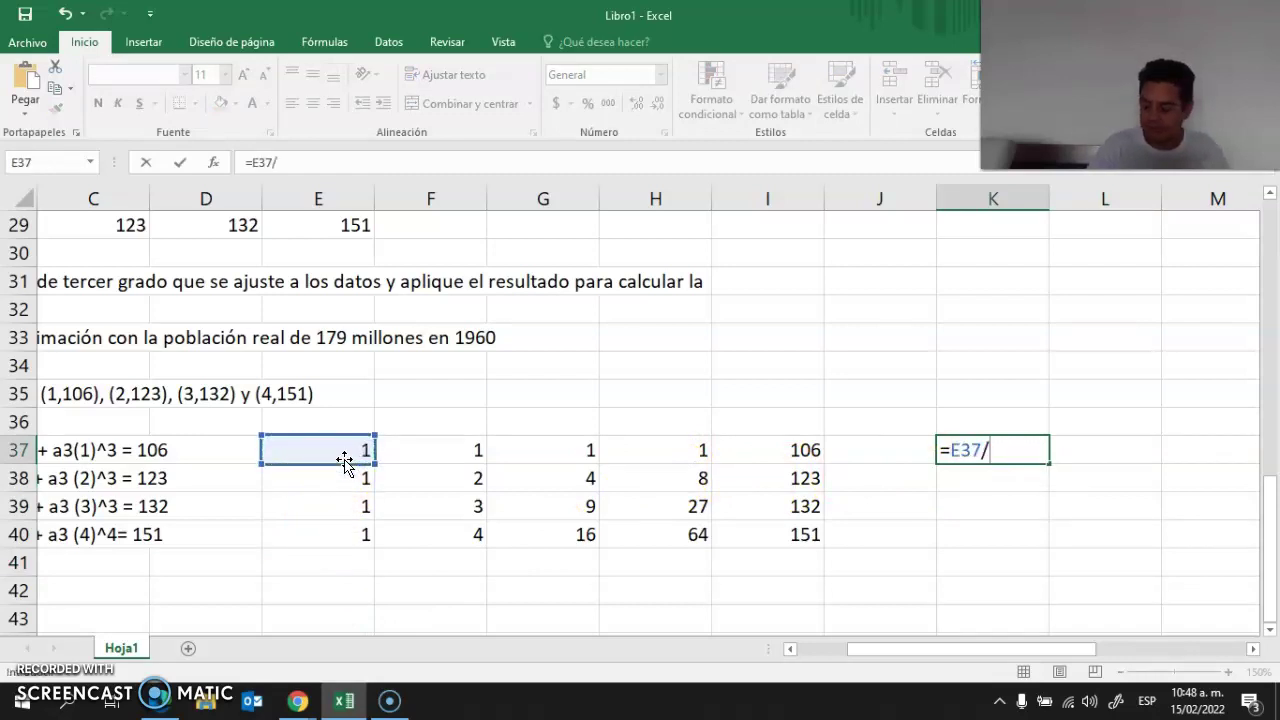
click(343, 458)
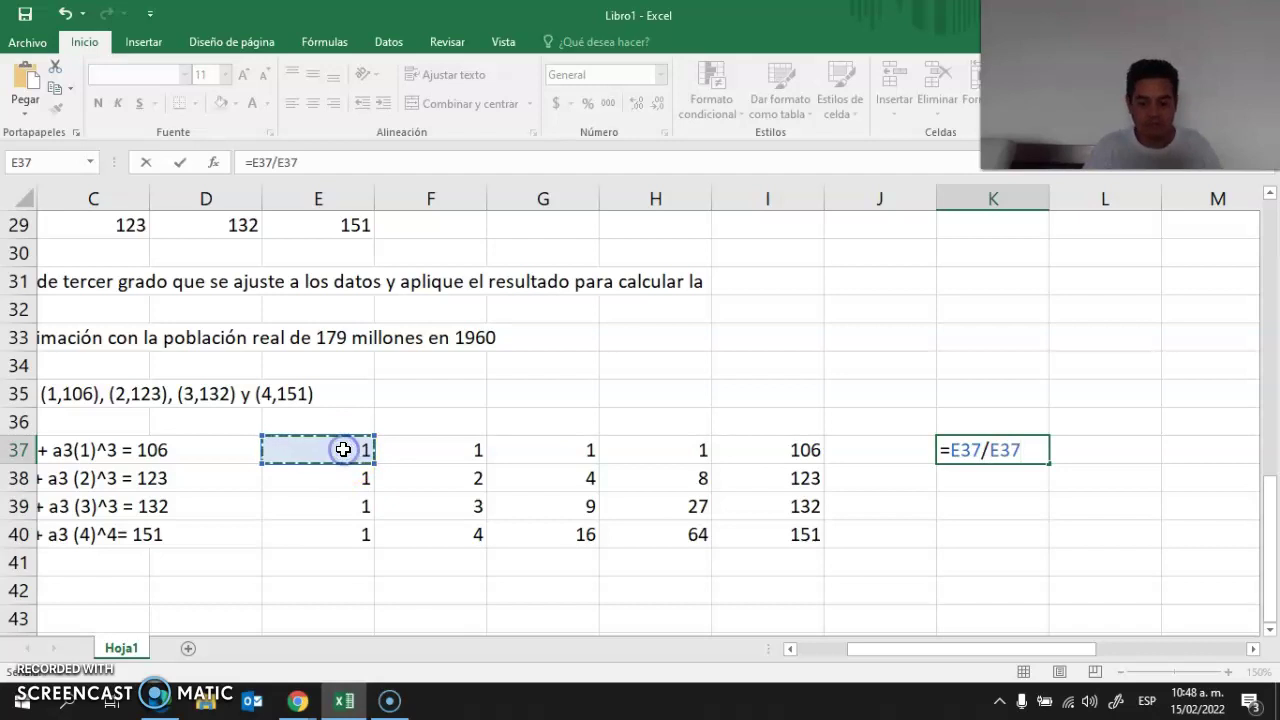
key(F4)
key(Return)
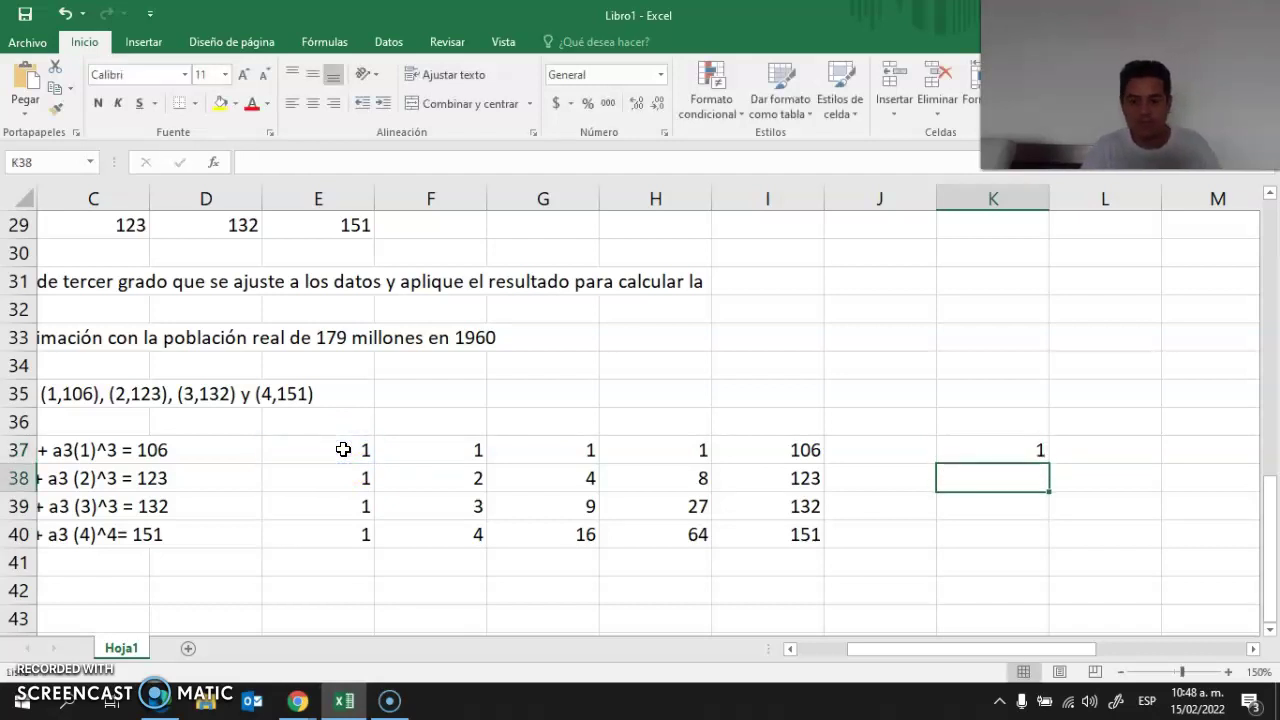
Step: Enter the row-elimination formula =E38-$E$38*K37 in K38 for the second matrix row
text(=)
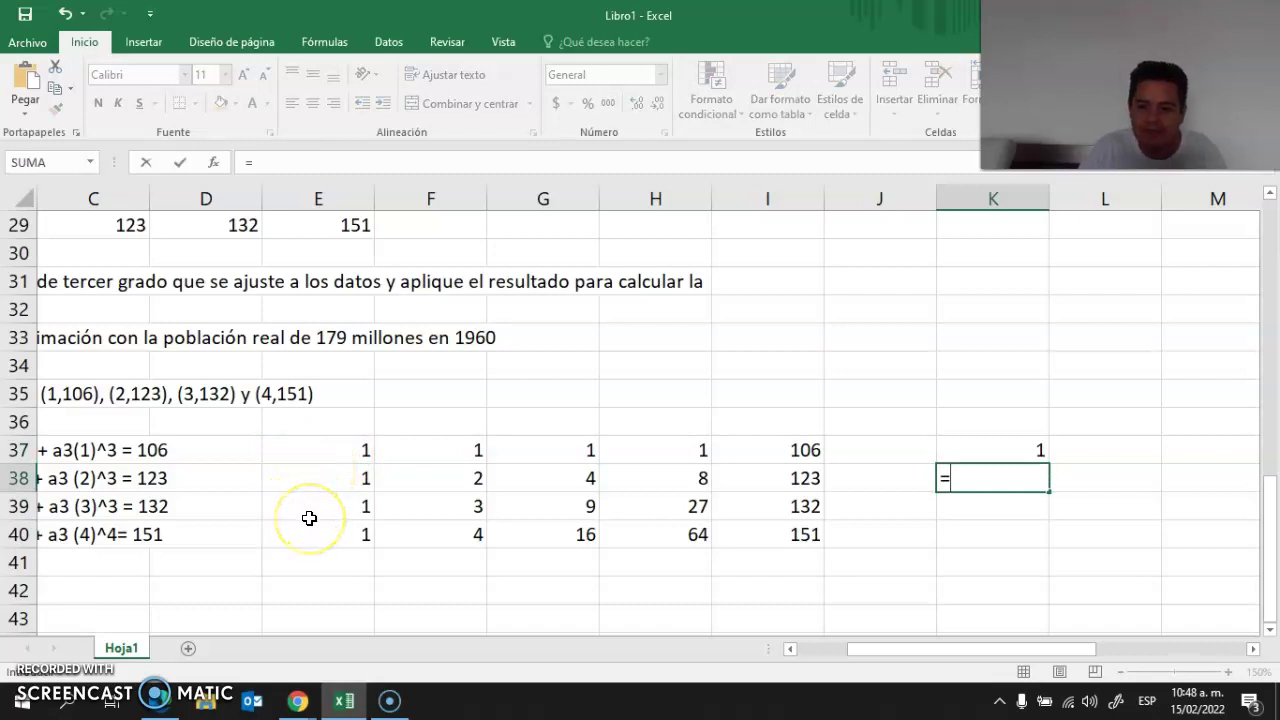
click(336, 476)
text(-)
click(336, 476)
key(F4)
text(*)
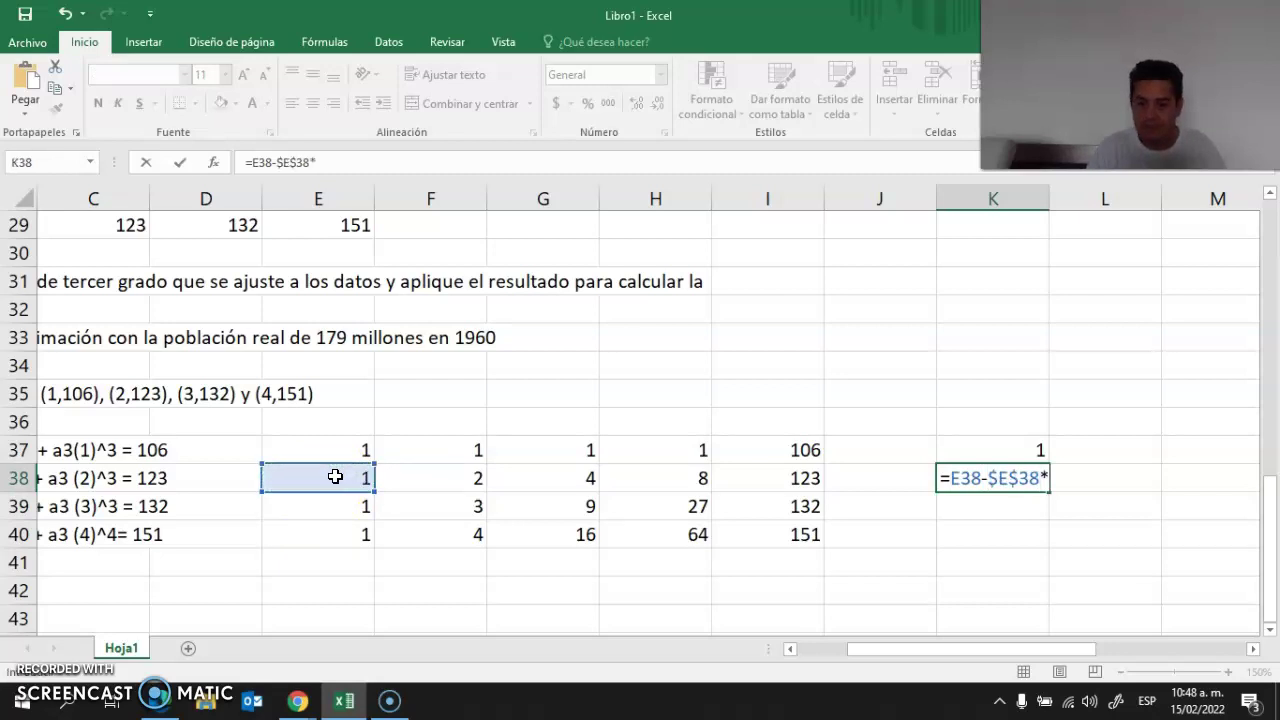
click(974, 452)
key(Return)
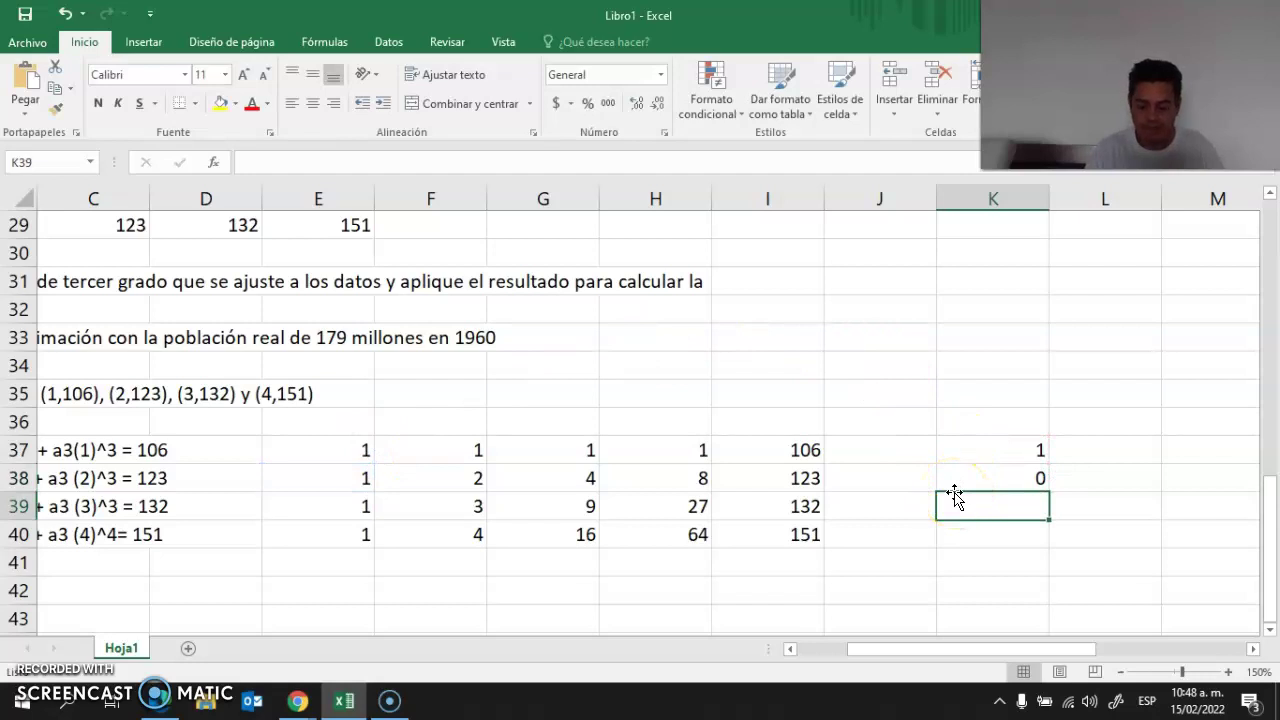
Step: Enter the row-elimination formula =E39-$E$39*K37 in K39 for the third matrix row
text(=)
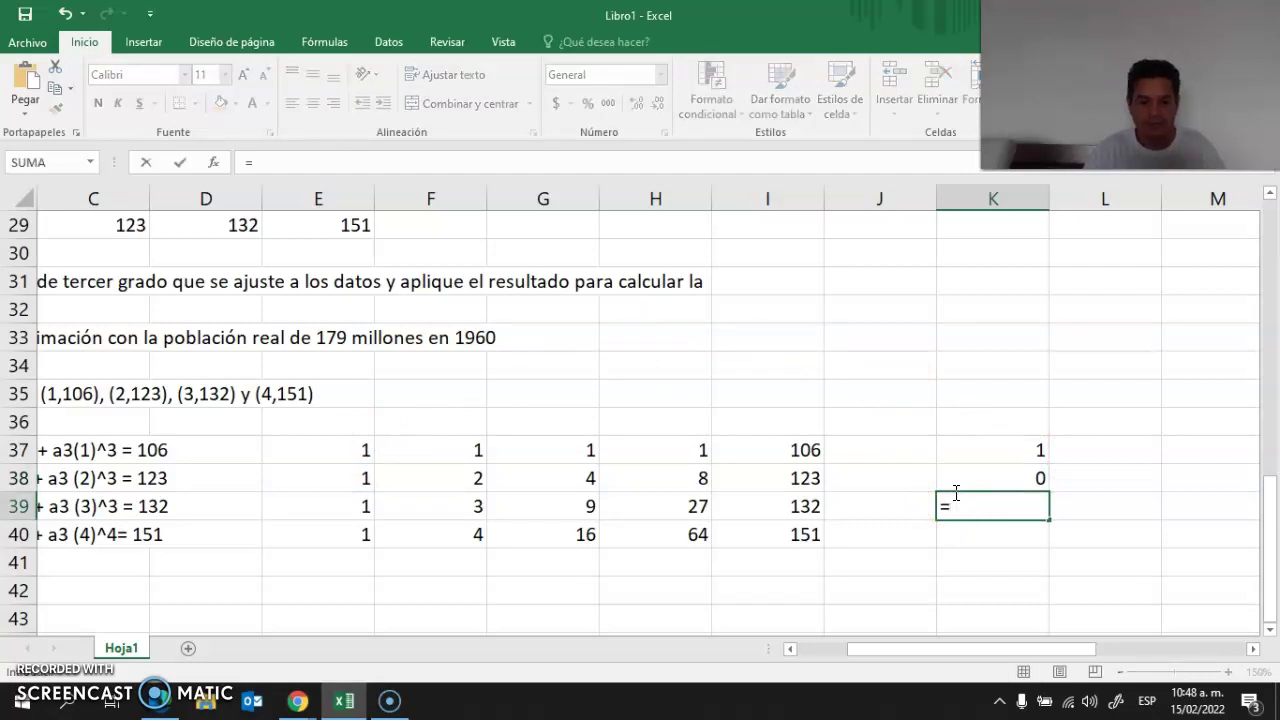
click(309, 512)
text(-)
click(309, 512)
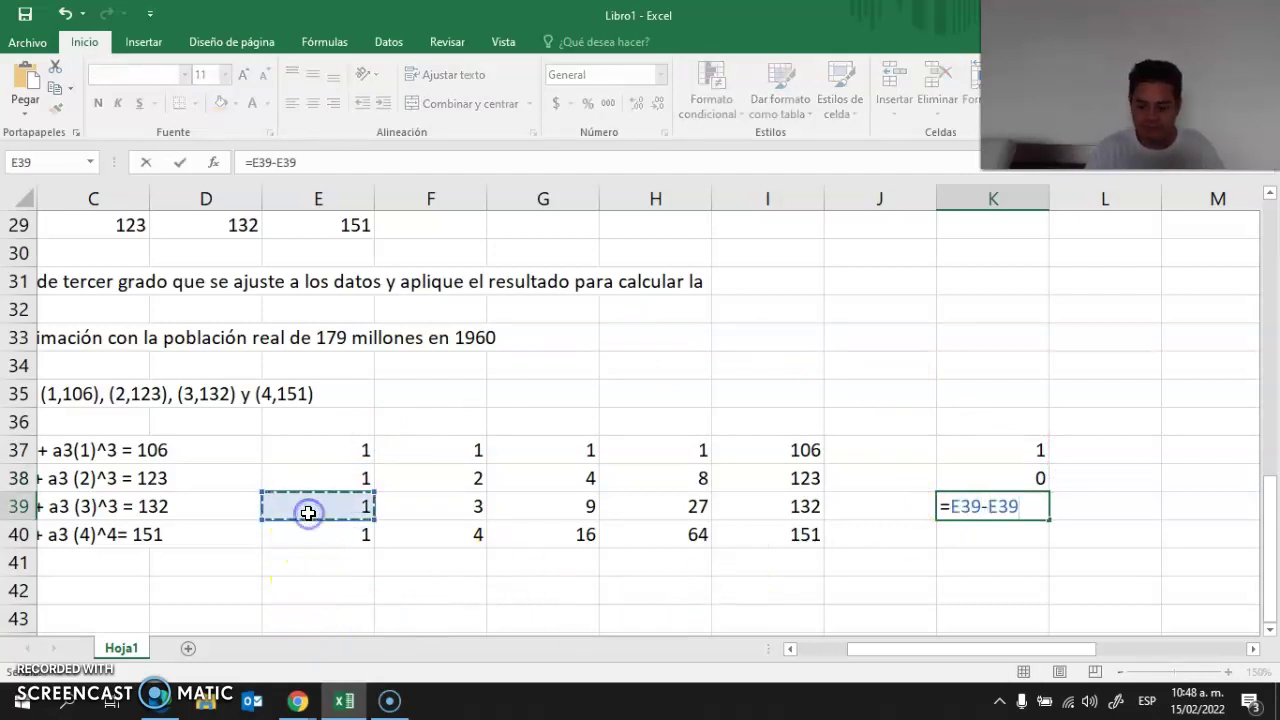
key(F4)
text(*)
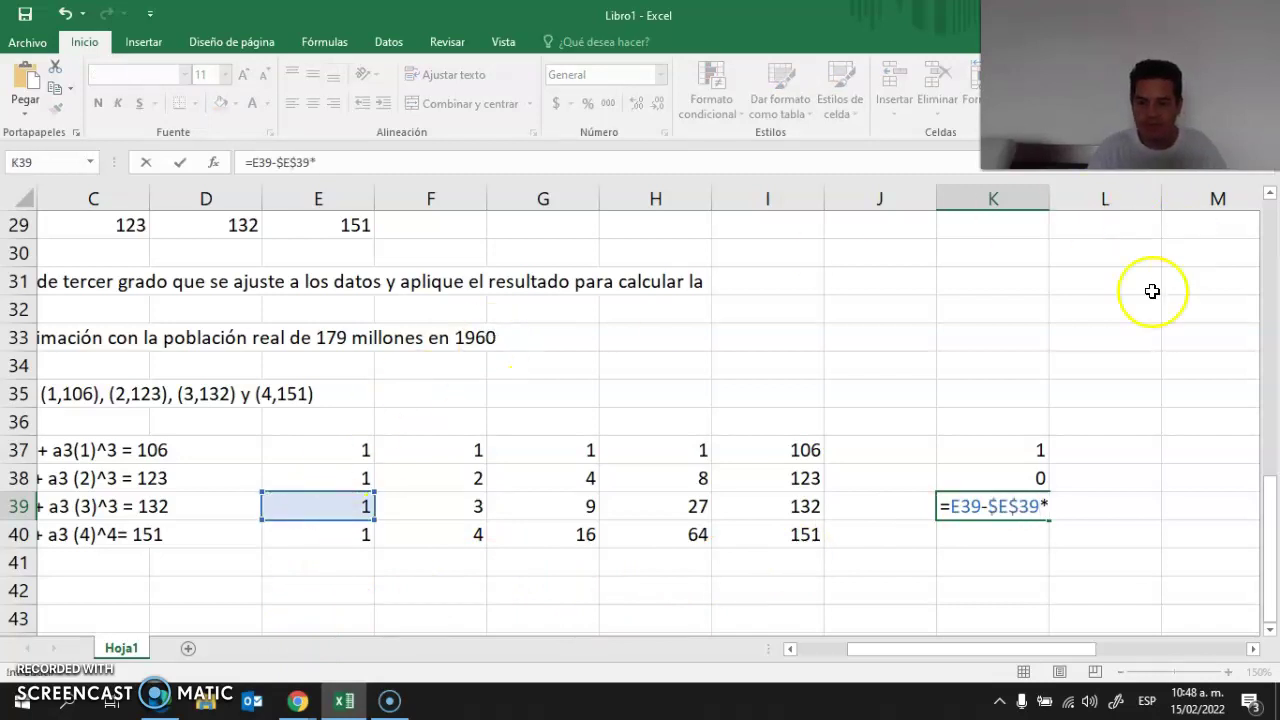
click(1005, 456)
key(Return)
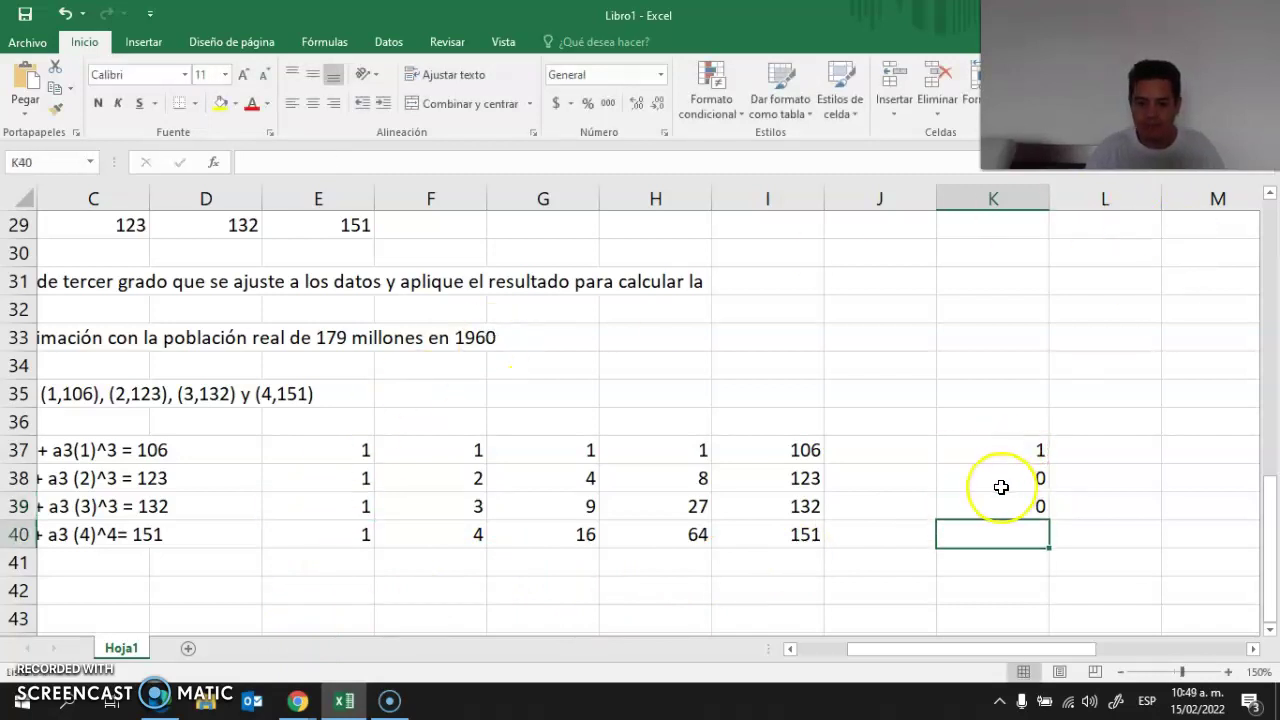
Step: Enter the row-elimination formula =E40-$E$40*K37 in K40 for the fourth matrix row
text(=)
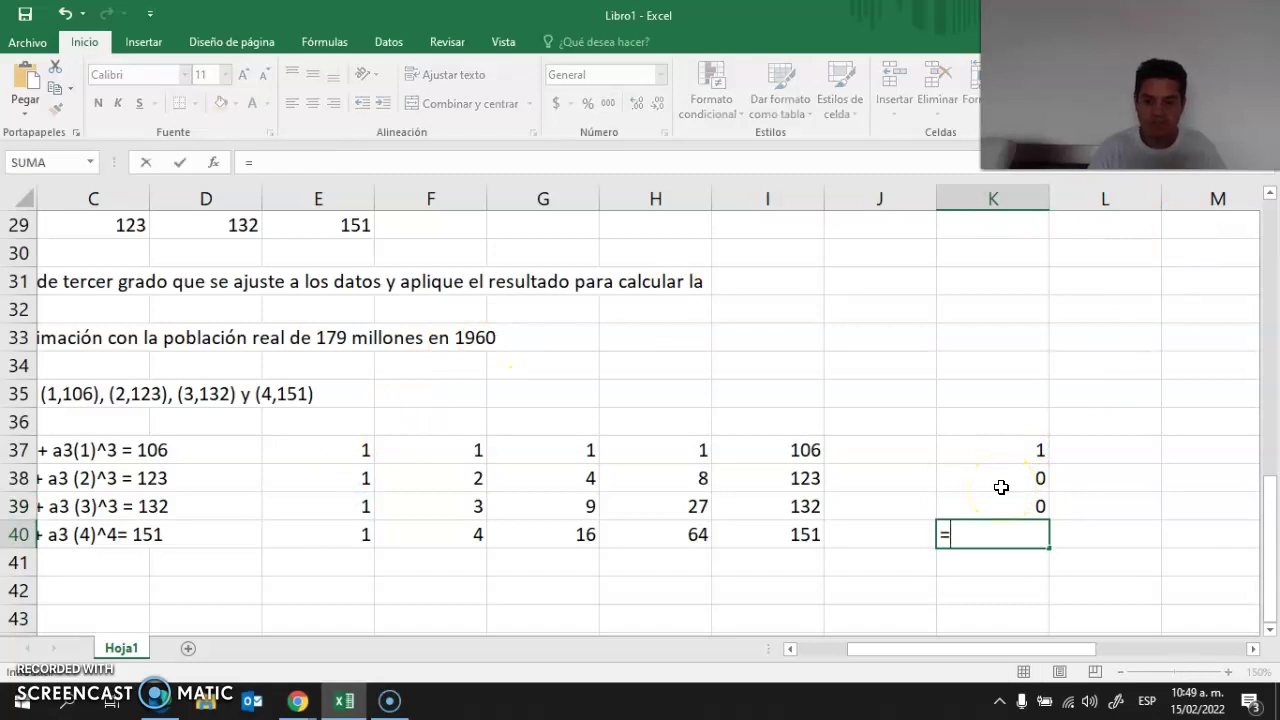
click(362, 533)
text(-)
click(362, 533)
key(F4)
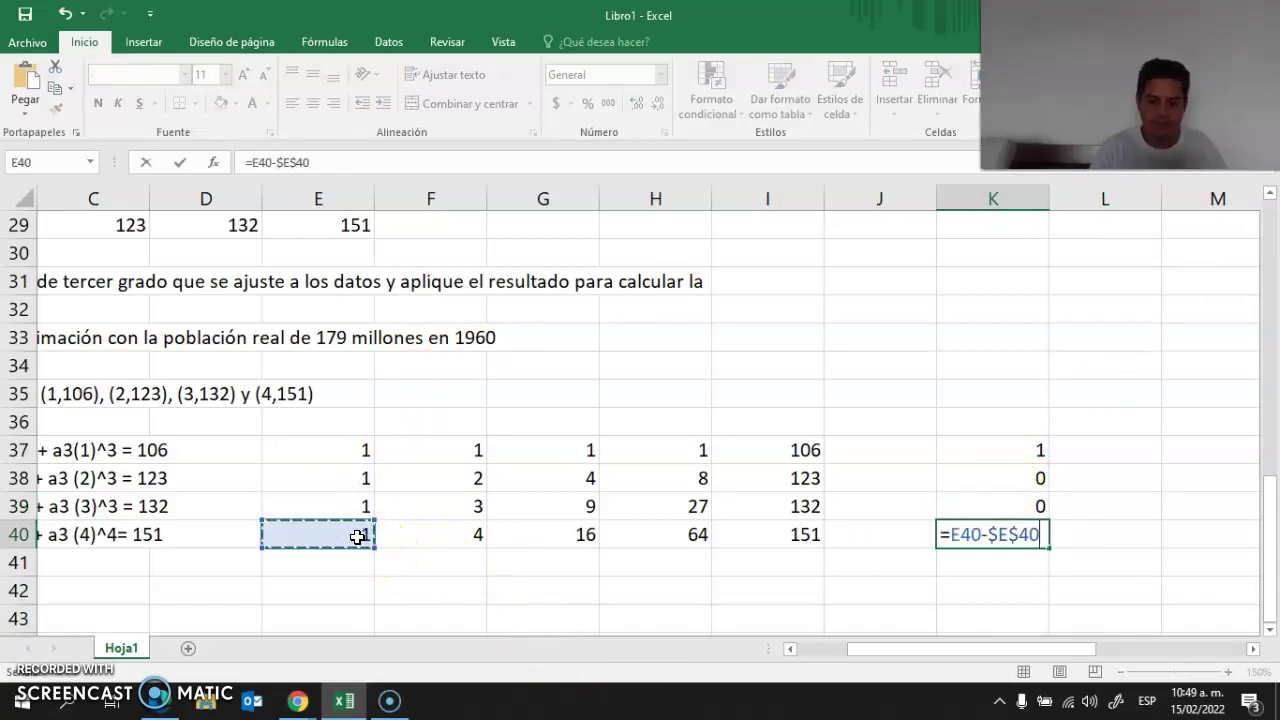
text(*)
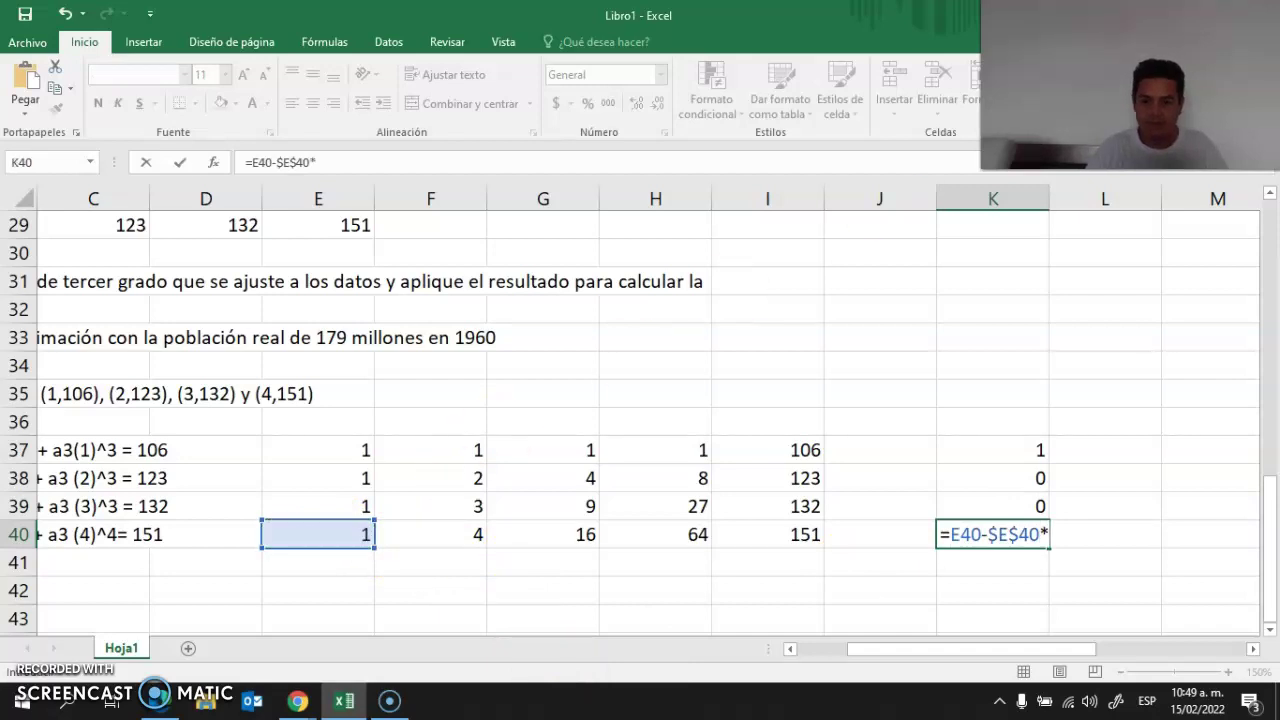
click(1015, 443)
key(Return)
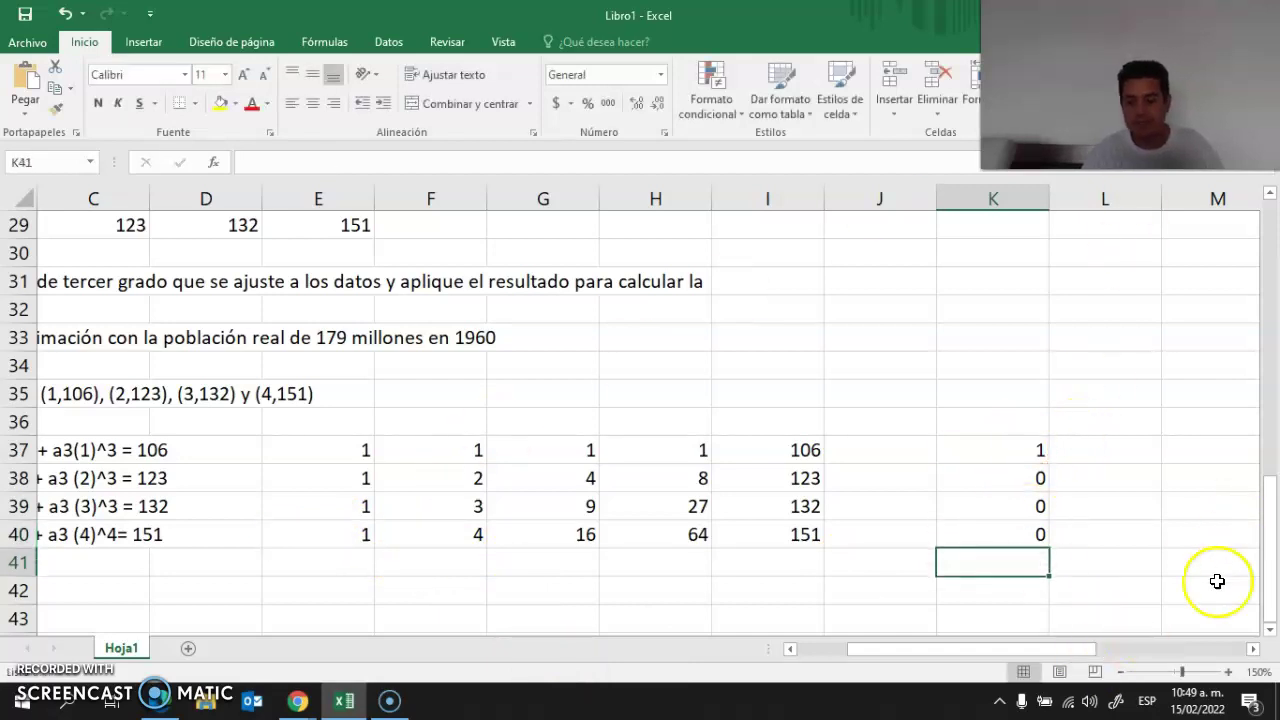
Step: Fill the formulas in K37 to K40 across to column O to complete the second matrix
click(1253, 649)
click(1253, 649)
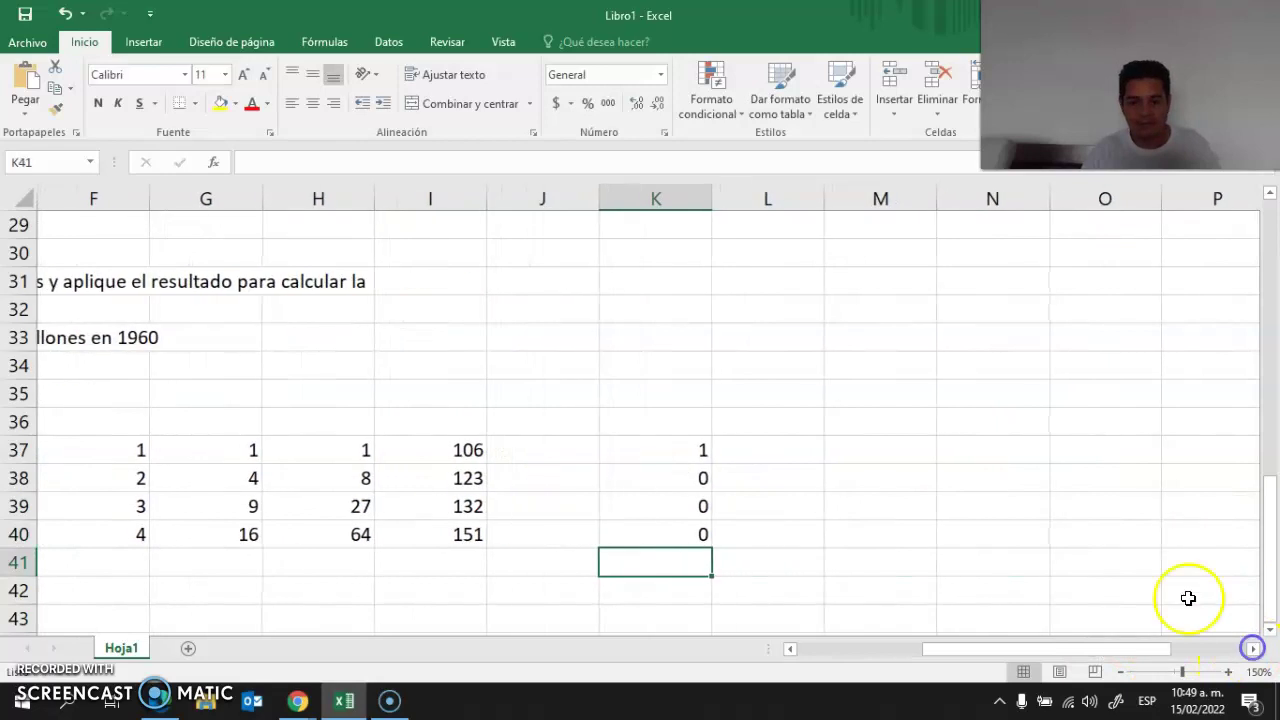
drag(678, 457, 1111, 528)
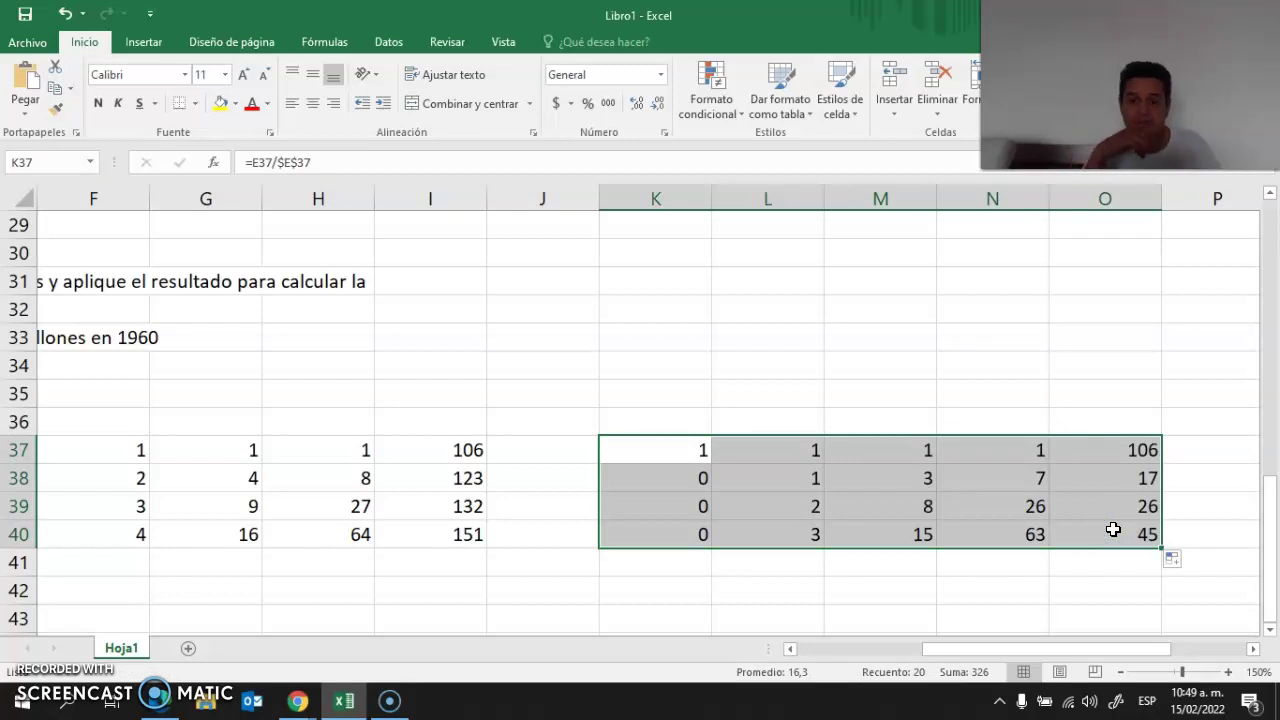
Step: Start the third matrix by dividing K38 by the pivot L38 in Q38 with the formula =K38/$L$38
scroll(1113, 530, down, 1)
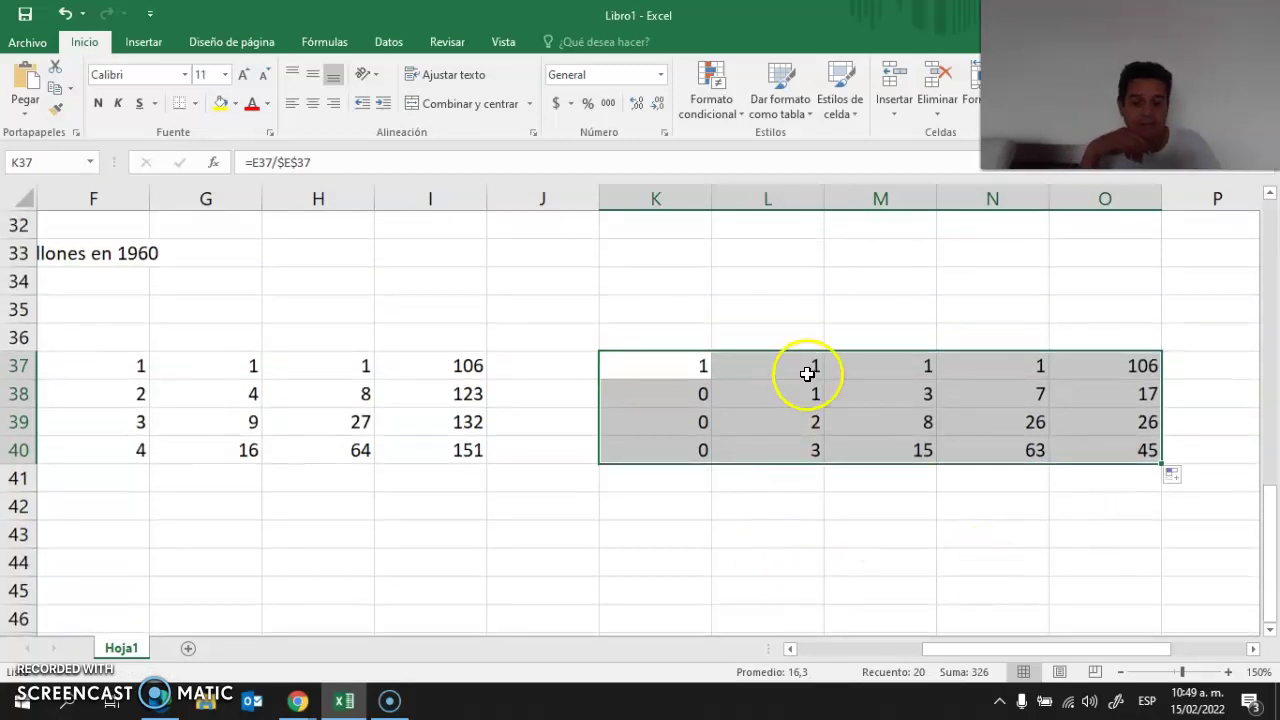
click(808, 396)
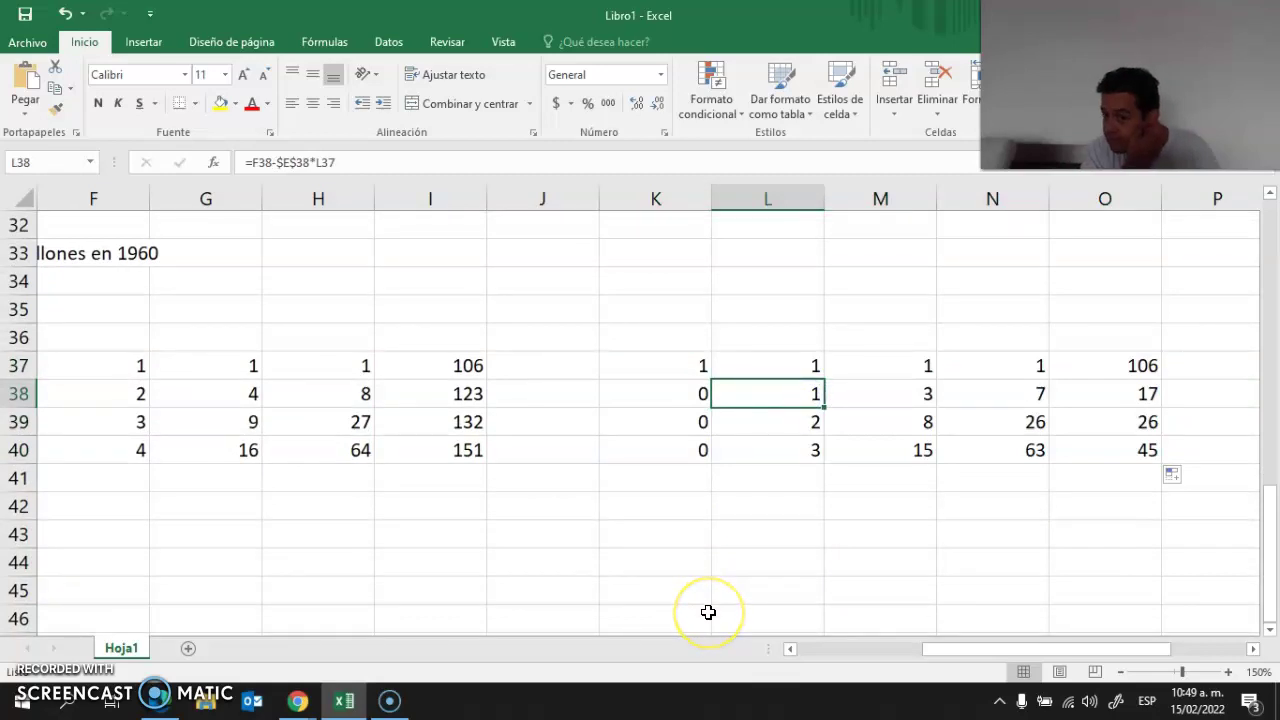
click(1254, 651)
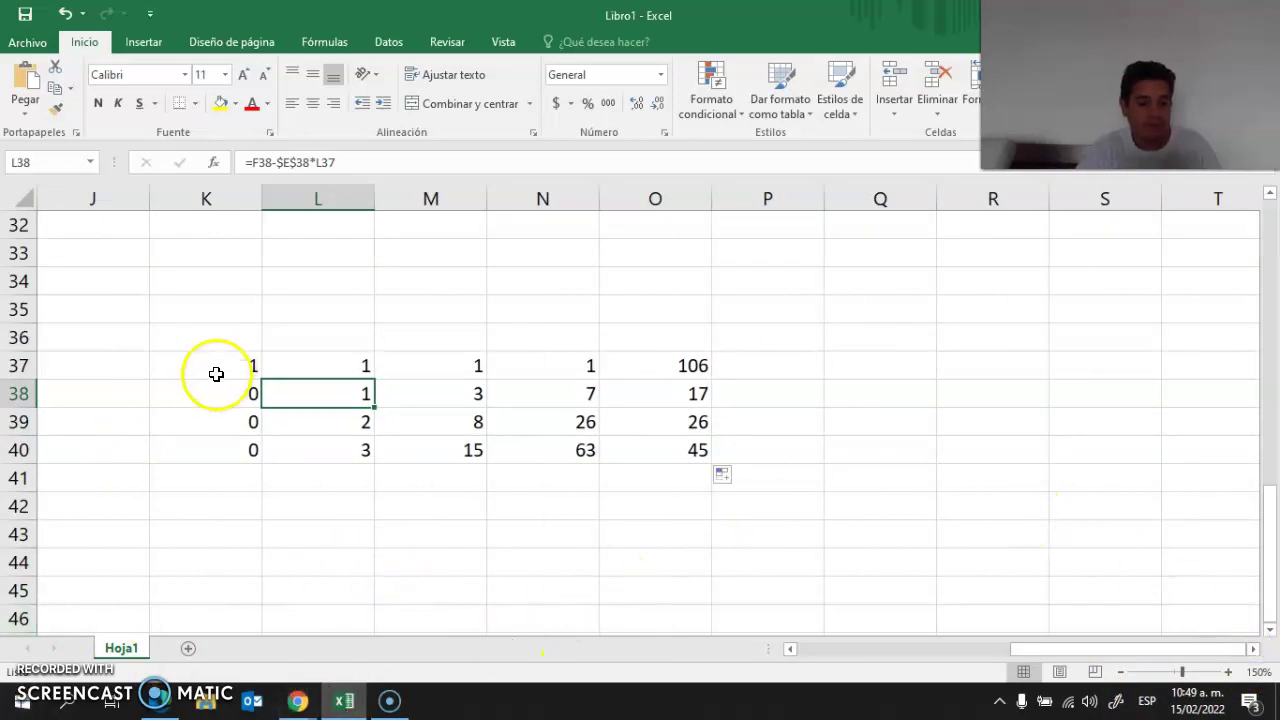
click(206, 390)
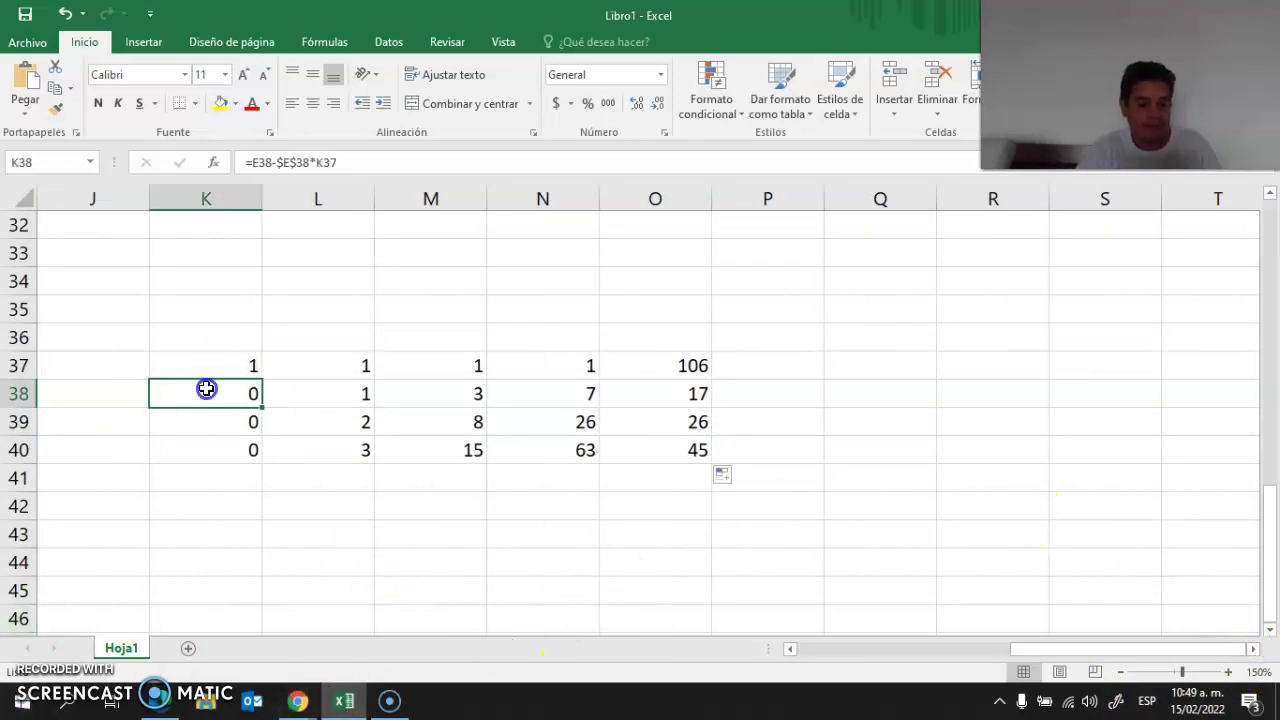
click(887, 394)
text(=)
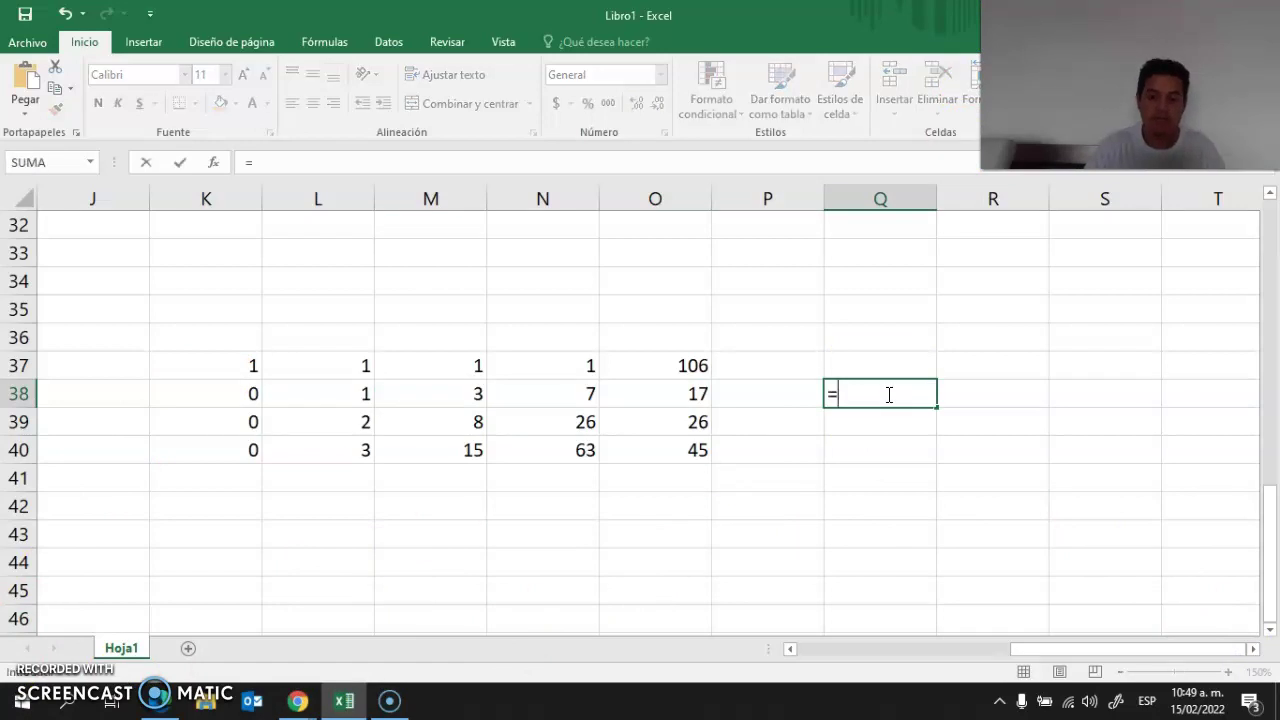
click(238, 395)
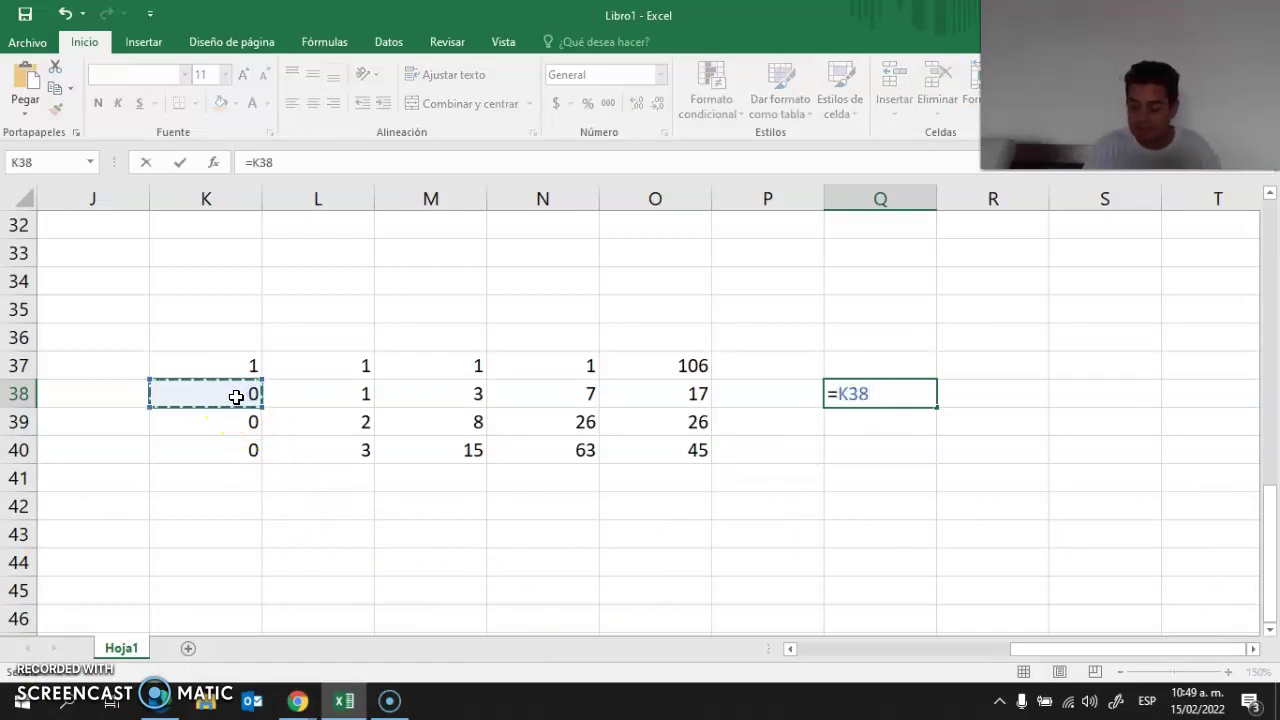
click(345, 393)
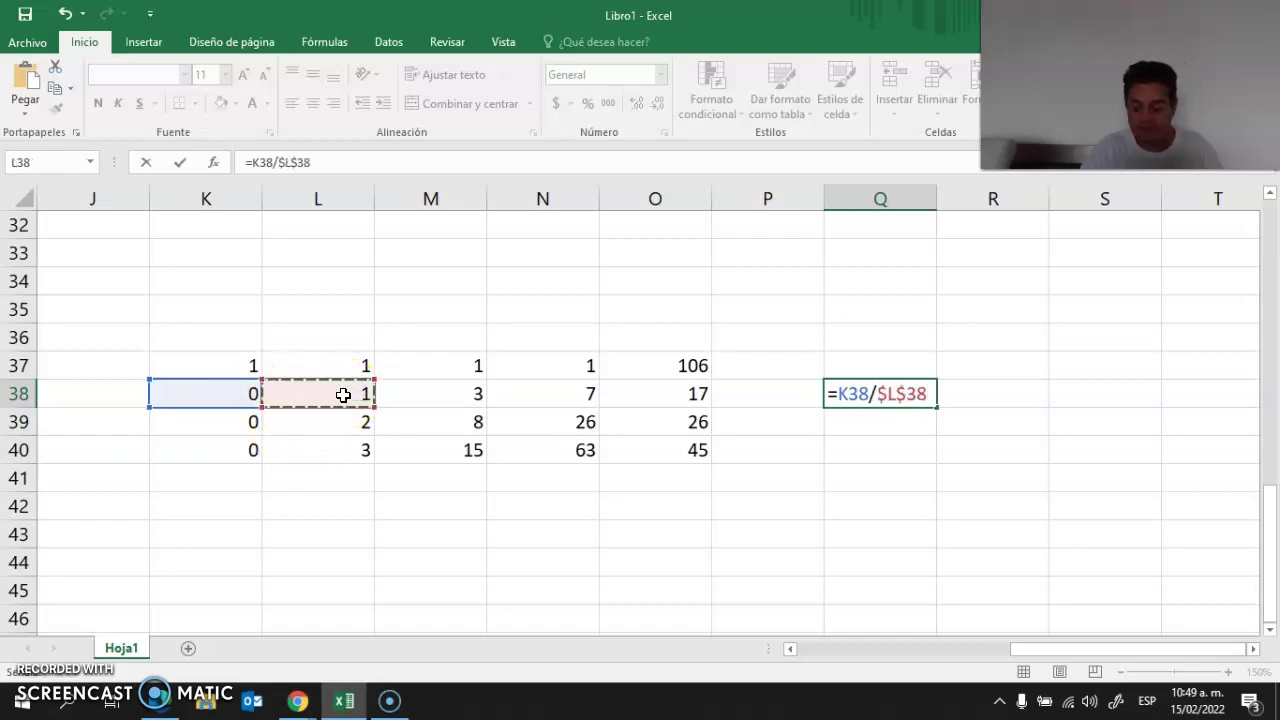
key(Return)
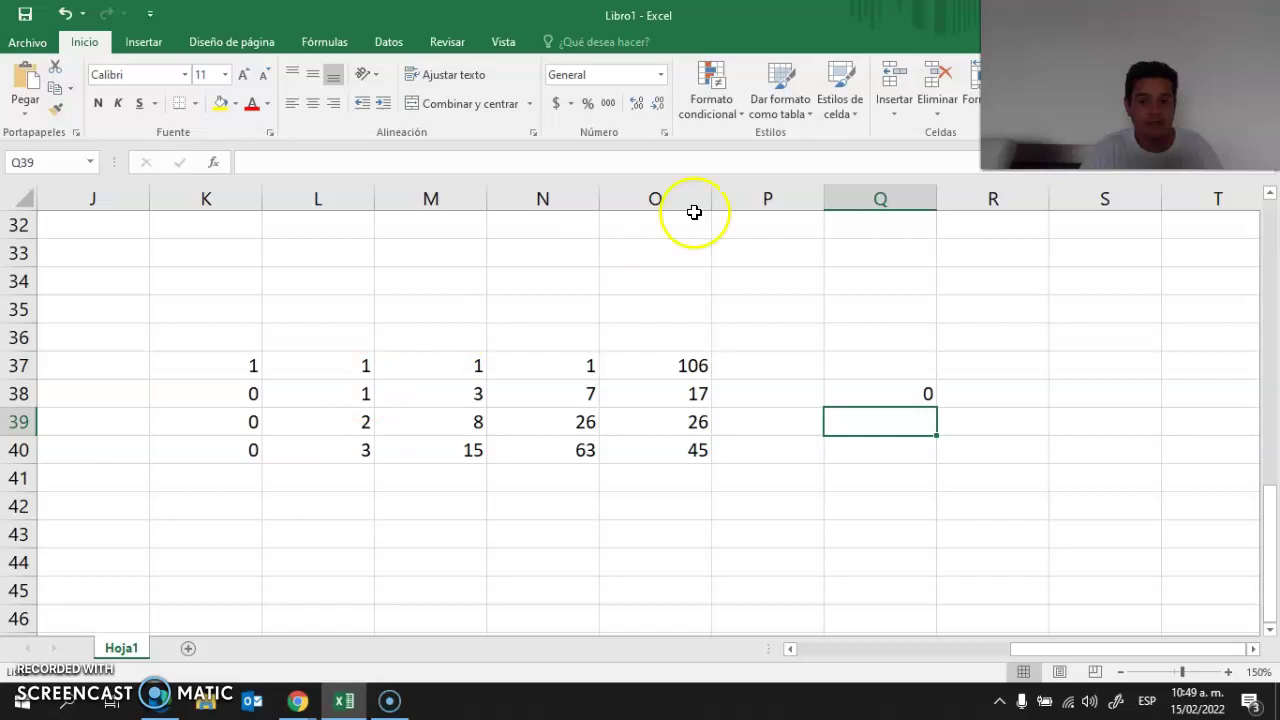
Step: Enter the elimination formula =K37-$L$37*Q38 in Q37 for the first row of the third matrix
click(871, 368)
text(=)
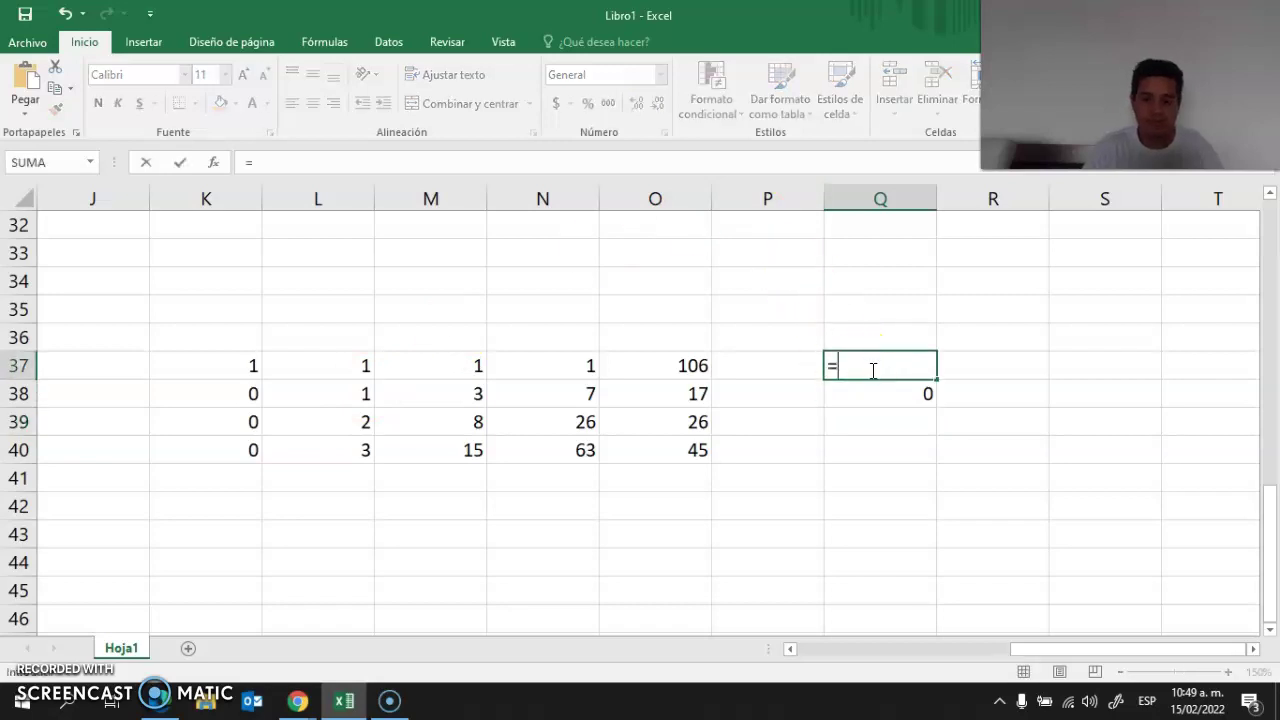
click(244, 371)
text(-)
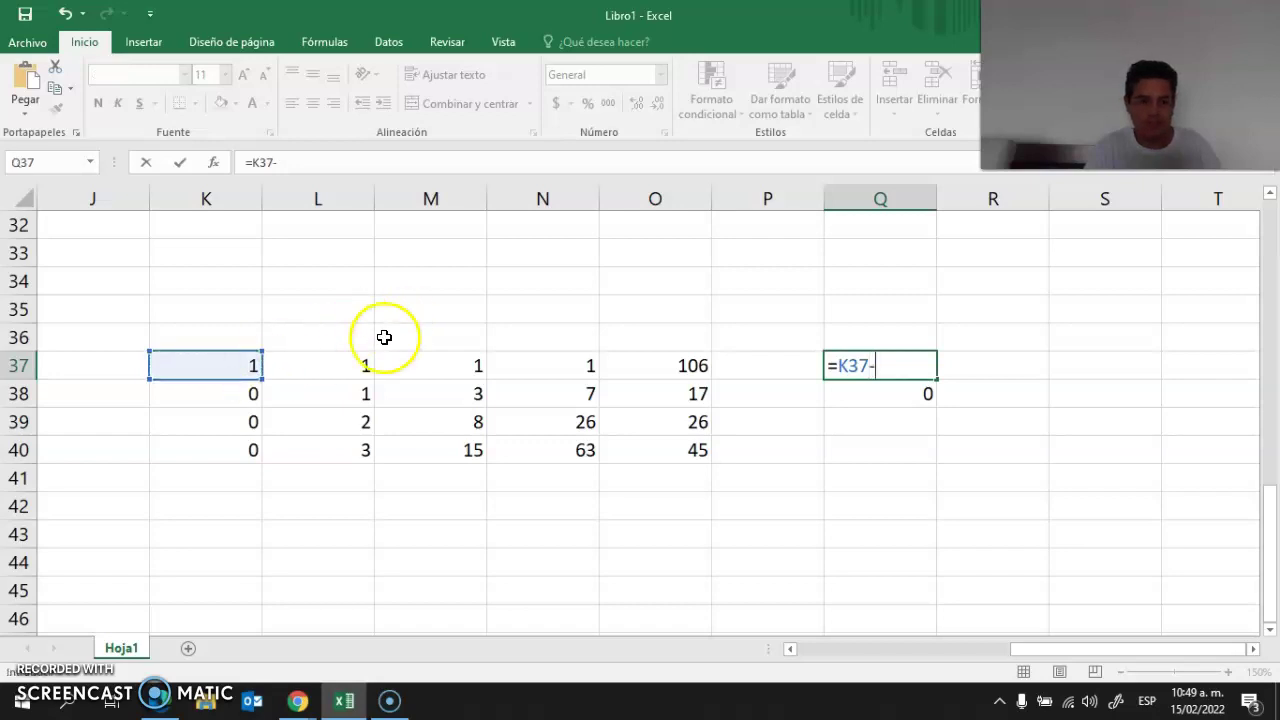
click(335, 368)
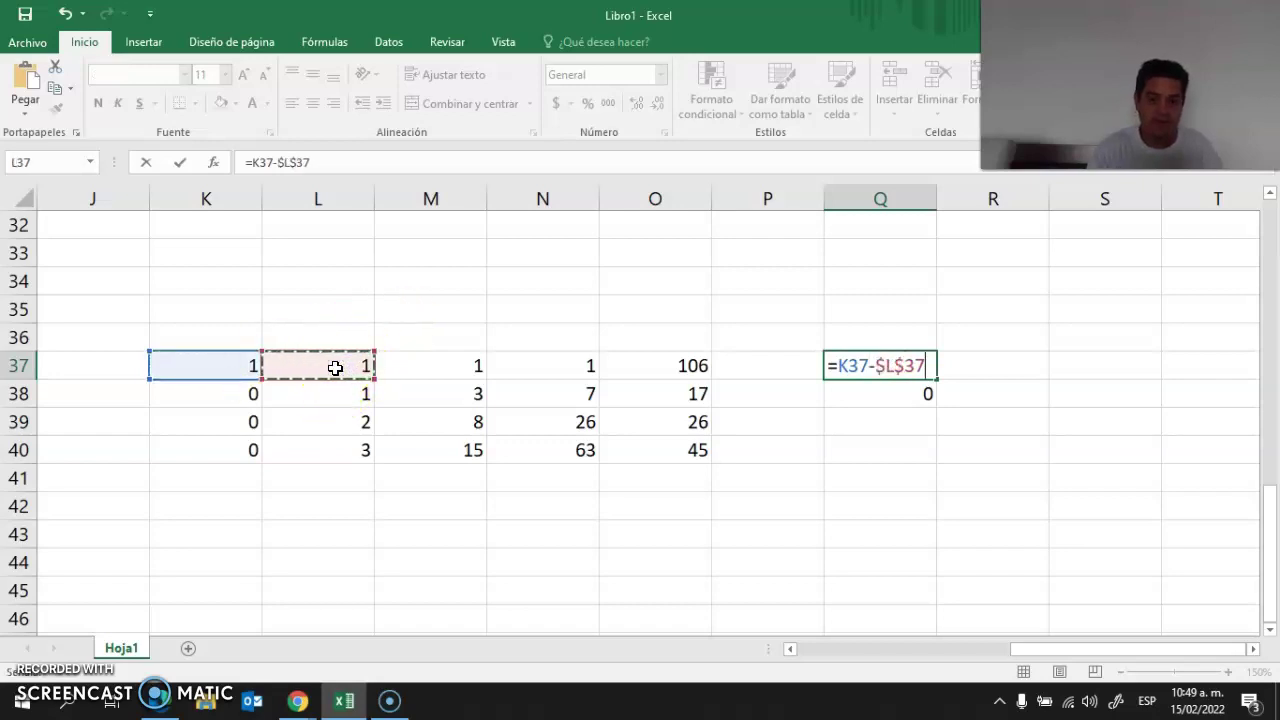
text(*)
click(846, 399)
key(Return)
Step: Enter the elimination formula =K39-$L$39*Q38 in Q39 for the third row of the third matrix
click(913, 425)
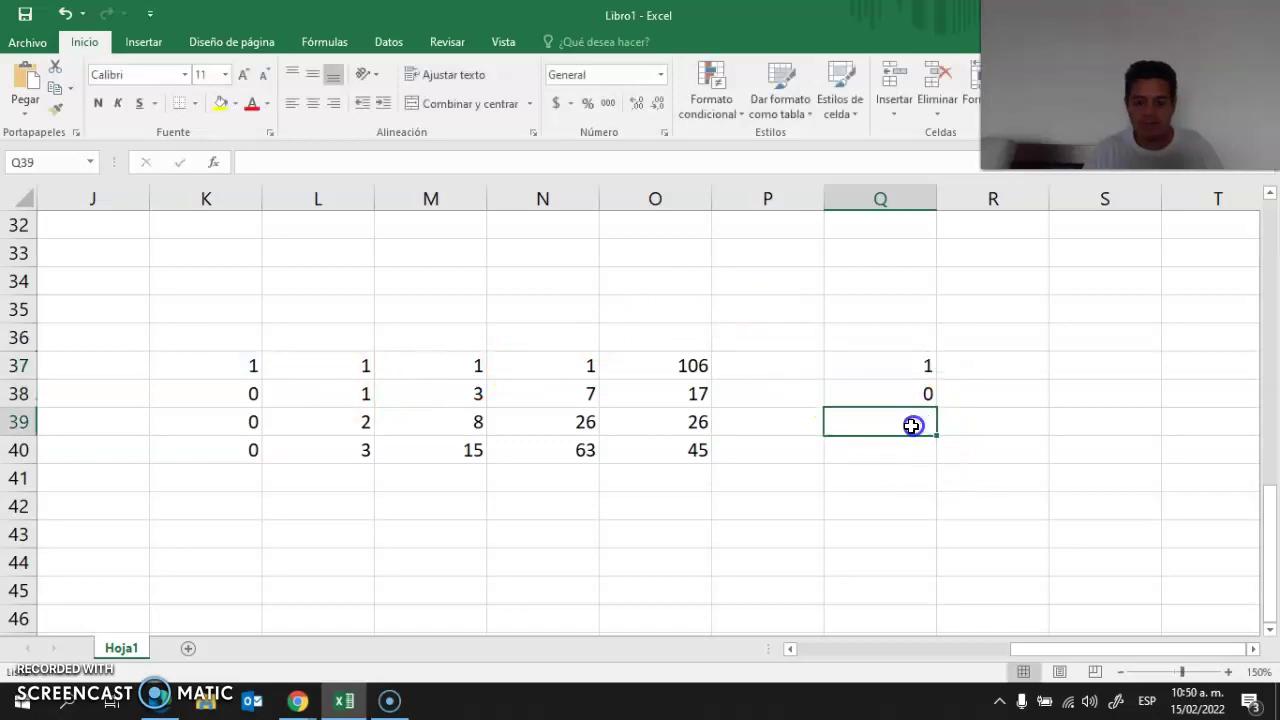
text(=)
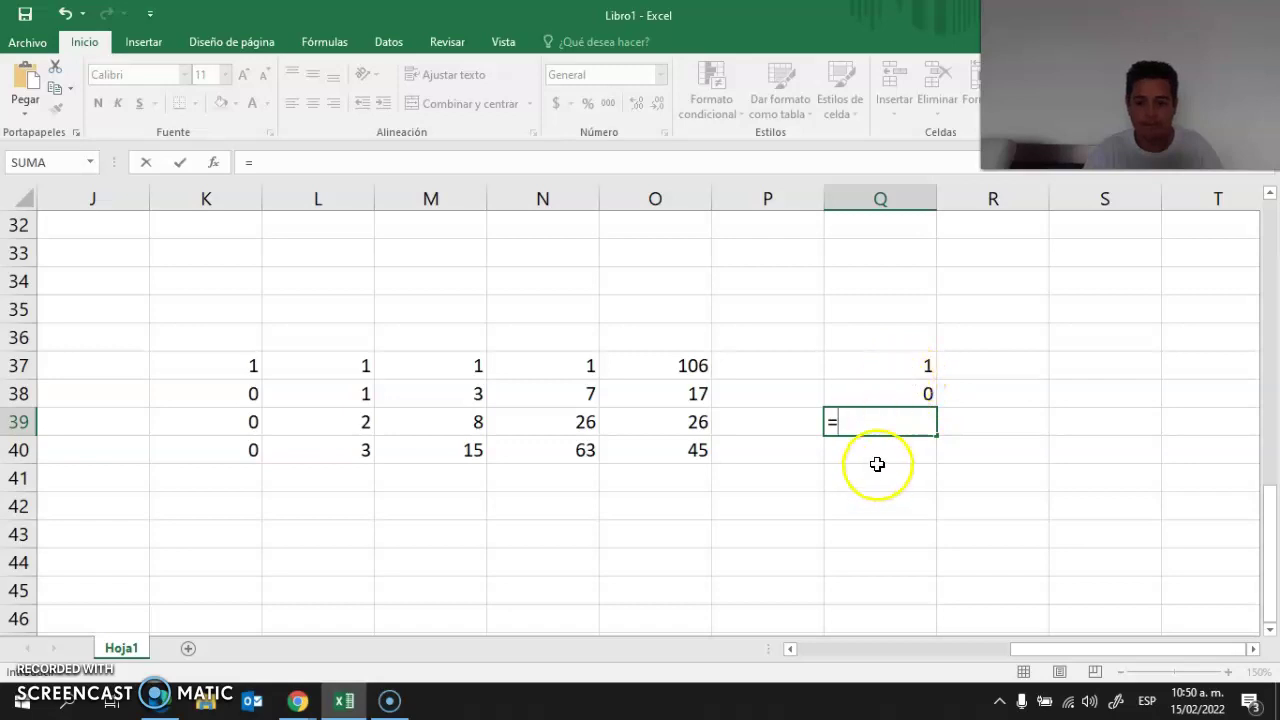
click(244, 422)
text(-)
click(322, 414)
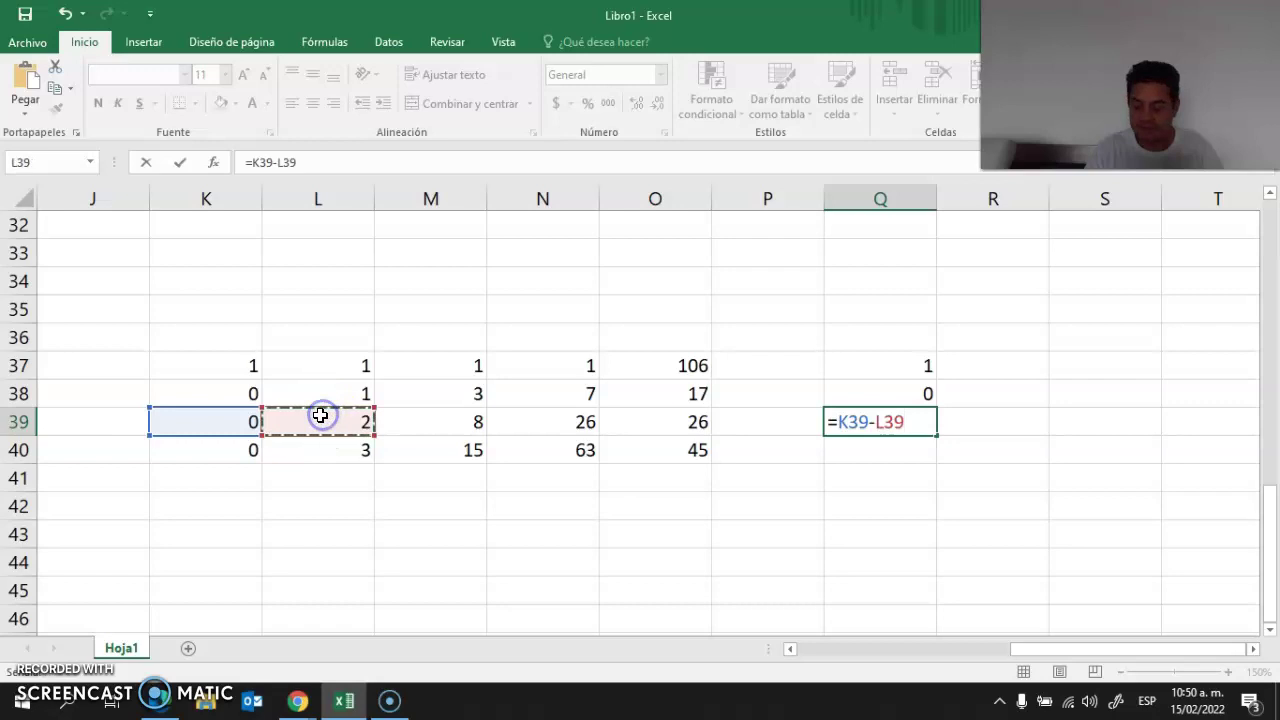
key(F4)
text(*)
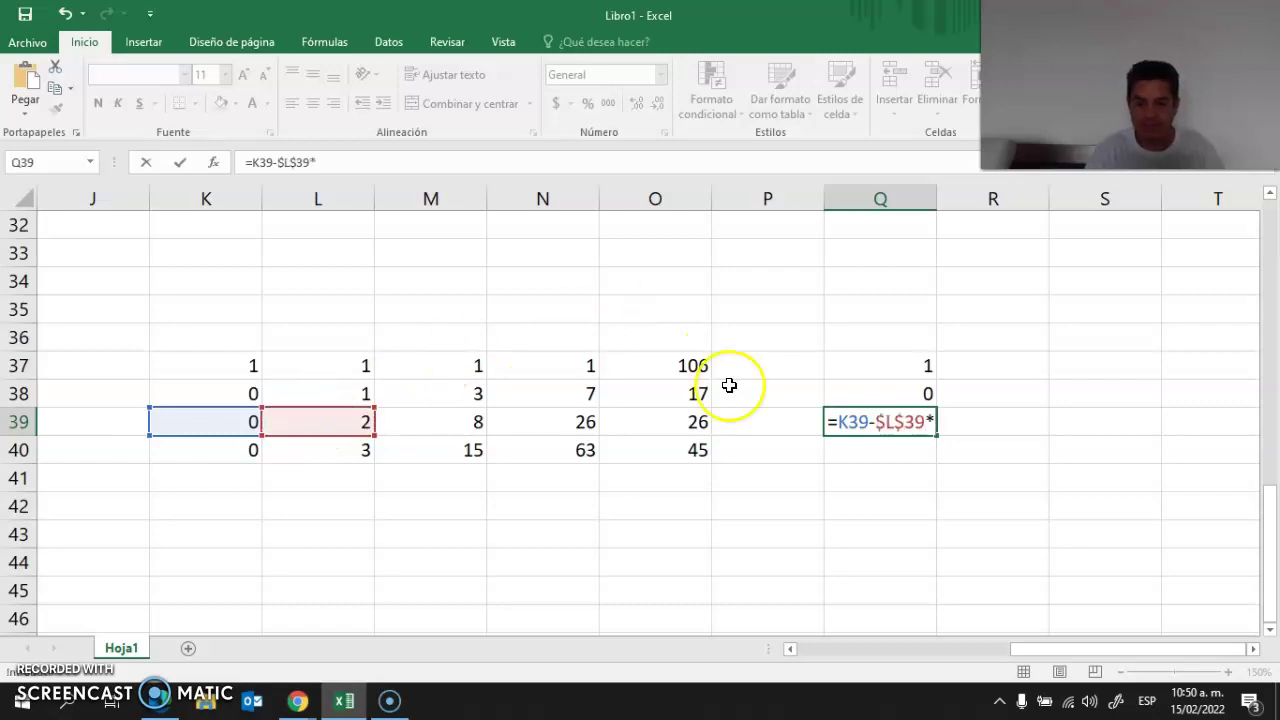
click(880, 395)
key(Return)
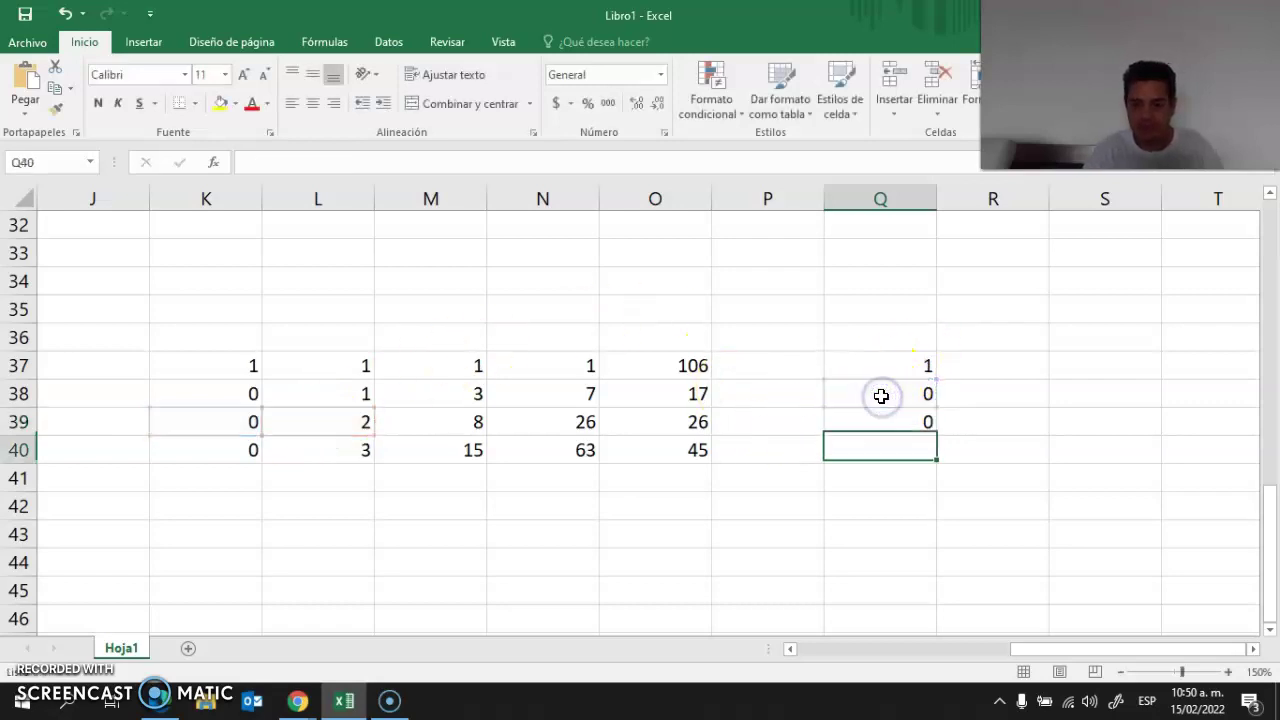
Step: Enter the formula =K40-$L$40*Q37 in Q40 for the fourth row of the third matrix
text(=)
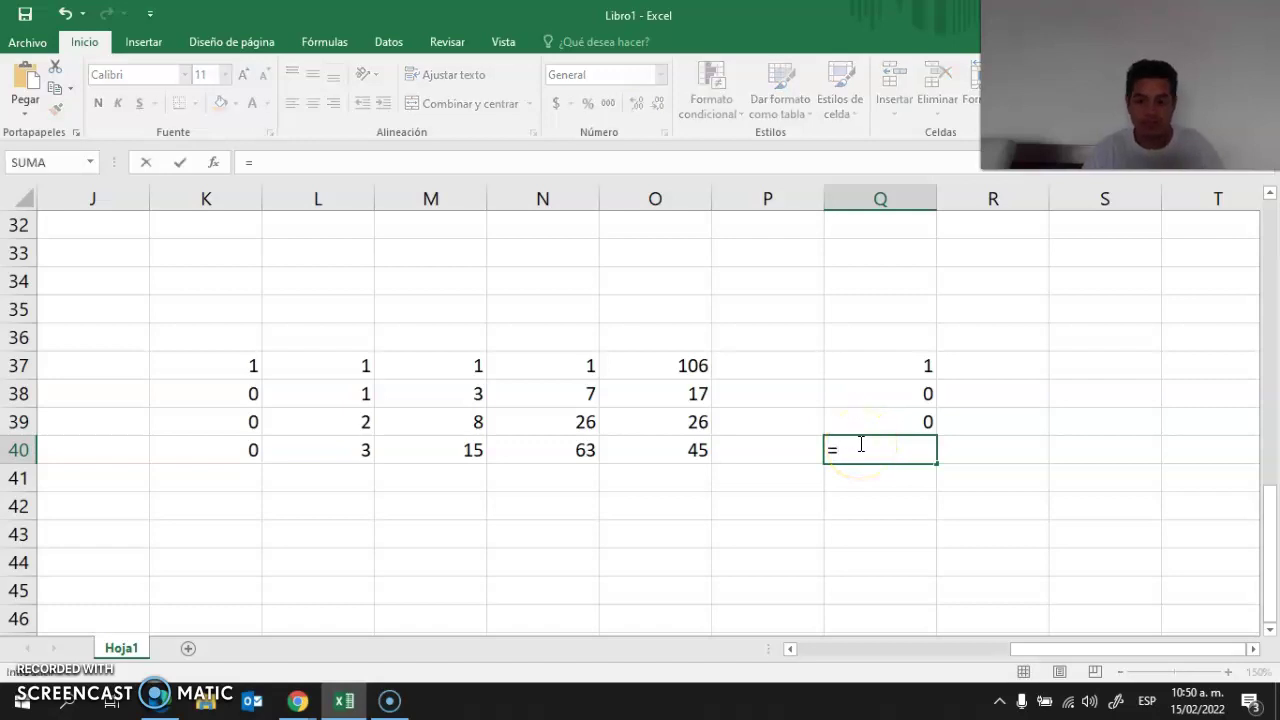
click(229, 453)
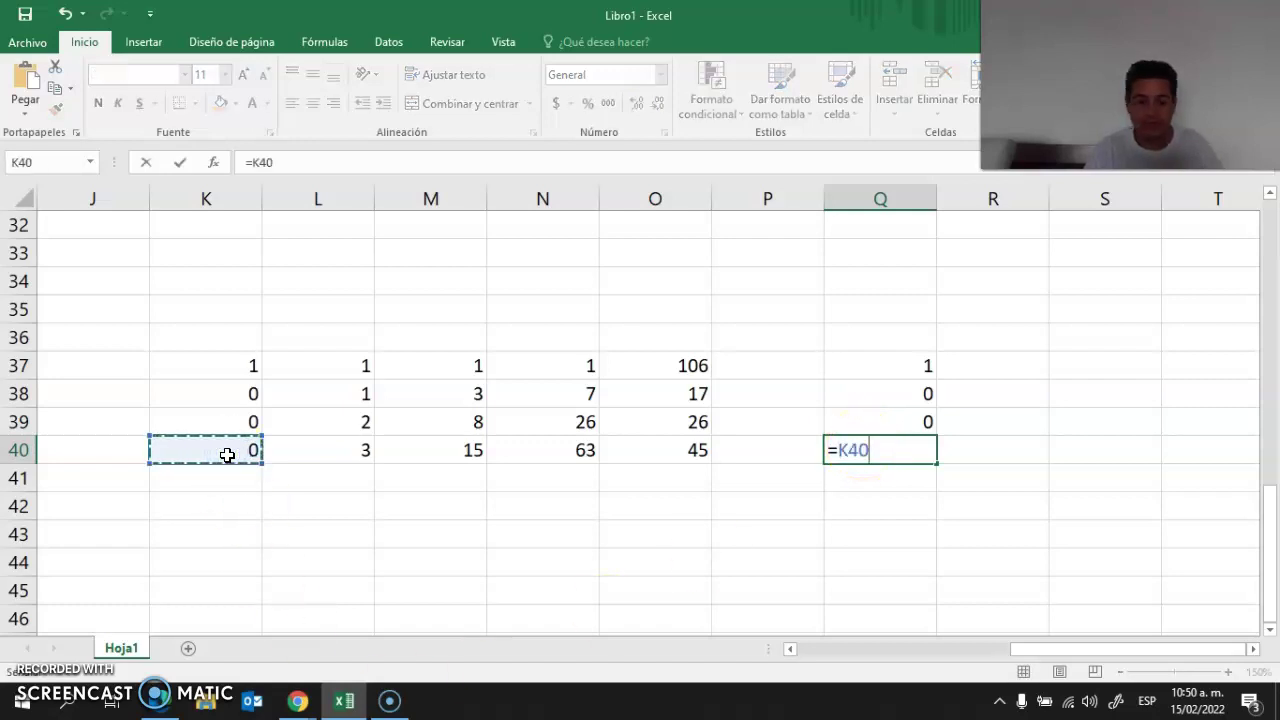
text(-)
click(312, 450)
key(F4)
text(*)
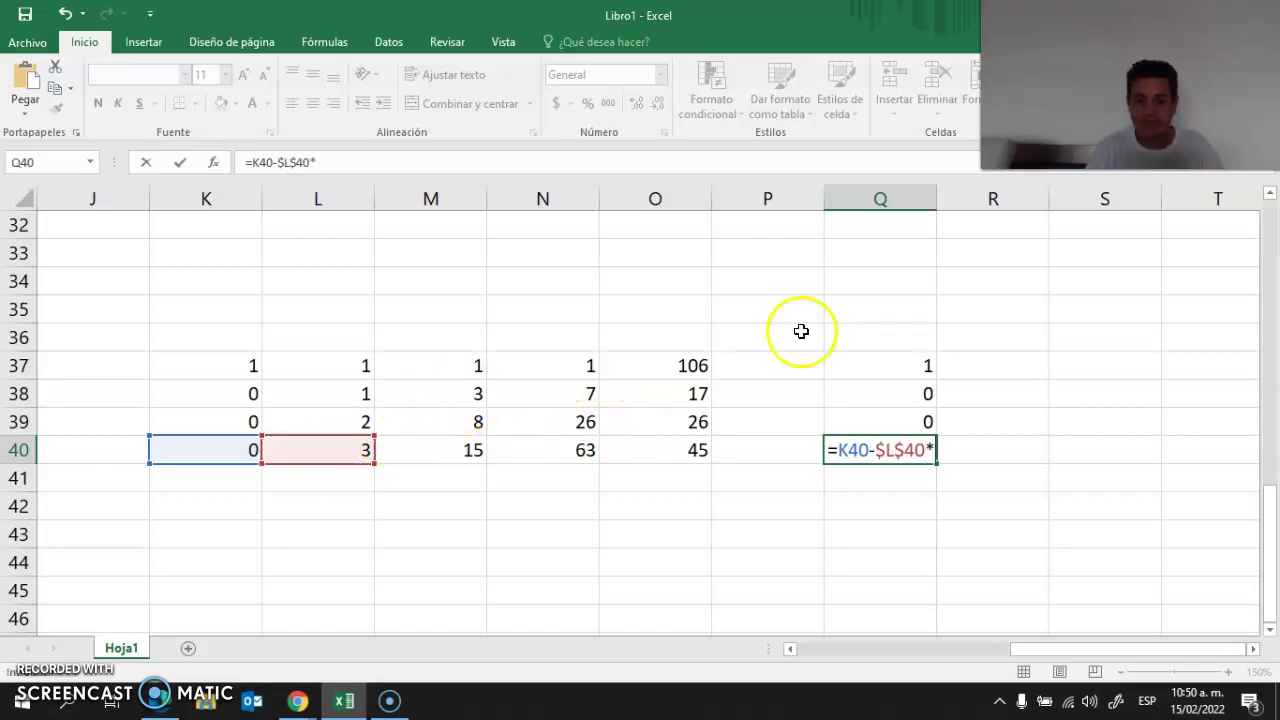
click(917, 357)
key(Return)
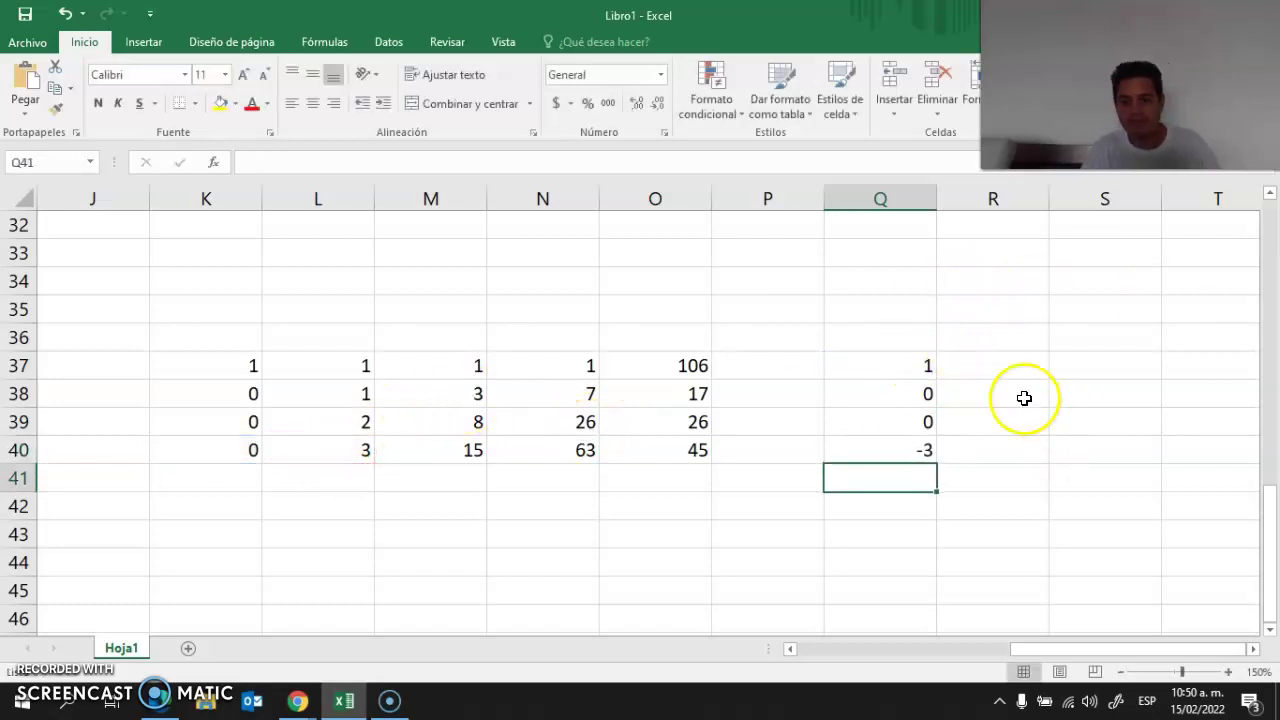
Step: Clear the incorrect elimination formula from Q40 in the fourth row of the third matrix
double_click(896, 450)
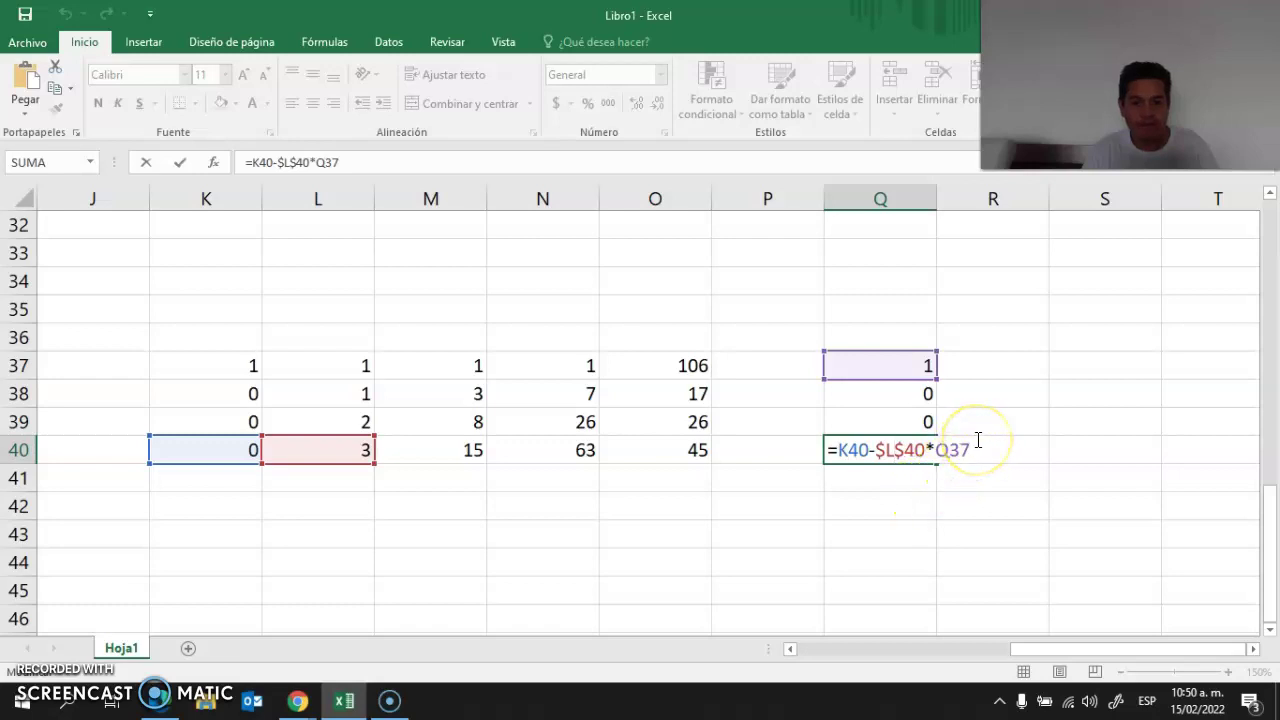
key(BackSpace)
key(BackSpace)
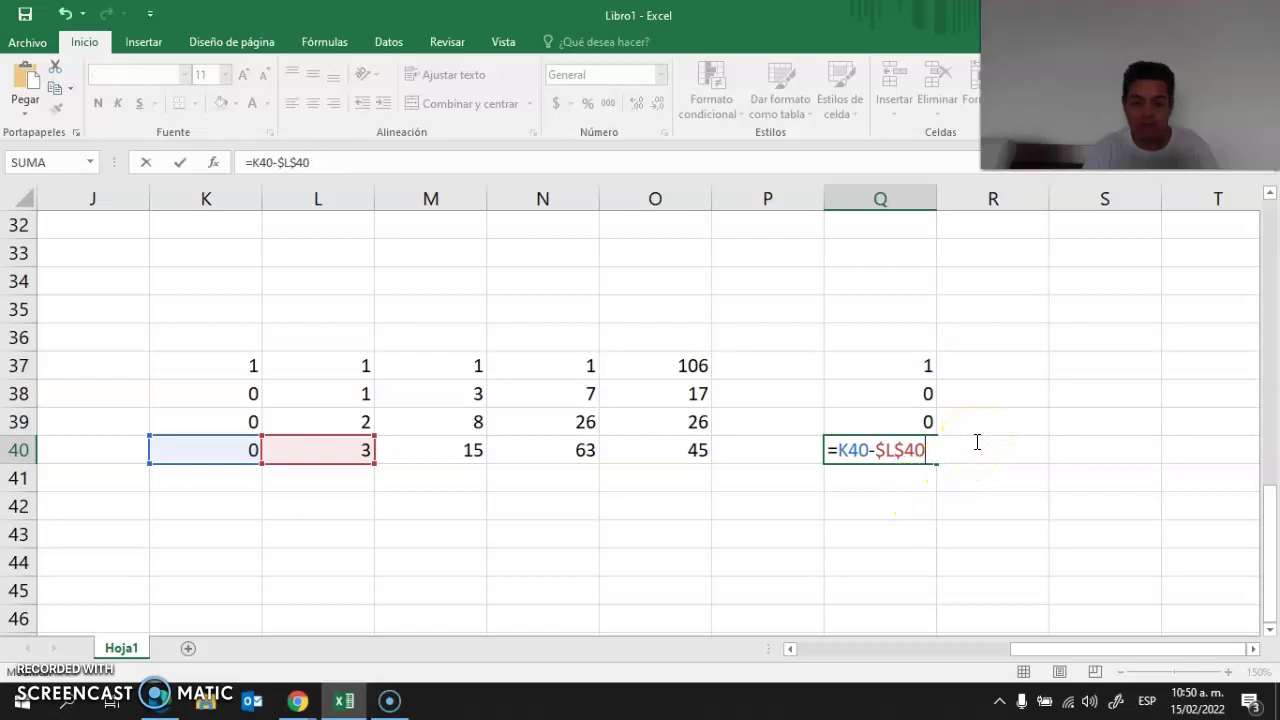
key(BackSpace)
key(BackSpace)
key(BackSpace)
key(BackSpace)
key(BackSpace)
key(BackSpace)
key(BackSpace)
key(BackSpace)
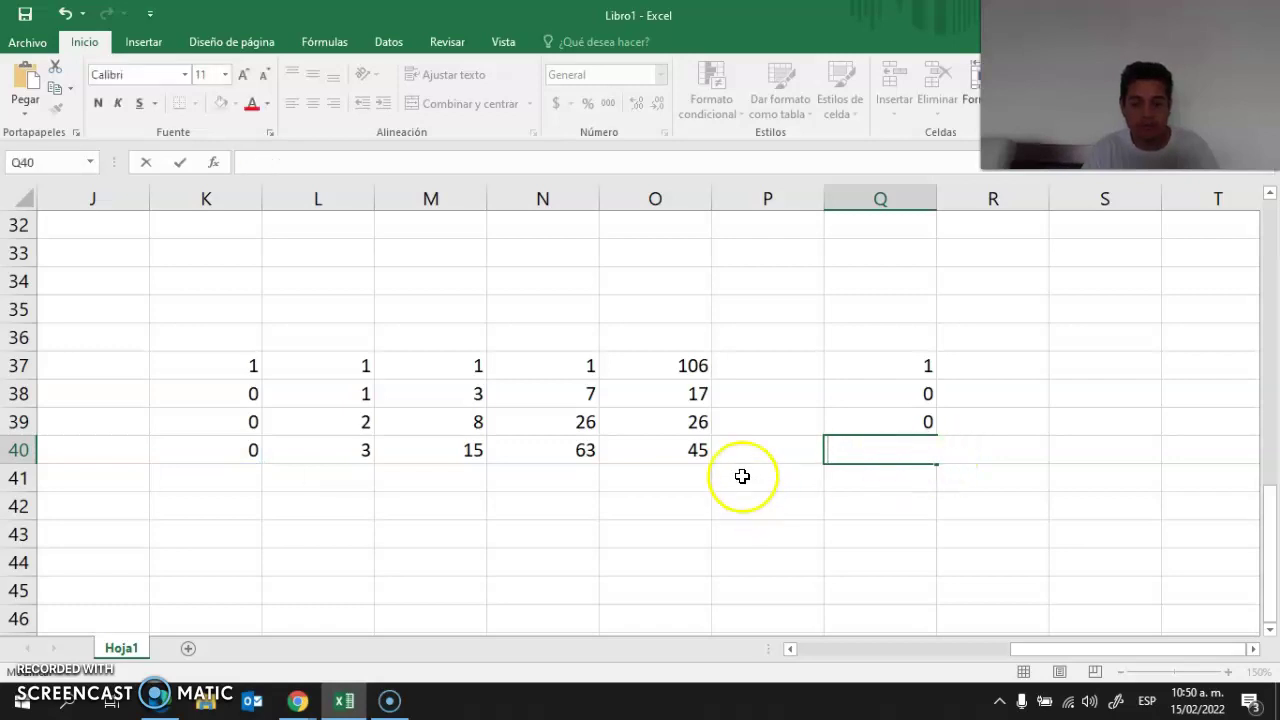
Step: Enter =K40-$L$40*Q38 in Q40 and fill the formulas of Q37:Q40 across to column U
text(=)
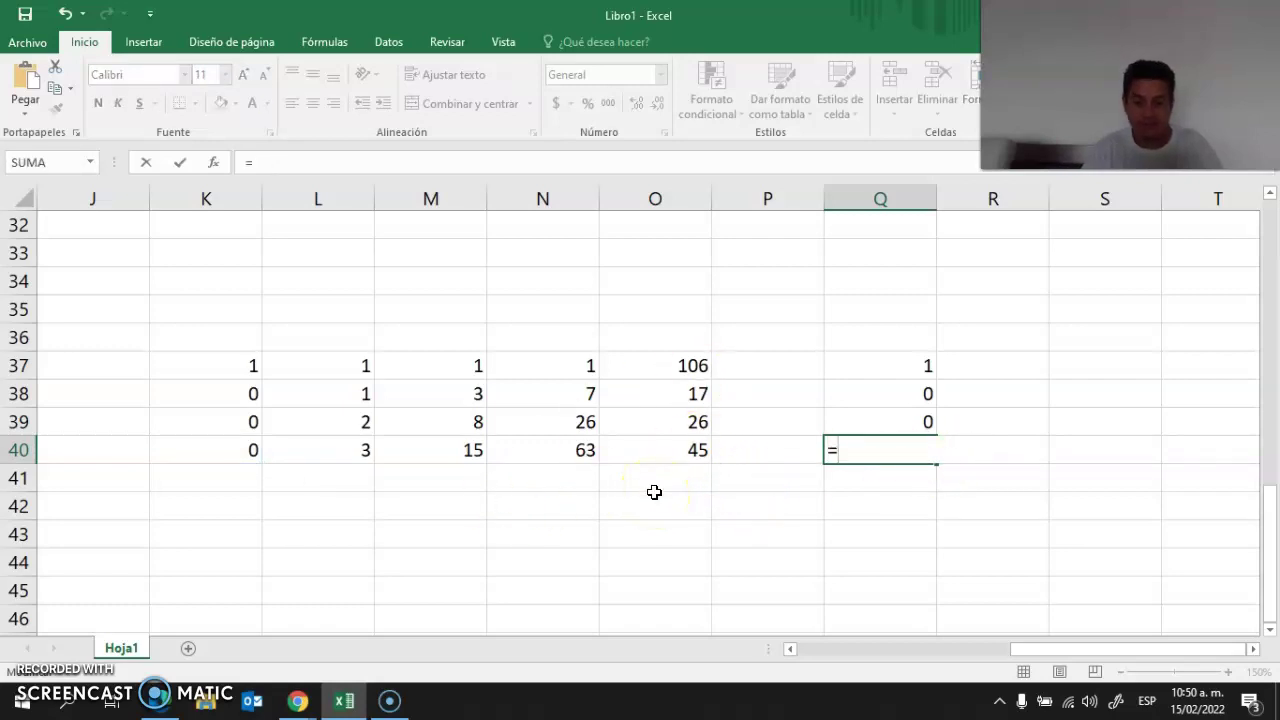
click(222, 454)
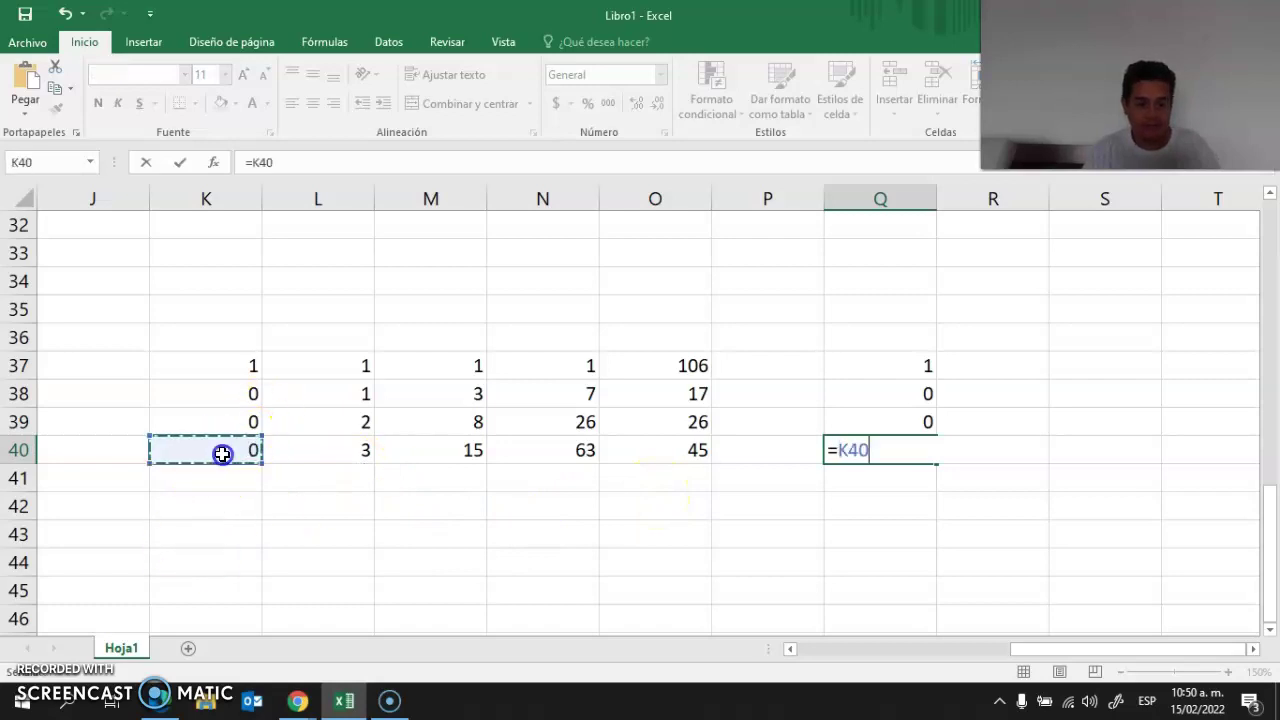
text(-)
click(328, 454)
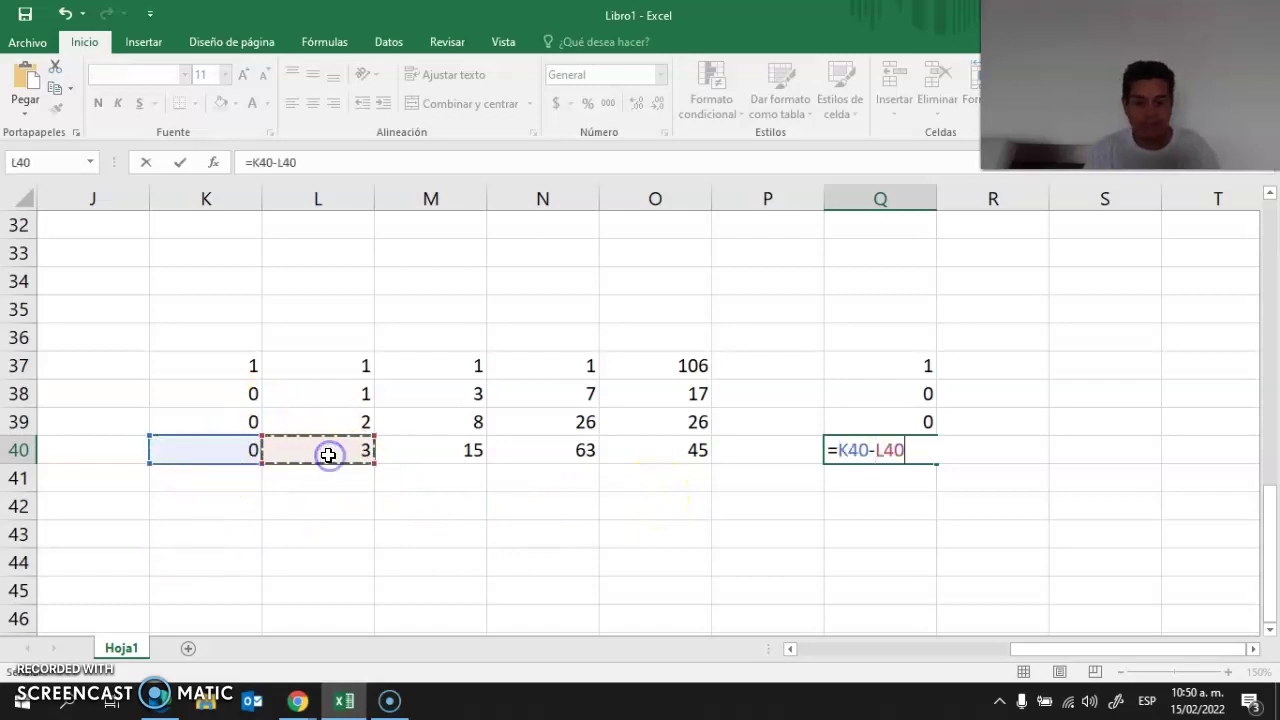
key(F4)
text(*)
click(907, 389)
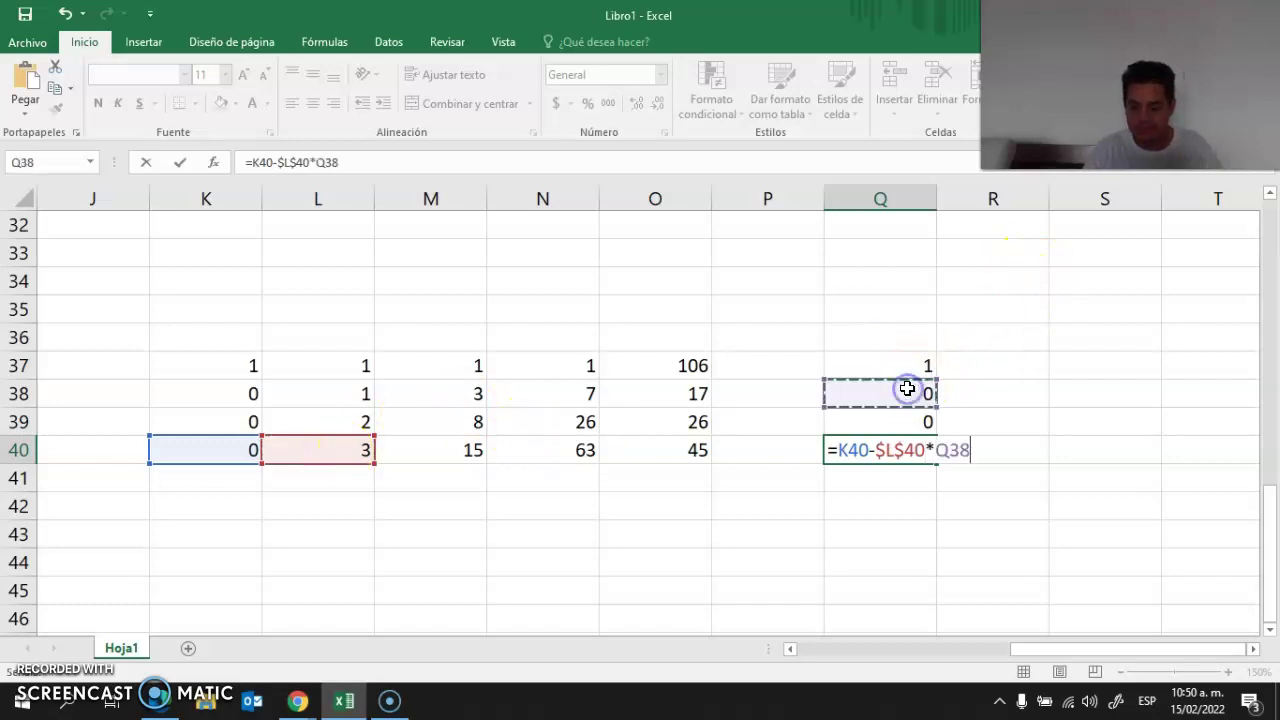
key(Return)
click(912, 367)
drag(912, 367, 1035, 428)
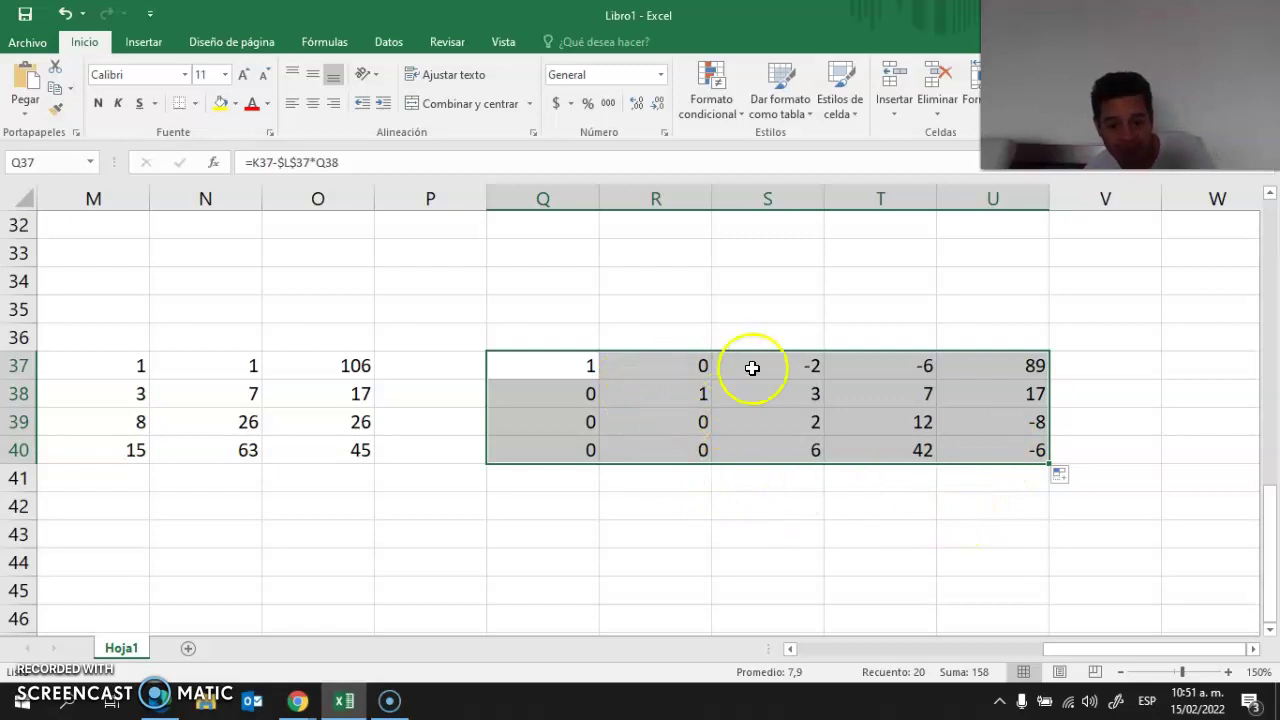
Step: Start the fourth matrix below the third by dividing Q39 by the pivot S39 in Q44 with the formula =Q39/$S$39
scroll(660, 525, down, 1)
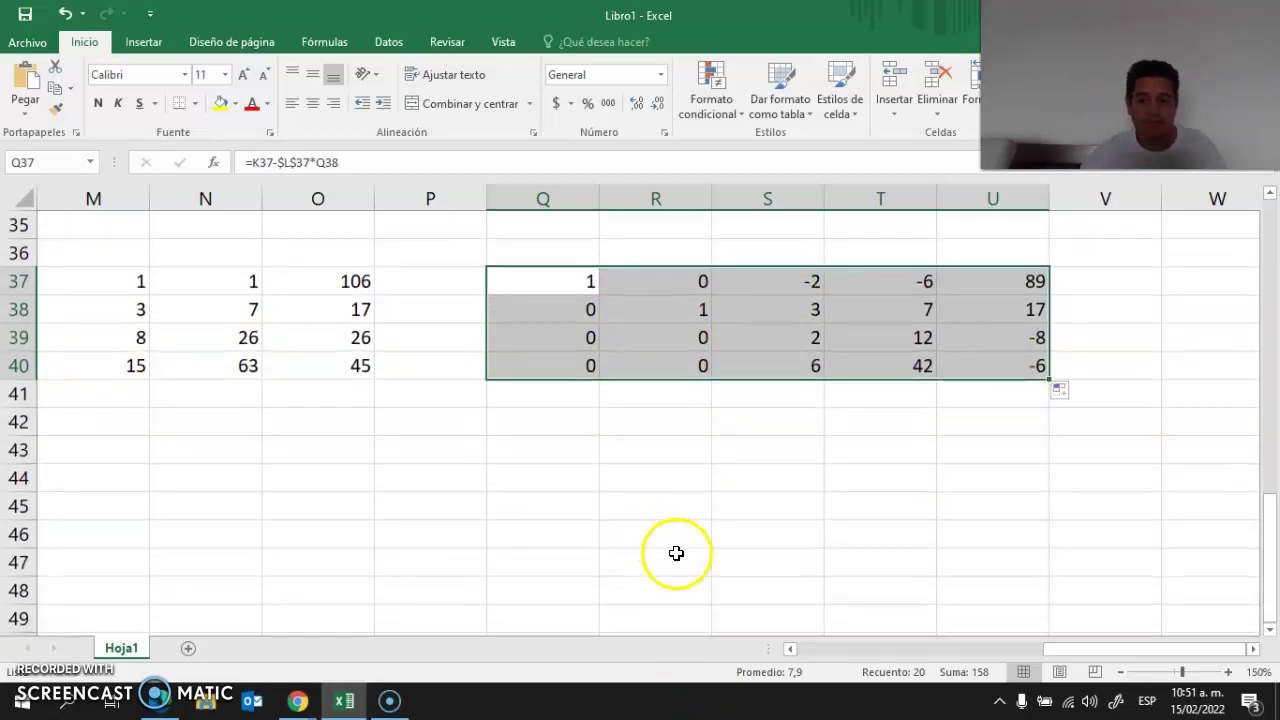
click(543, 533)
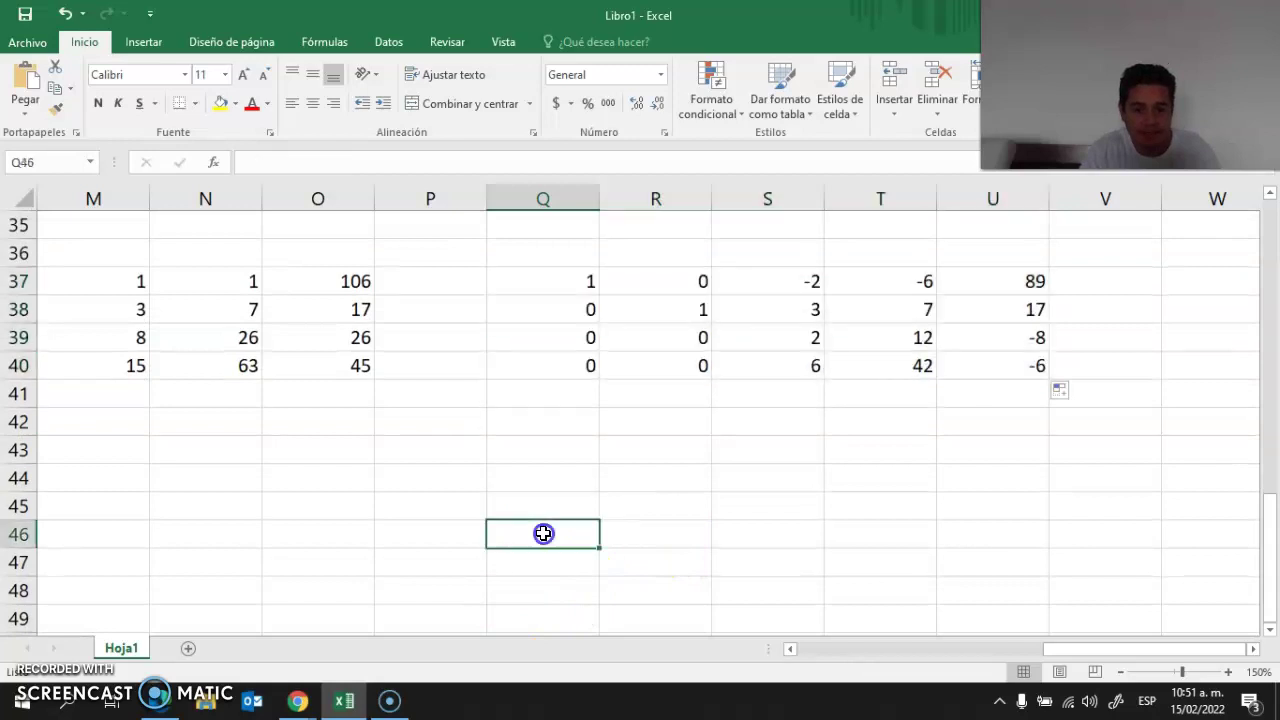
click(573, 333)
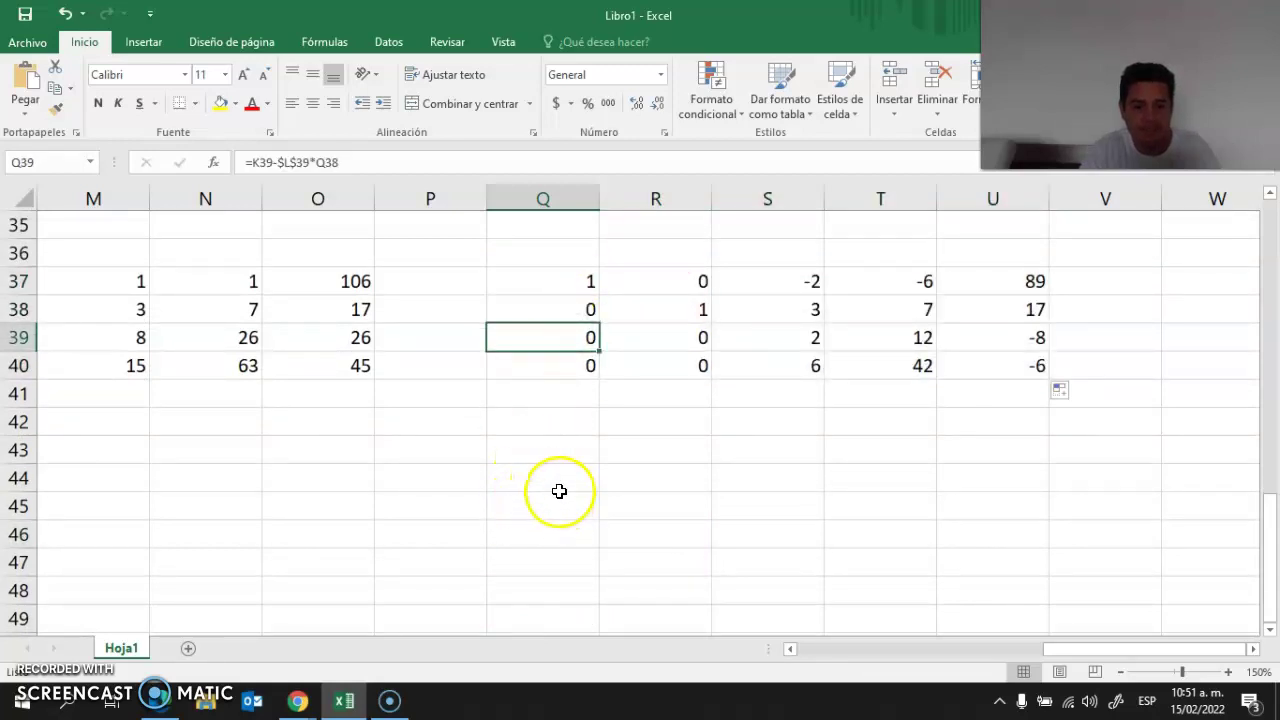
click(574, 415)
click(560, 447)
click(553, 475)
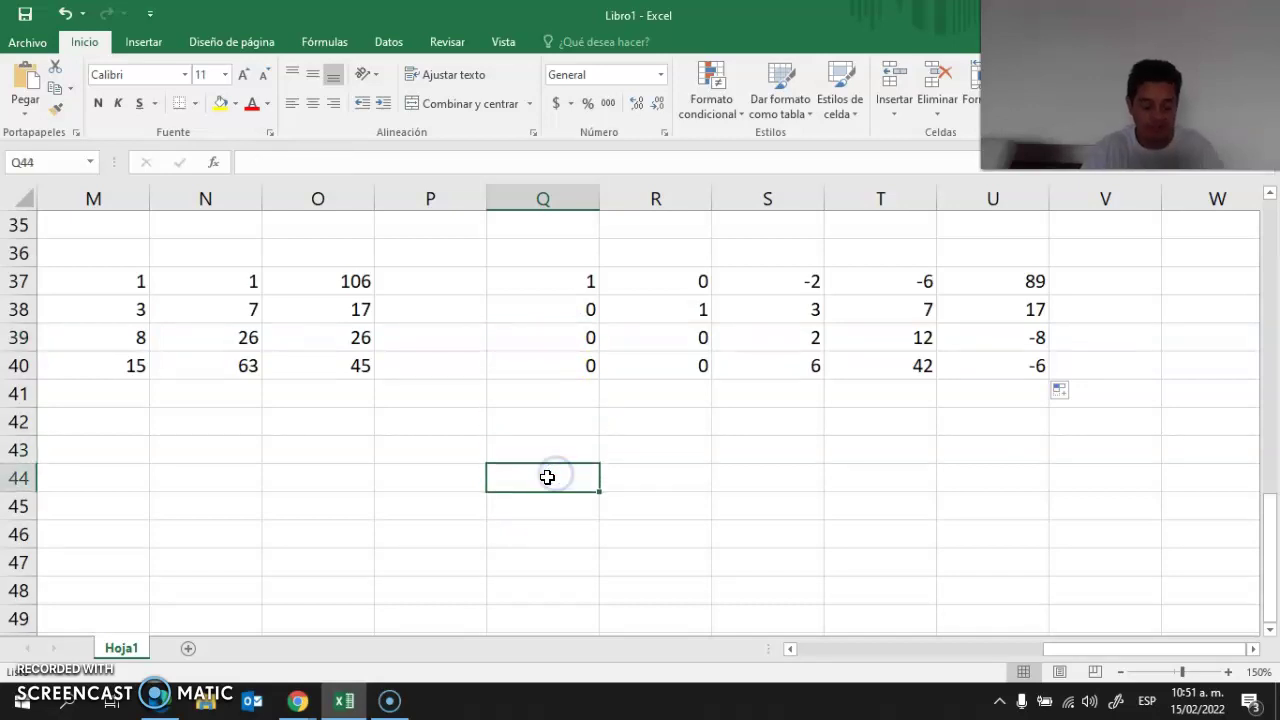
text(=)
click(586, 337)
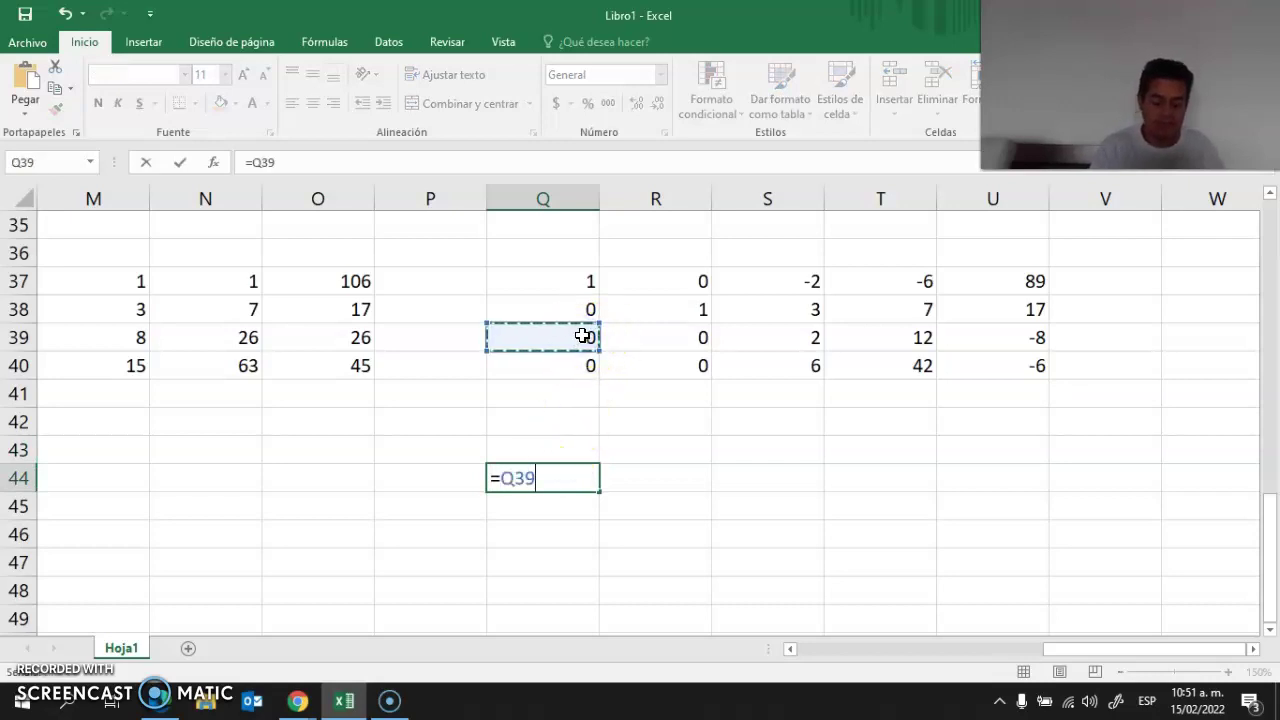
text(/)
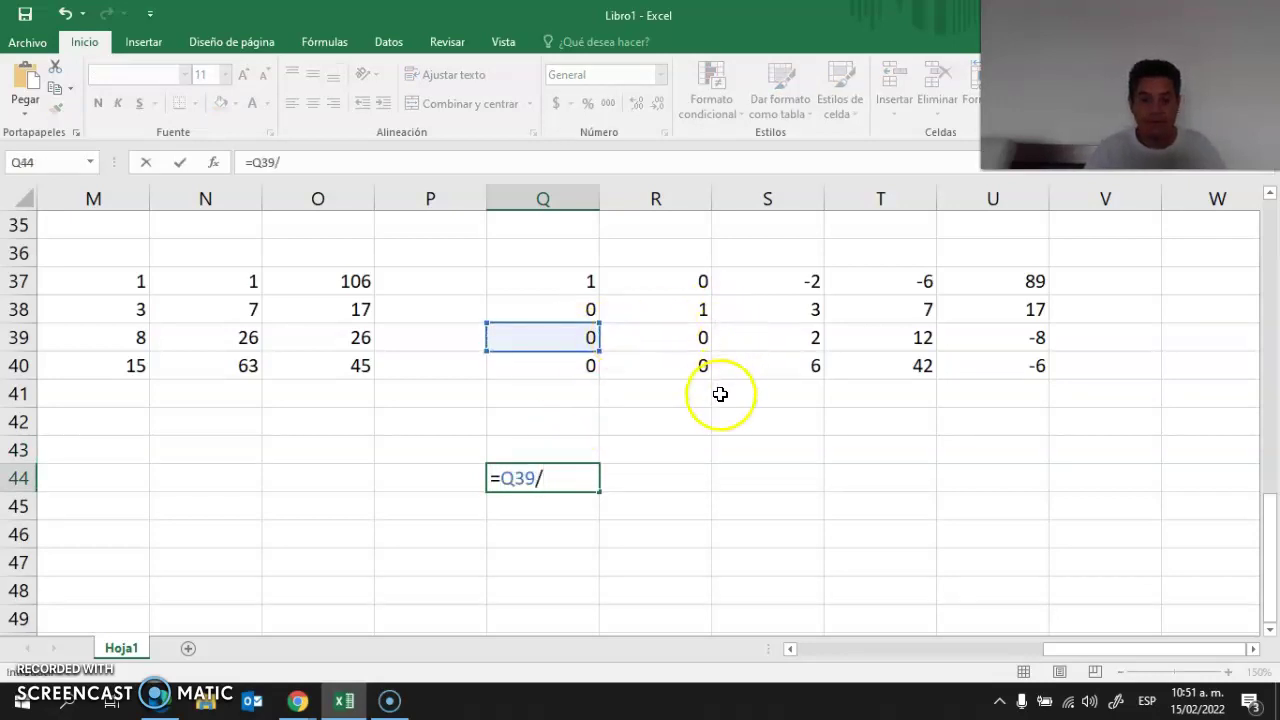
click(780, 336)
key(F4)
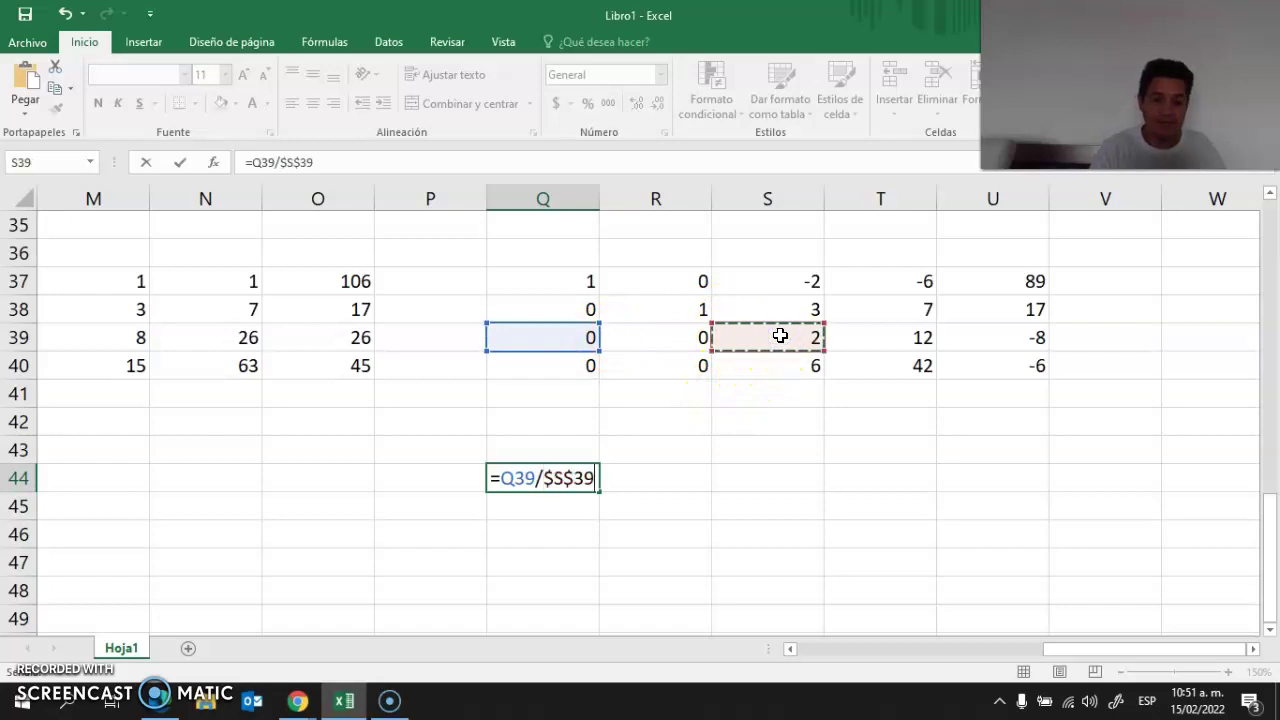
key(Return)
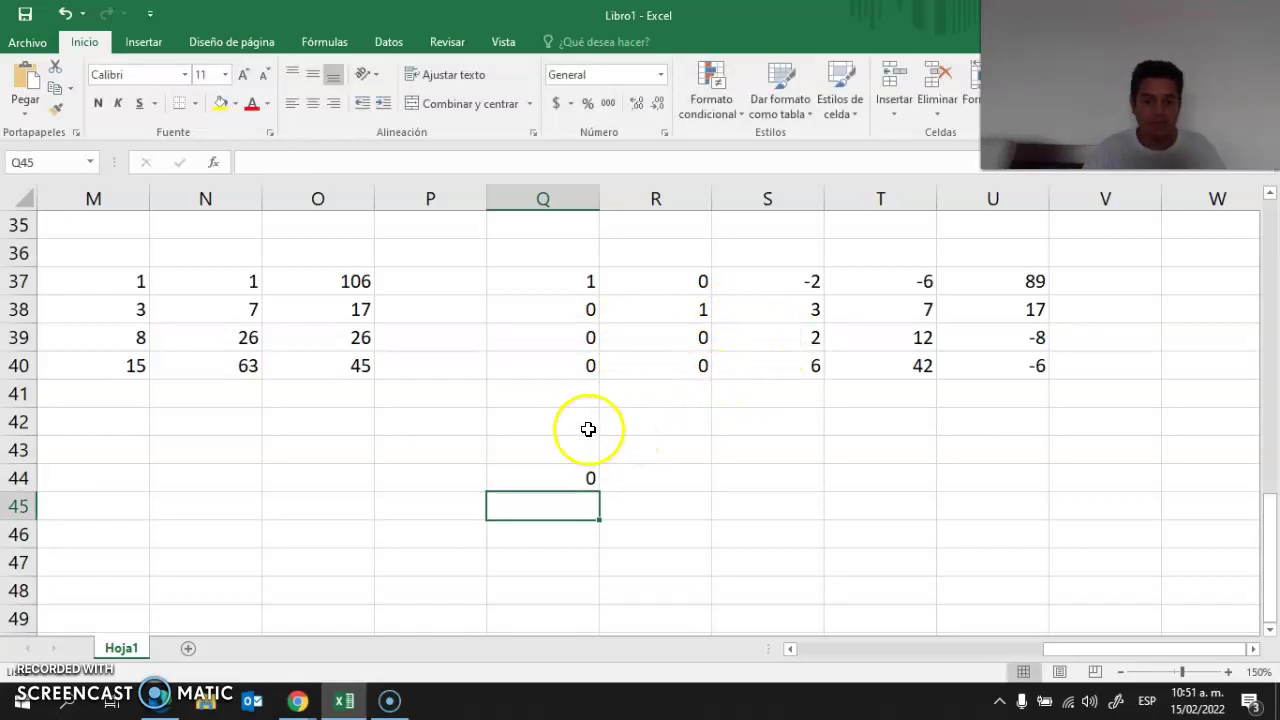
Step: Enter the elimination formula =Q37-$S$37*Q44 in Q42 for the first row of the fourth matrix
click(588, 422)
text(=)
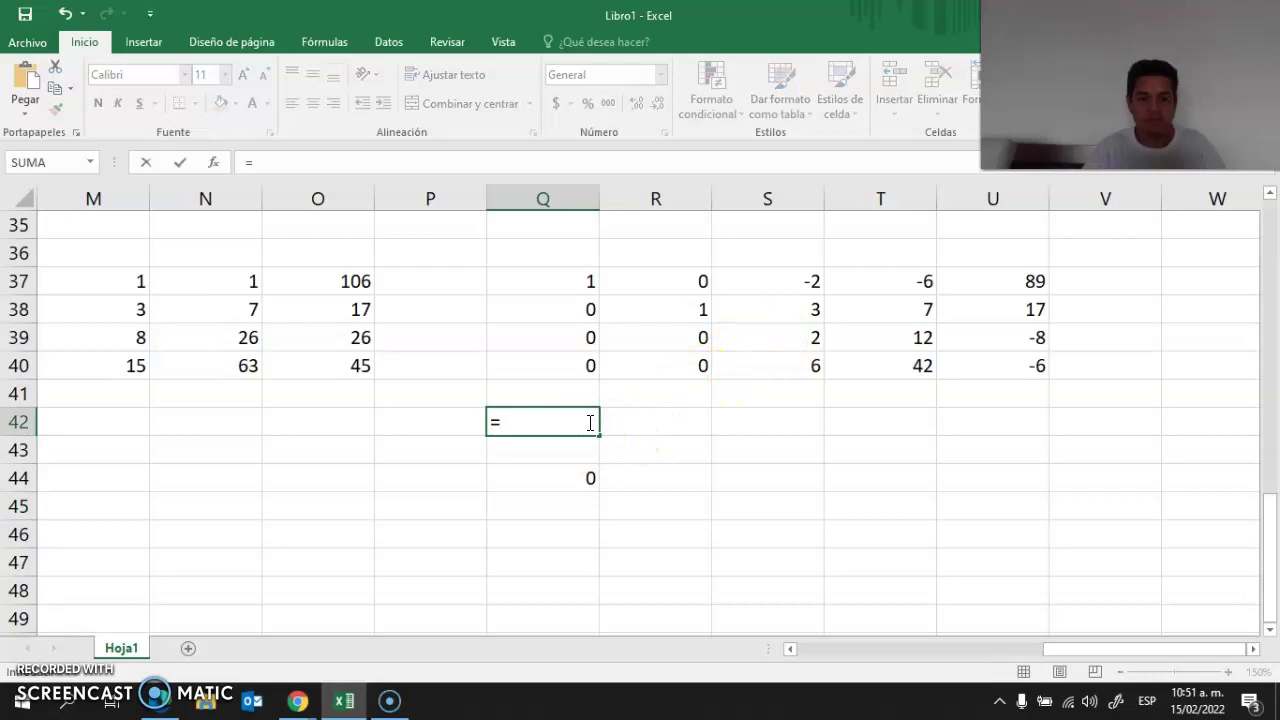
click(572, 283)
text(-)
click(767, 288)
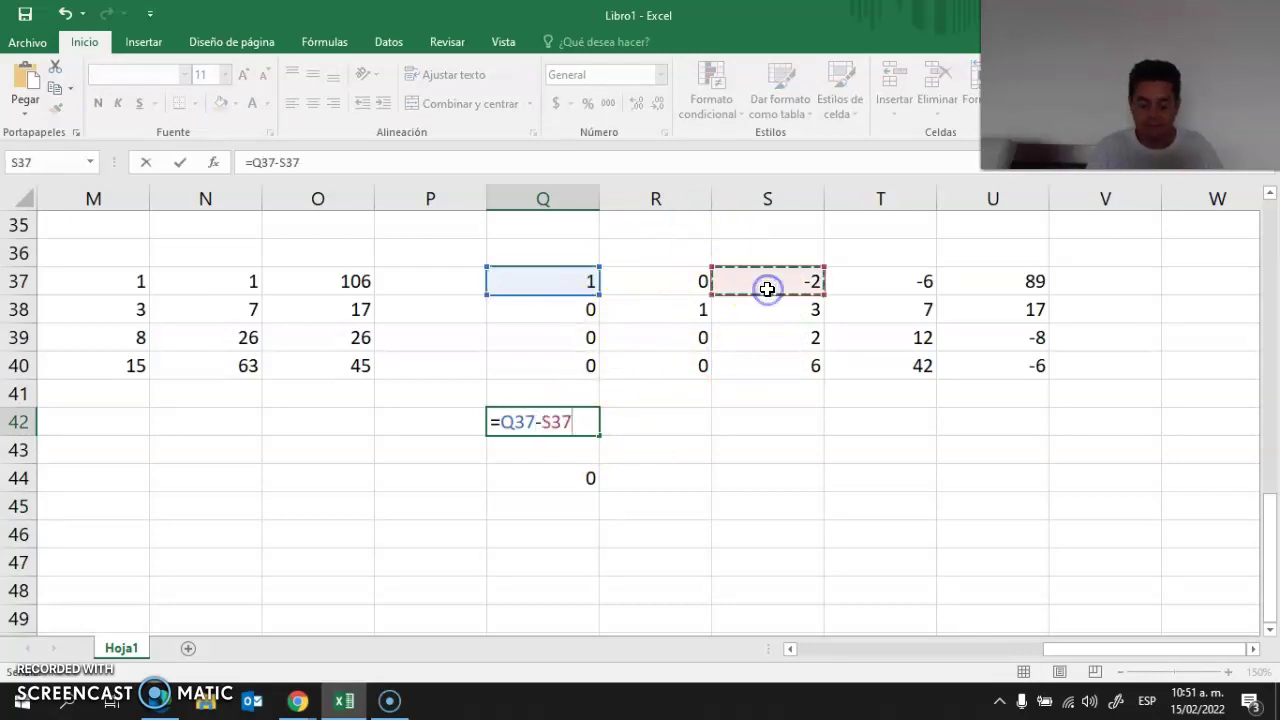
text(*)
click(567, 478)
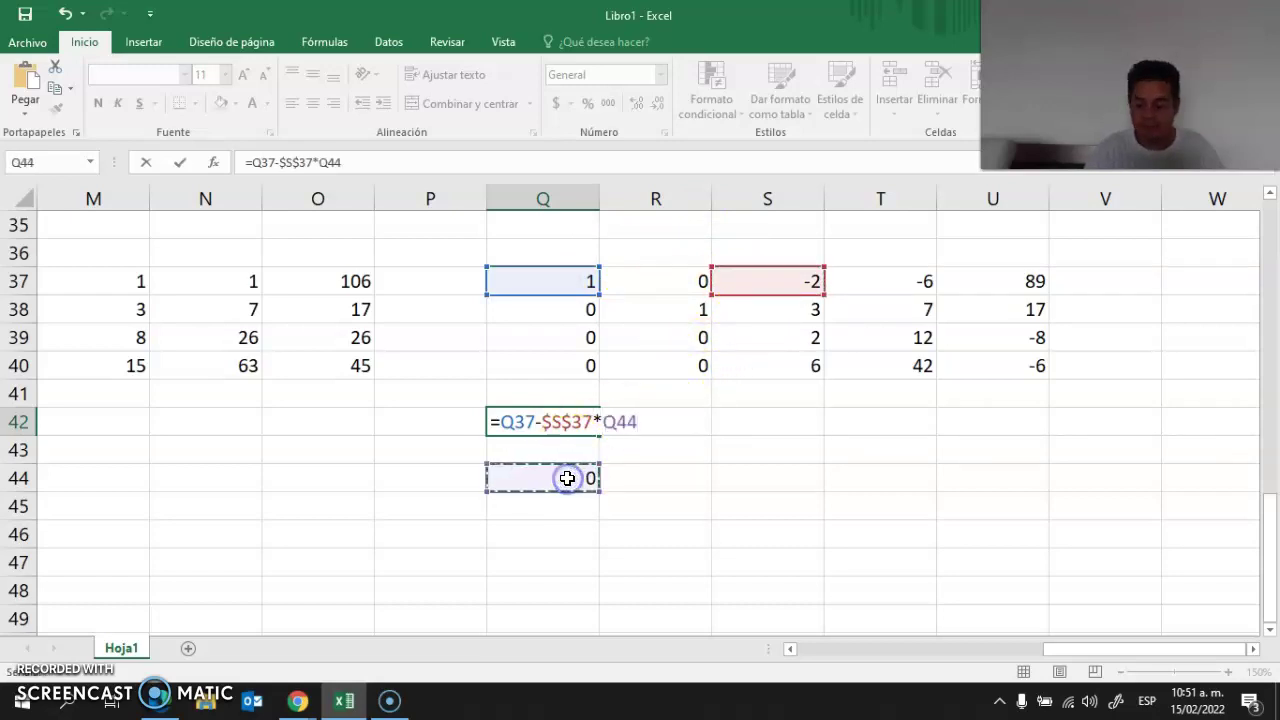
key(Return)
Step: Enter the elimination formula =Q38-$S$38*Q44 in Q43 for the second row of the fourth matrix
text(=)
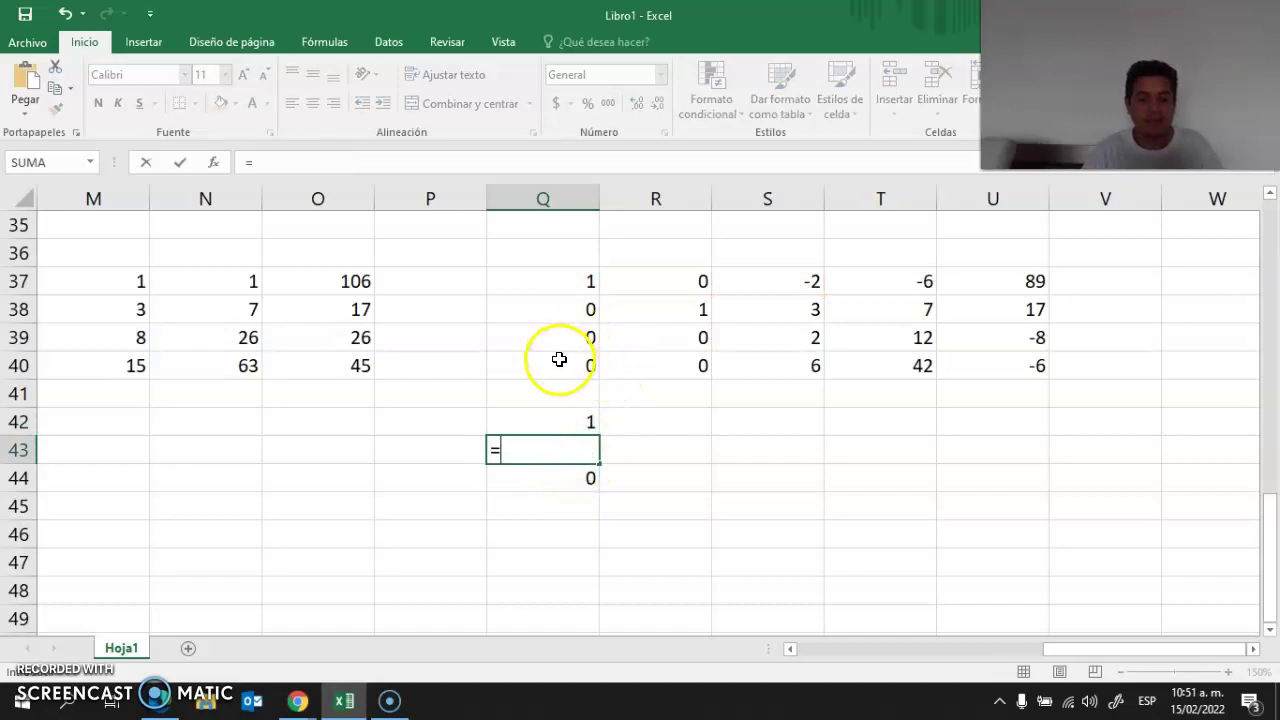
click(573, 311)
text(-)
click(772, 308)
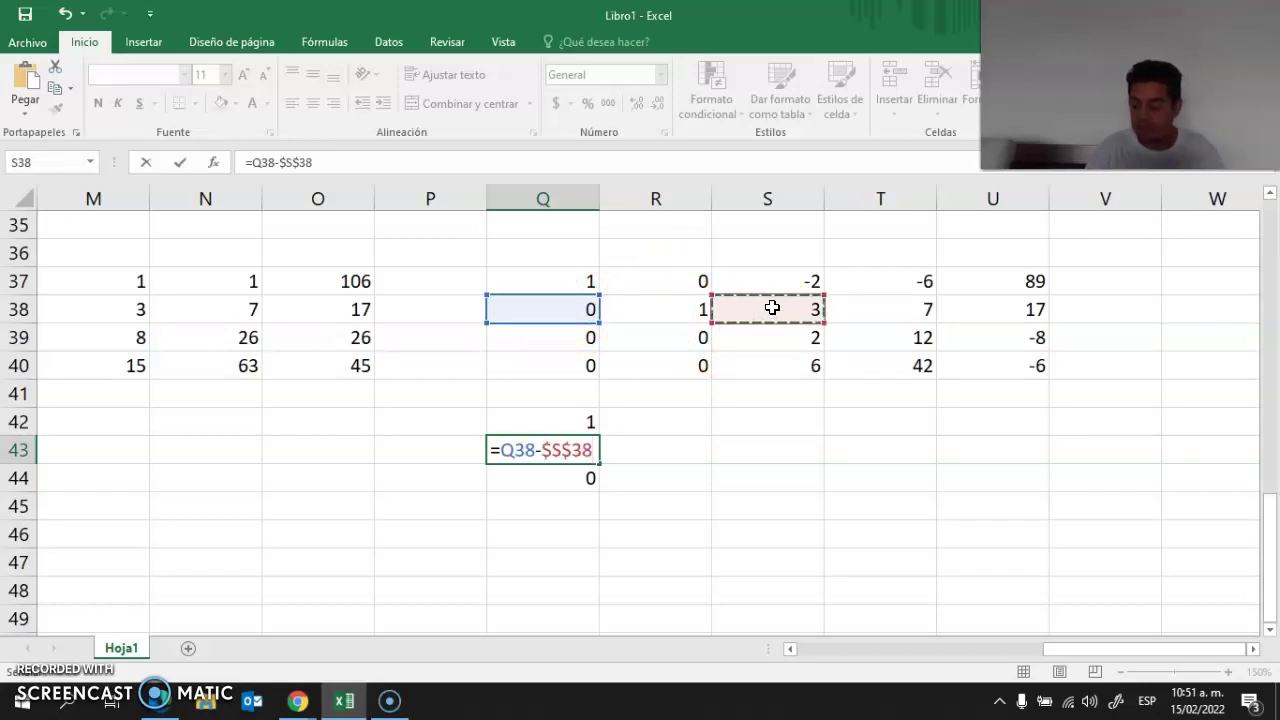
text(*)
click(546, 481)
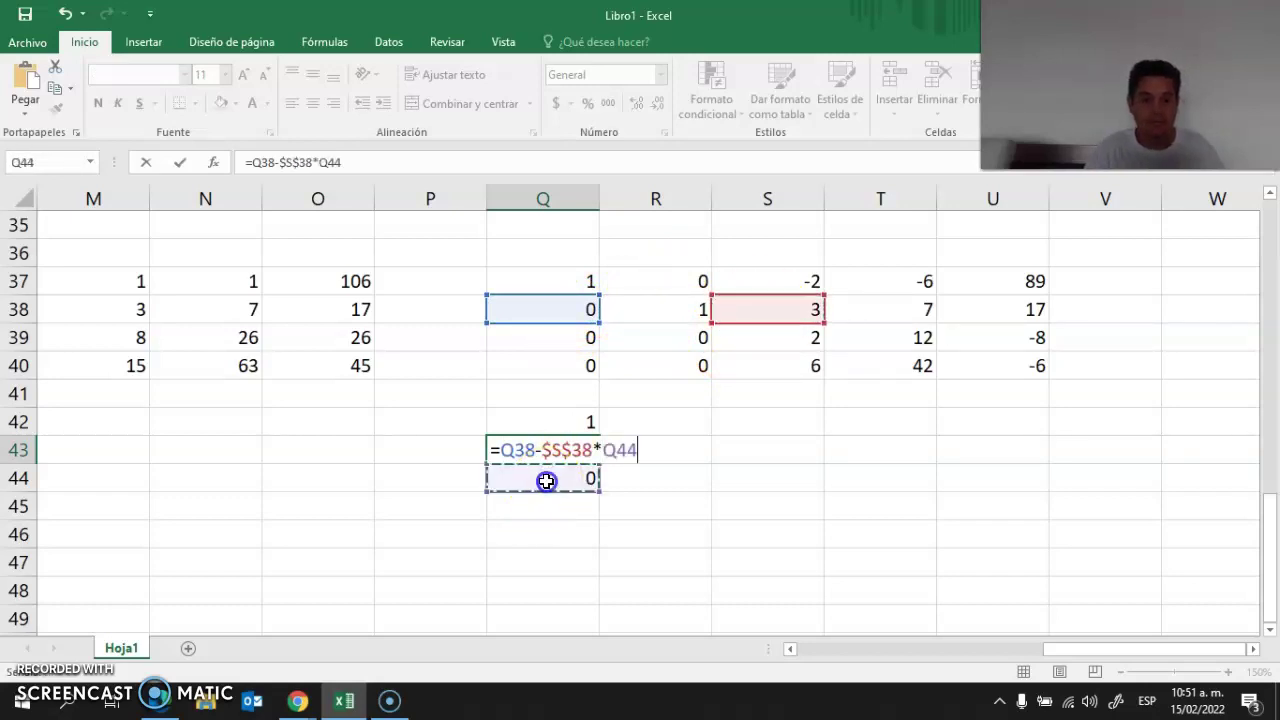
key(Return)
Step: Enter =Q40-$S$40*Q44 in Q45 and fill the formulas of Q42:Q45 across to column U
click(538, 515)
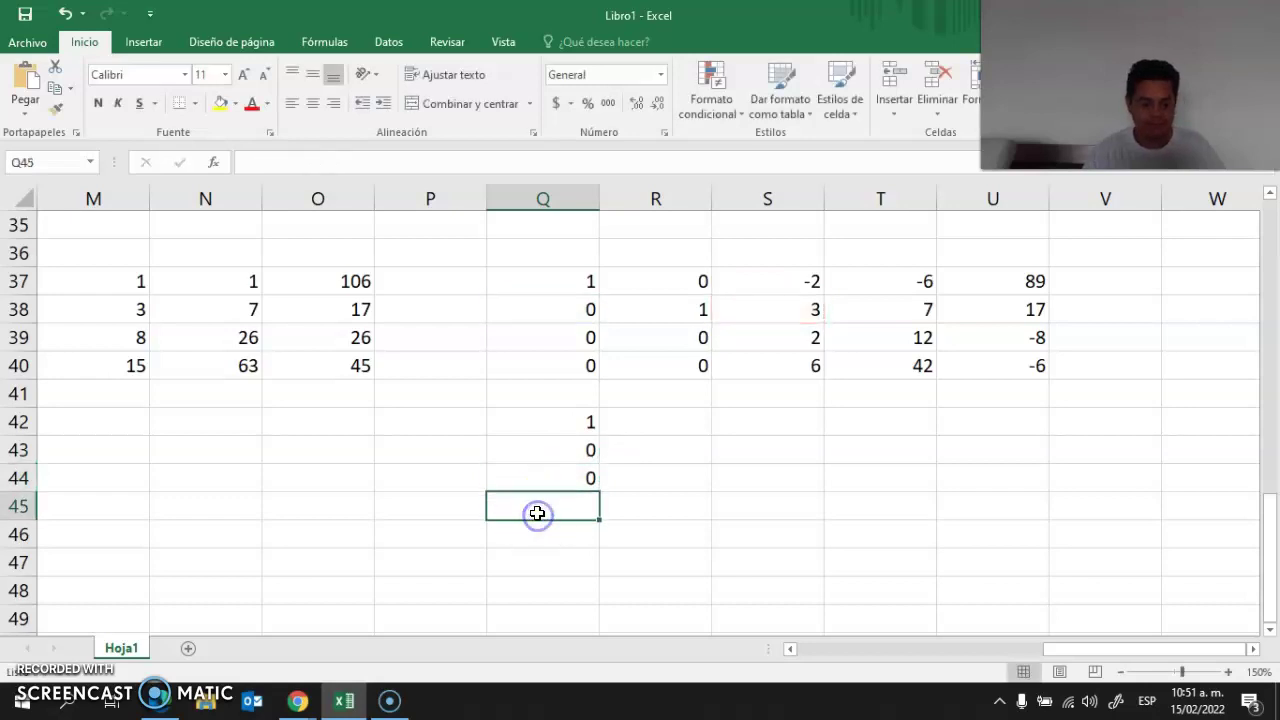
text(=)
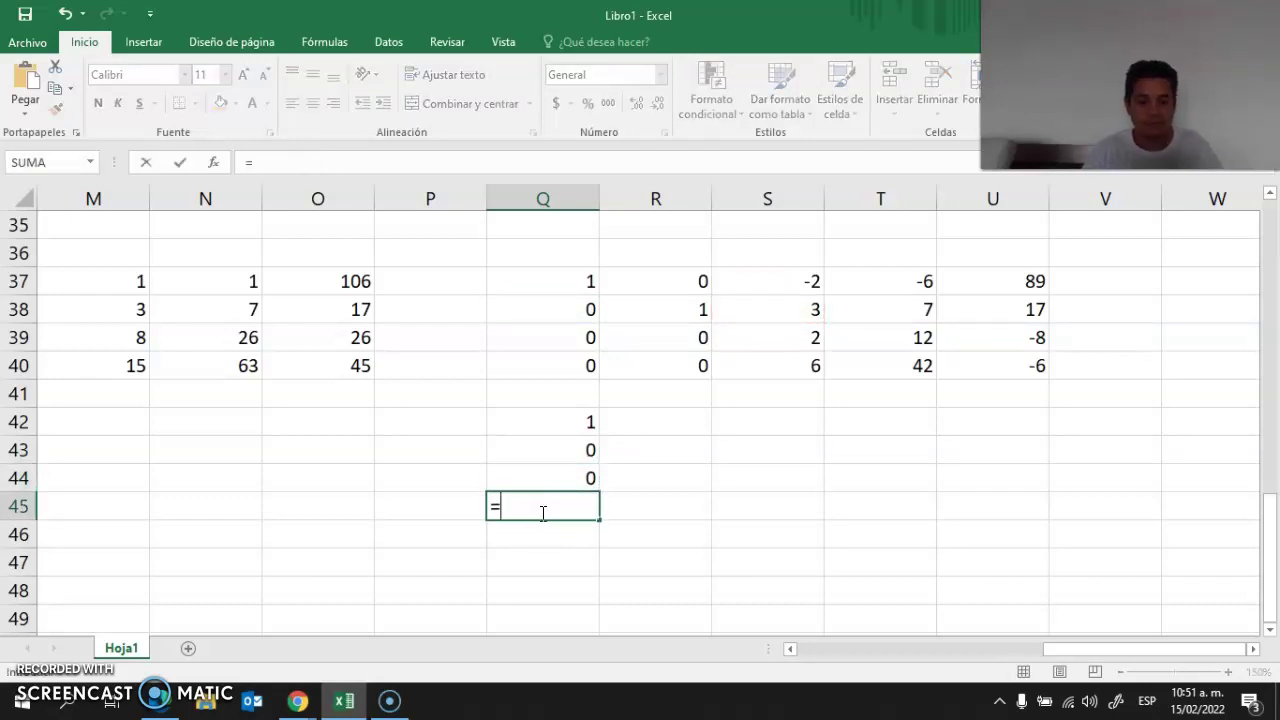
click(572, 366)
text(-)
click(760, 367)
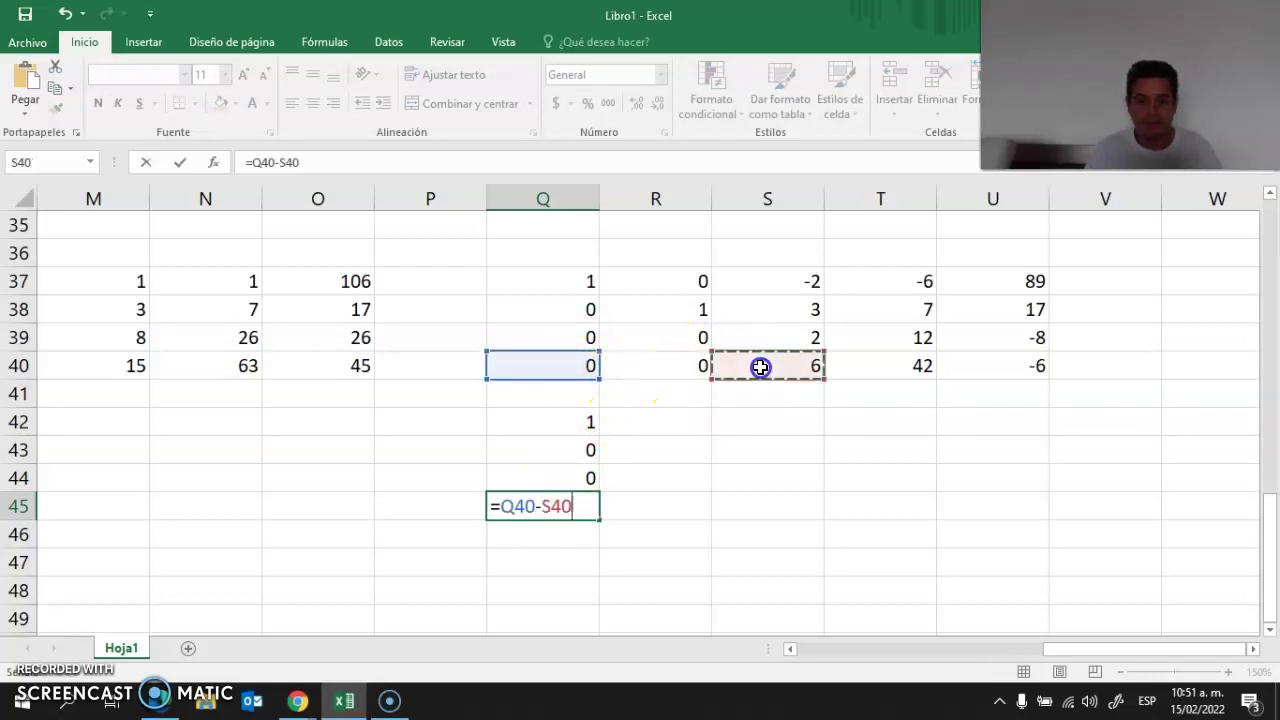
key(F4)
text(*)
click(576, 481)
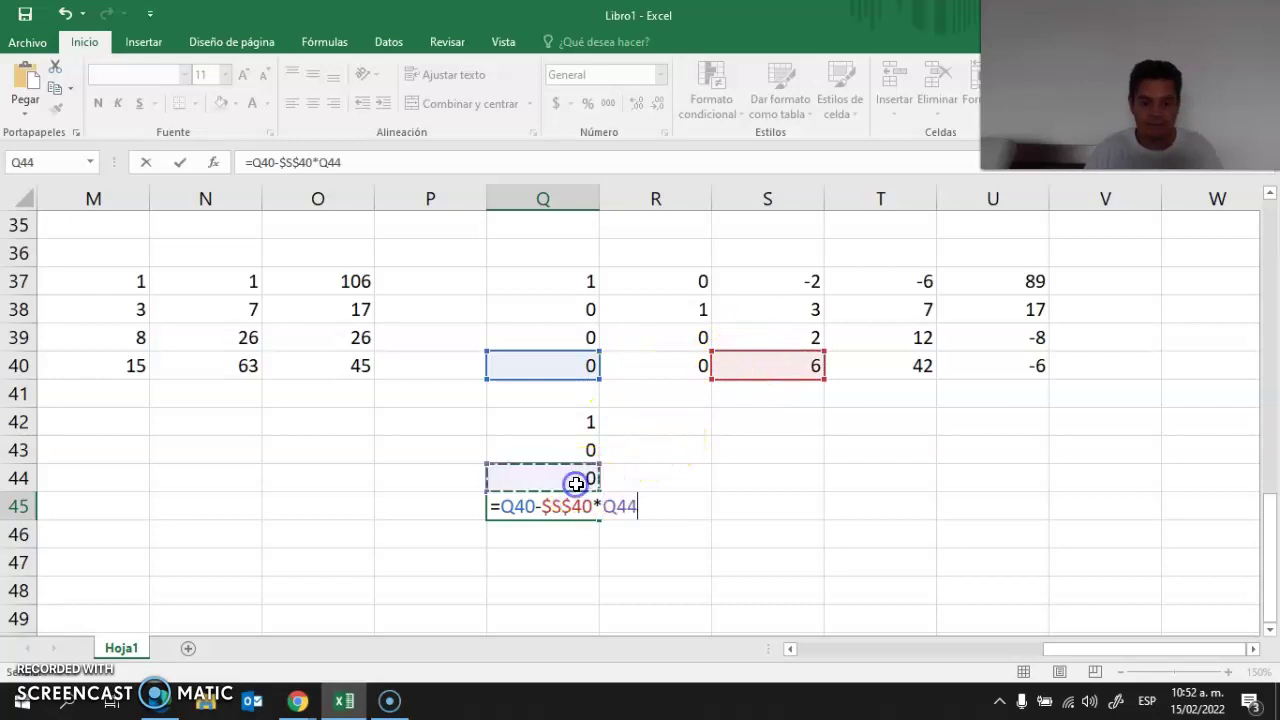
key(Return)
drag(580, 421, 1011, 500)
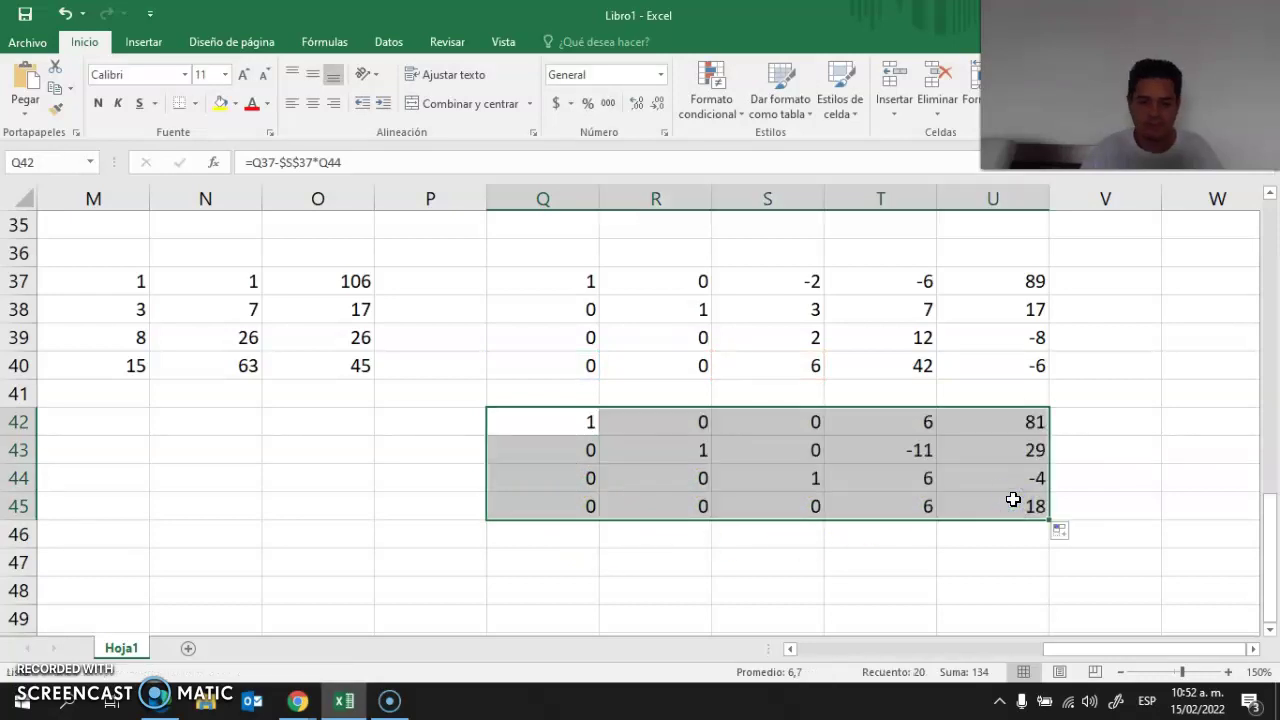
Step: Start the fifth matrix at K42:O45 by dividing Q45 by the pivot T45 in K45 with the formula =Q45/$T$45
drag(903, 416, 897, 510)
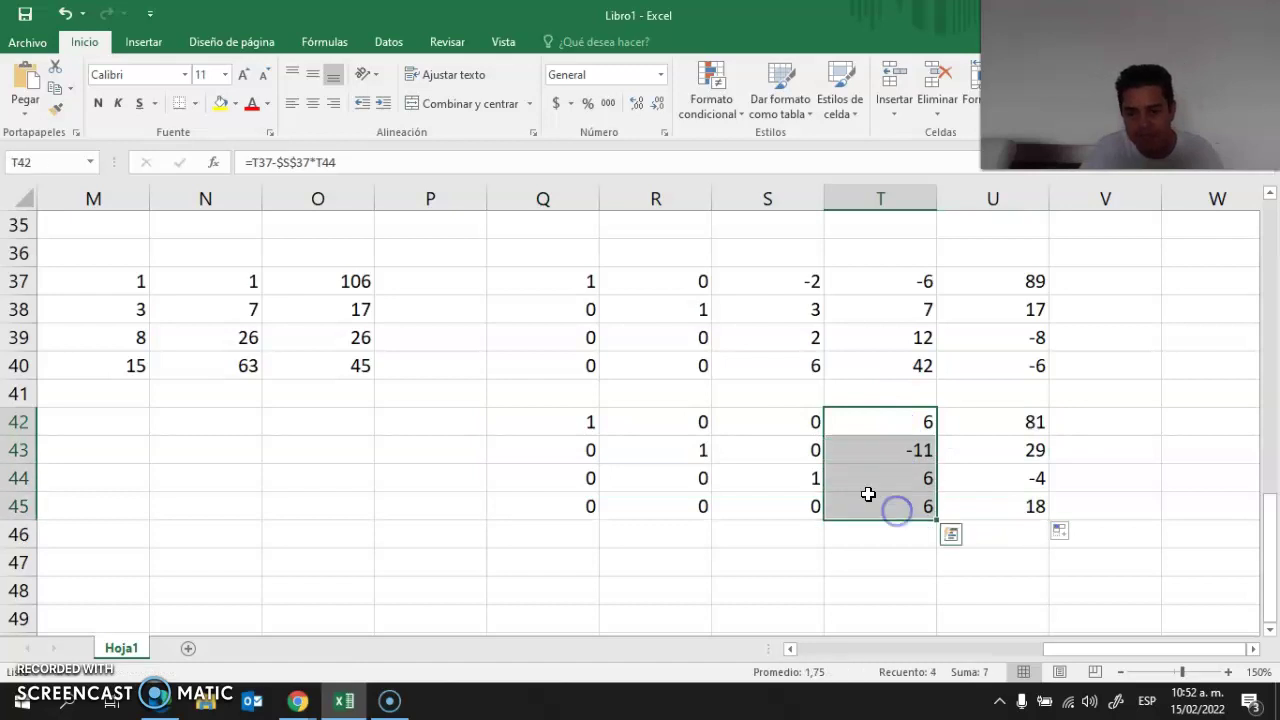
click(789, 649)
click(789, 649)
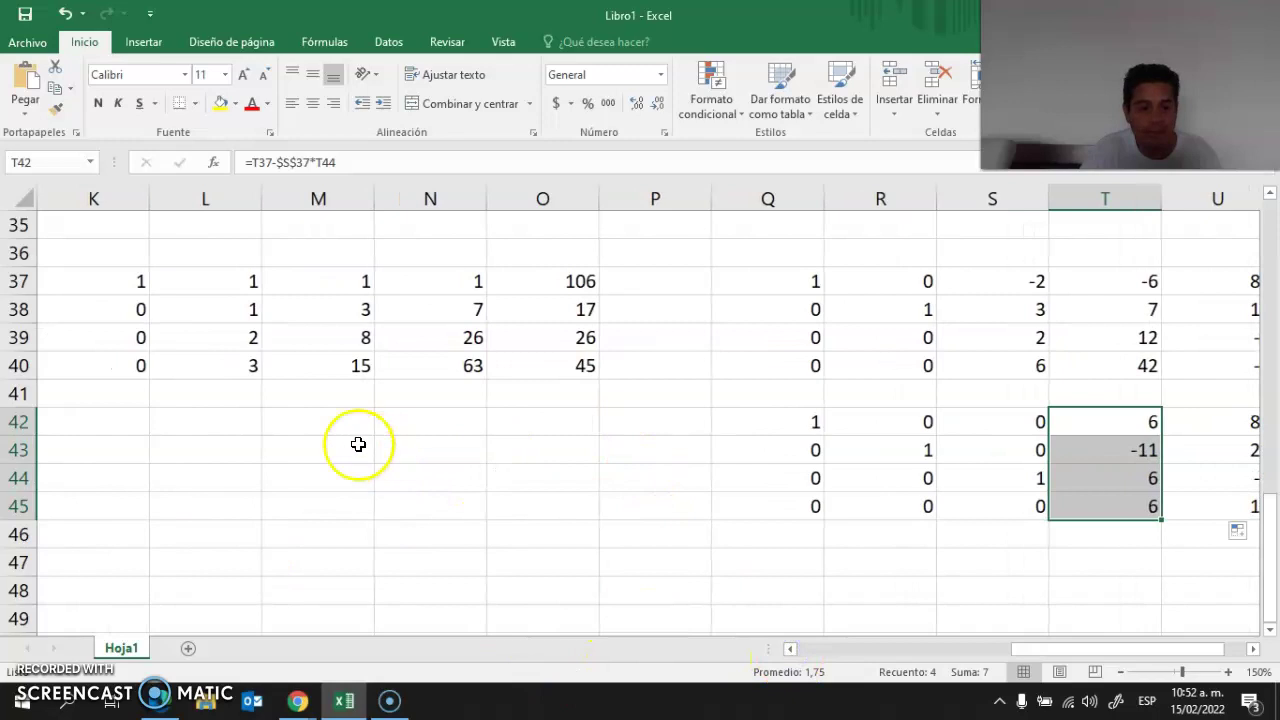
click(120, 424)
click(119, 449)
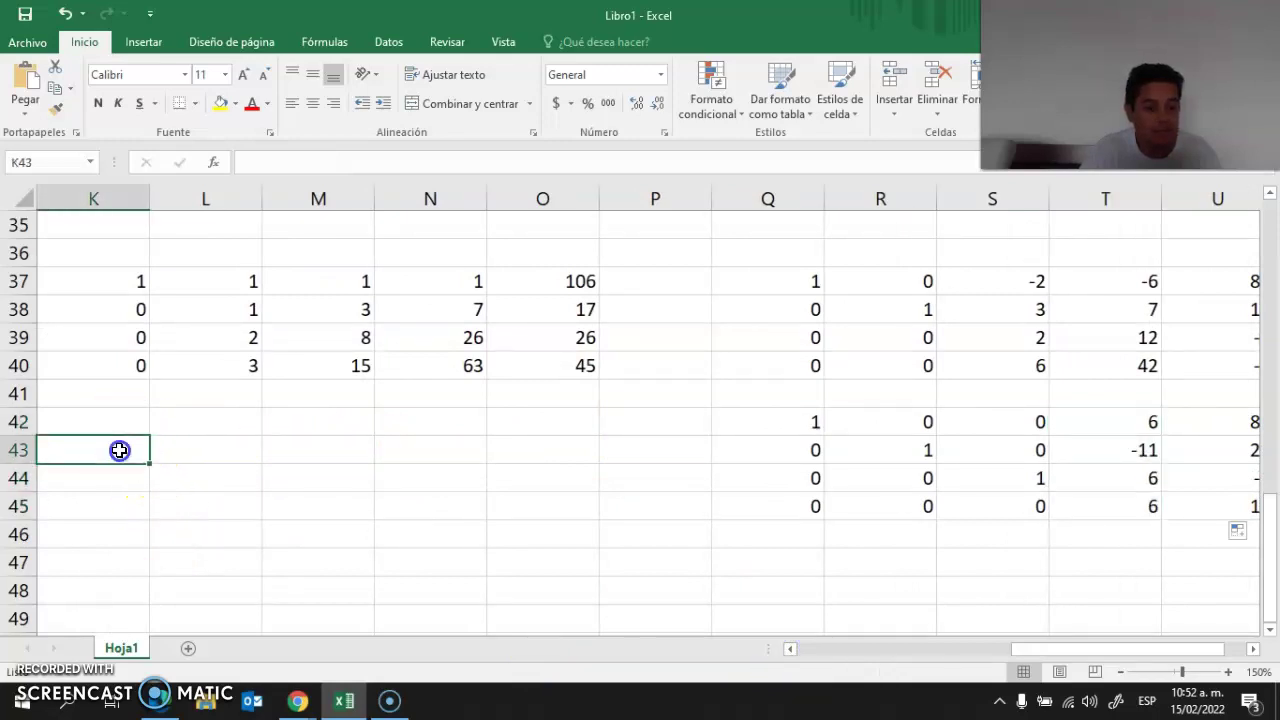
click(119, 468)
click(113, 498)
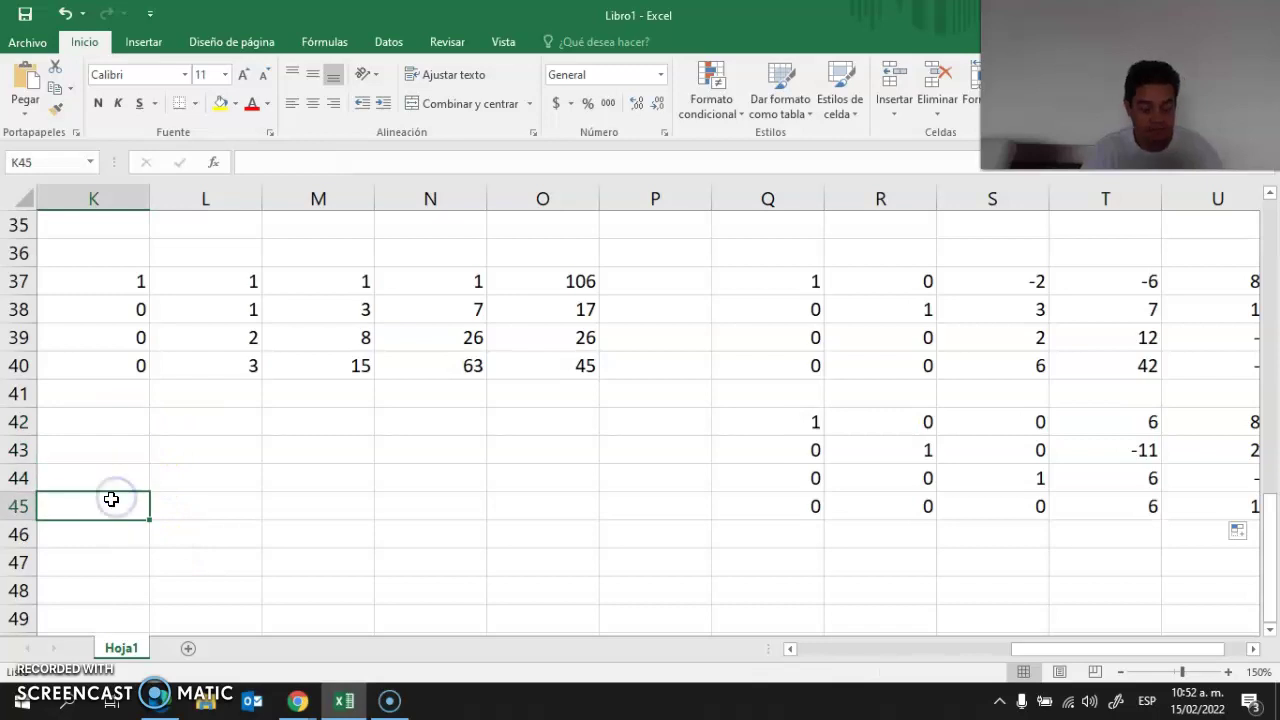
text(=)
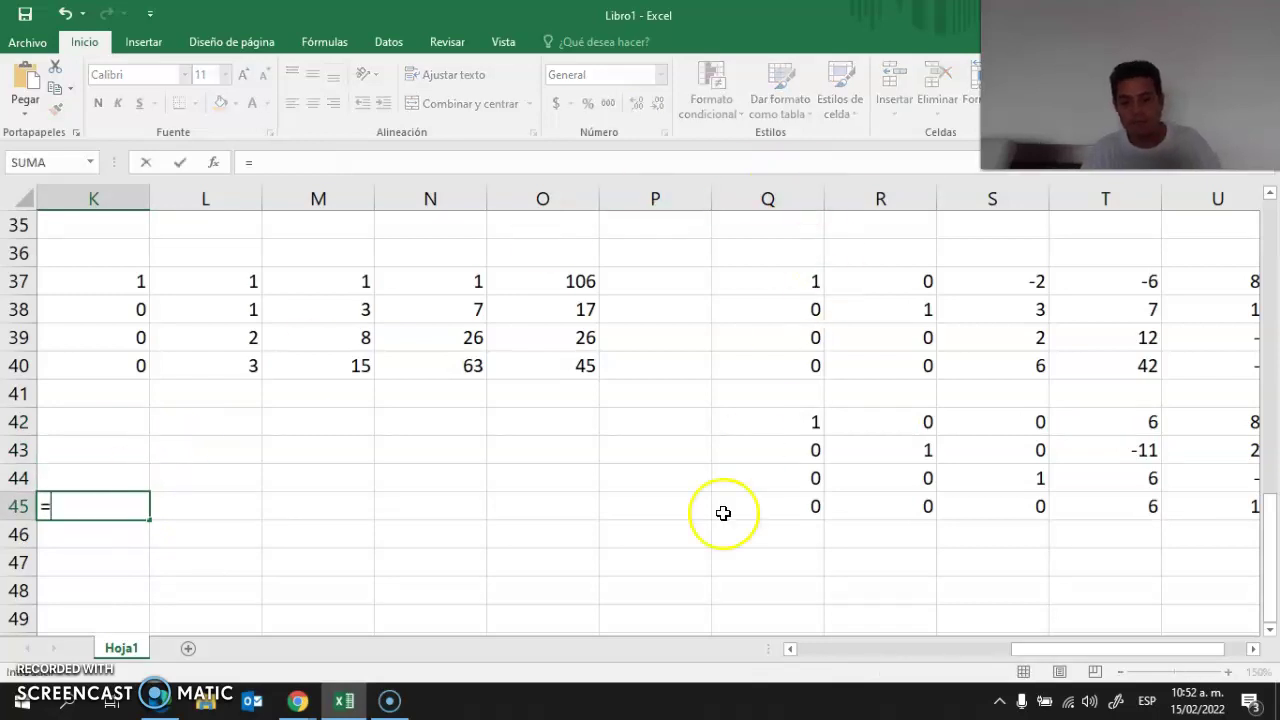
click(757, 509)
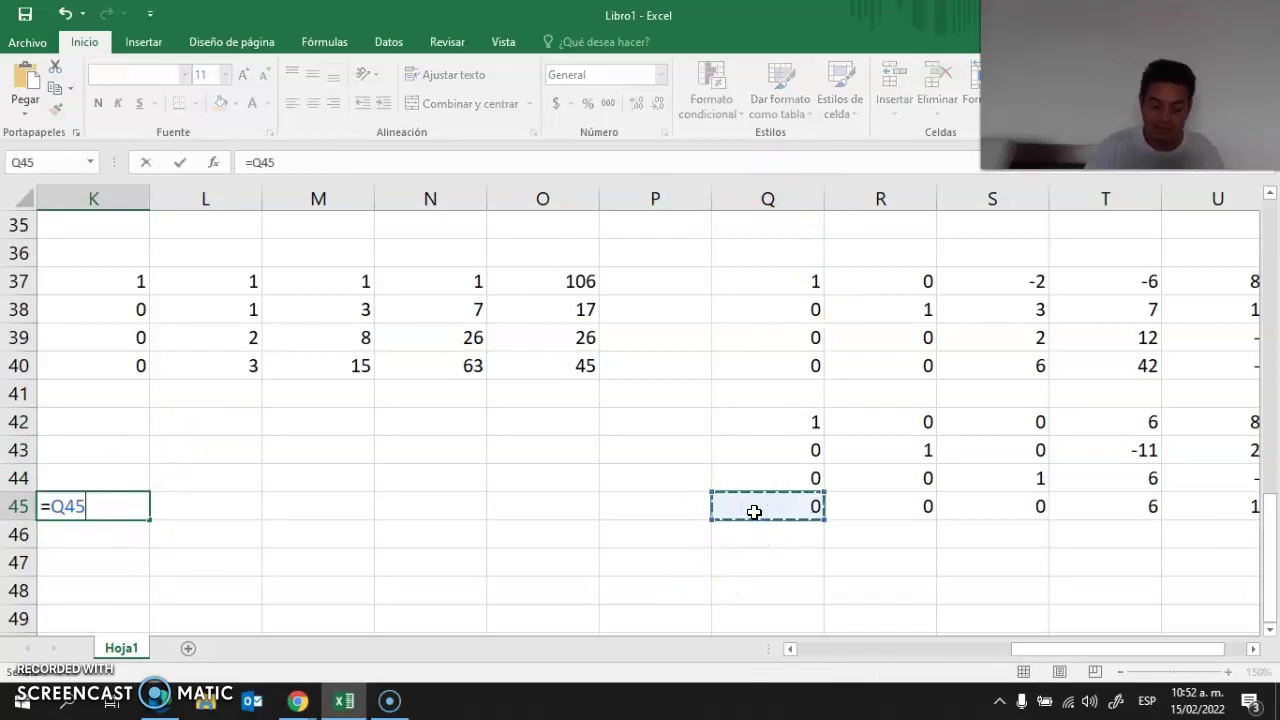
text(7)
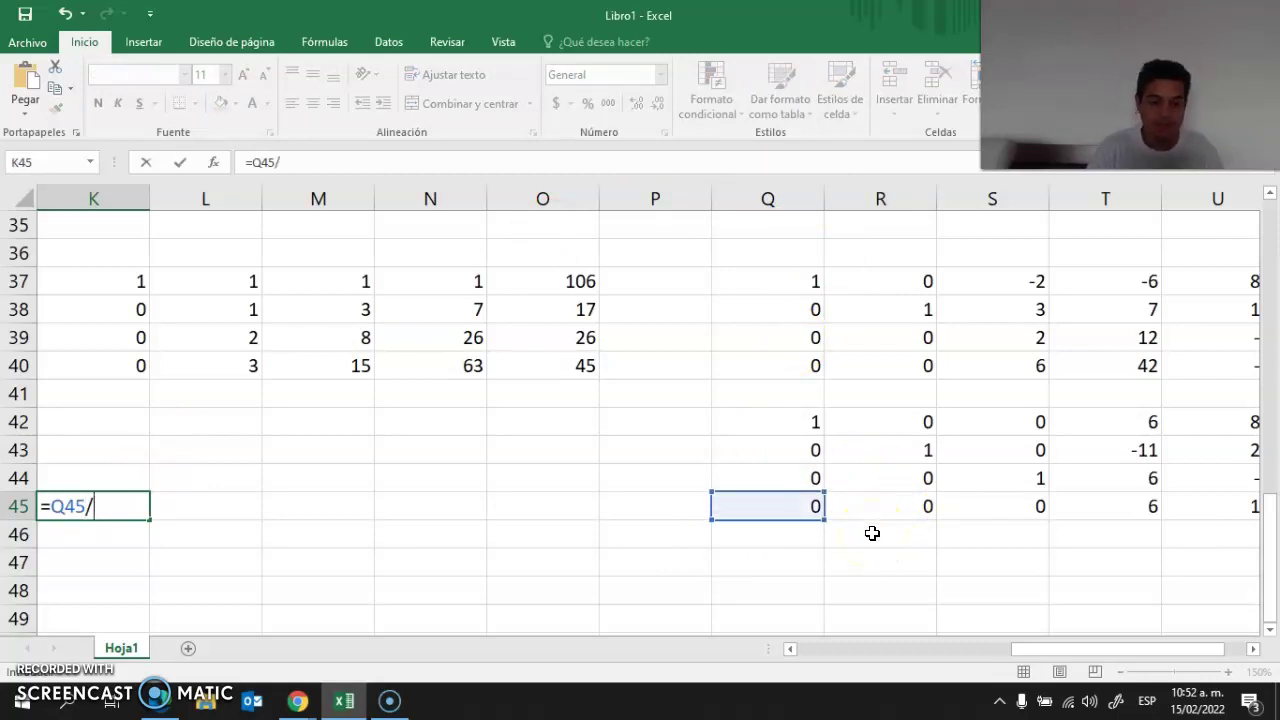
click(1109, 505)
key(F4)
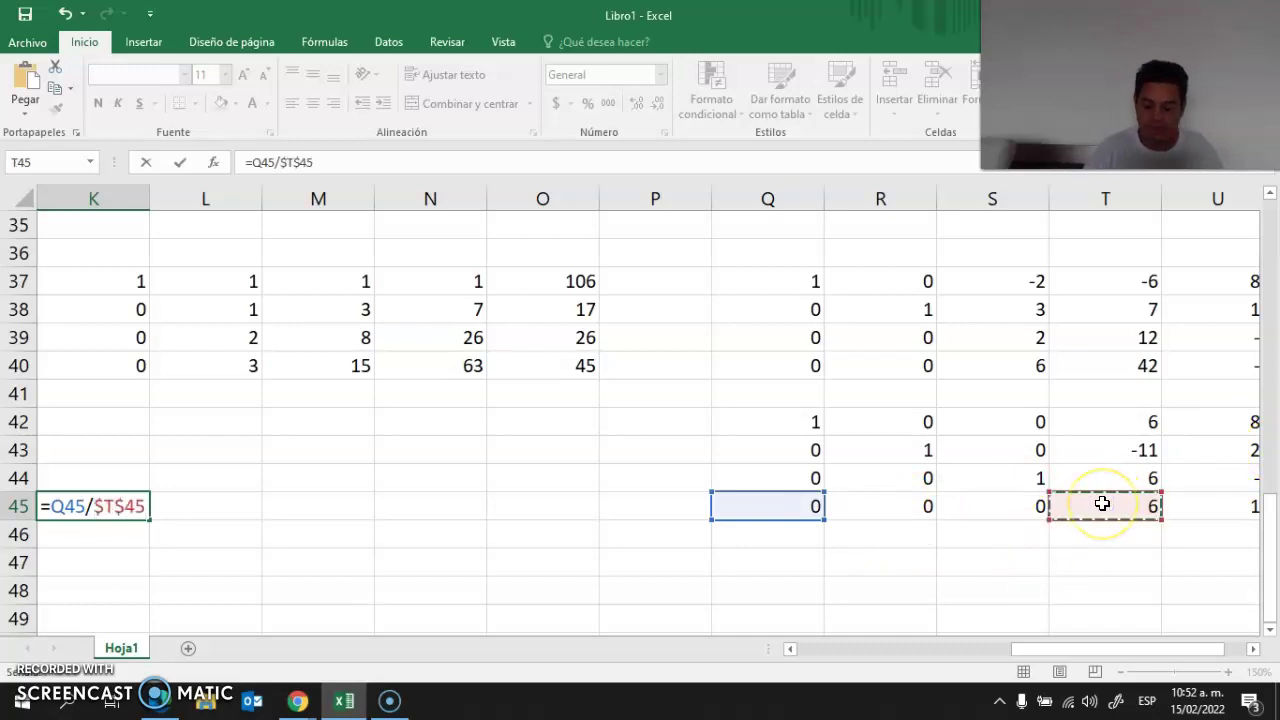
key(Return)
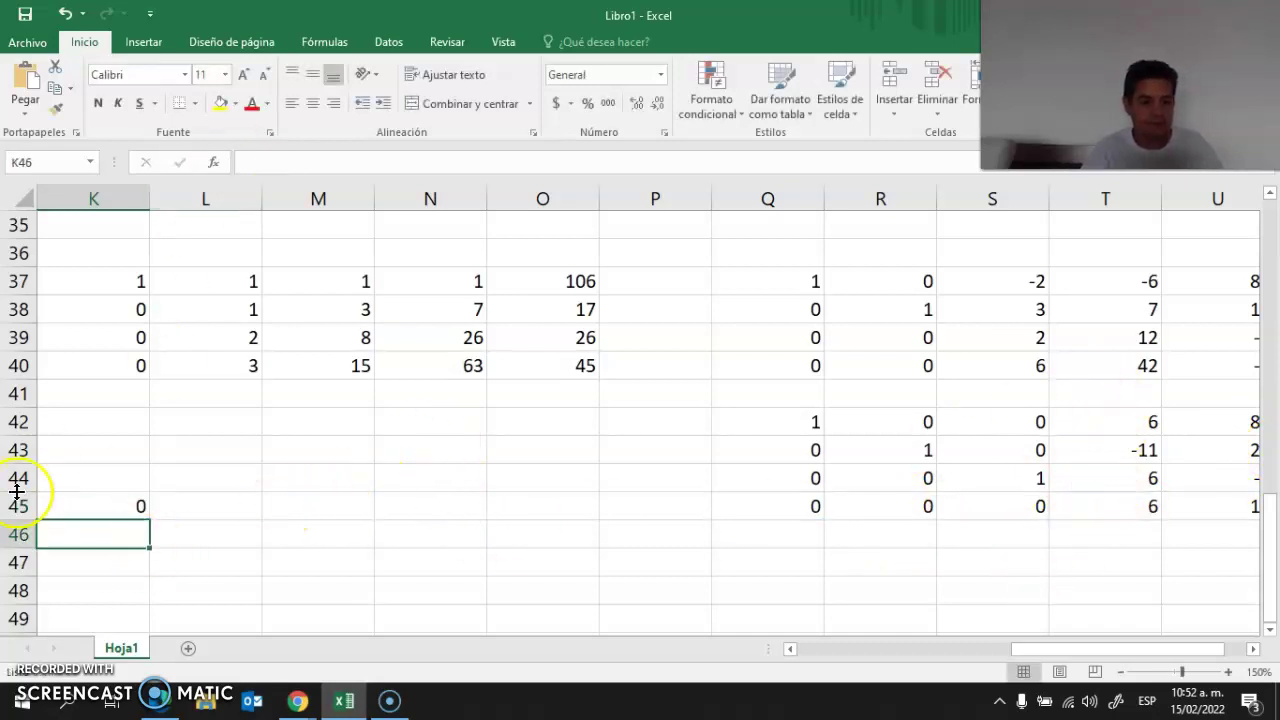
Step: Enter the formula =Q42-$Q$42*K45 in K42 for the first row of the fifth matrix
click(97, 417)
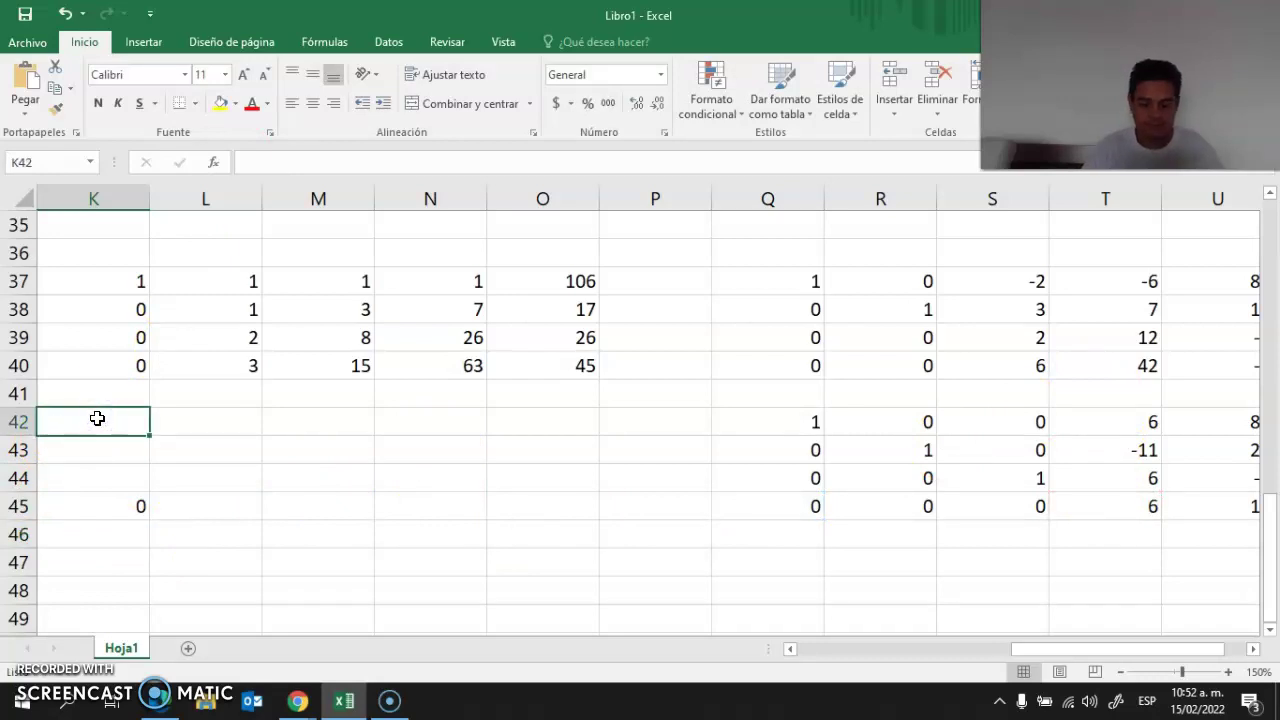
text(=)
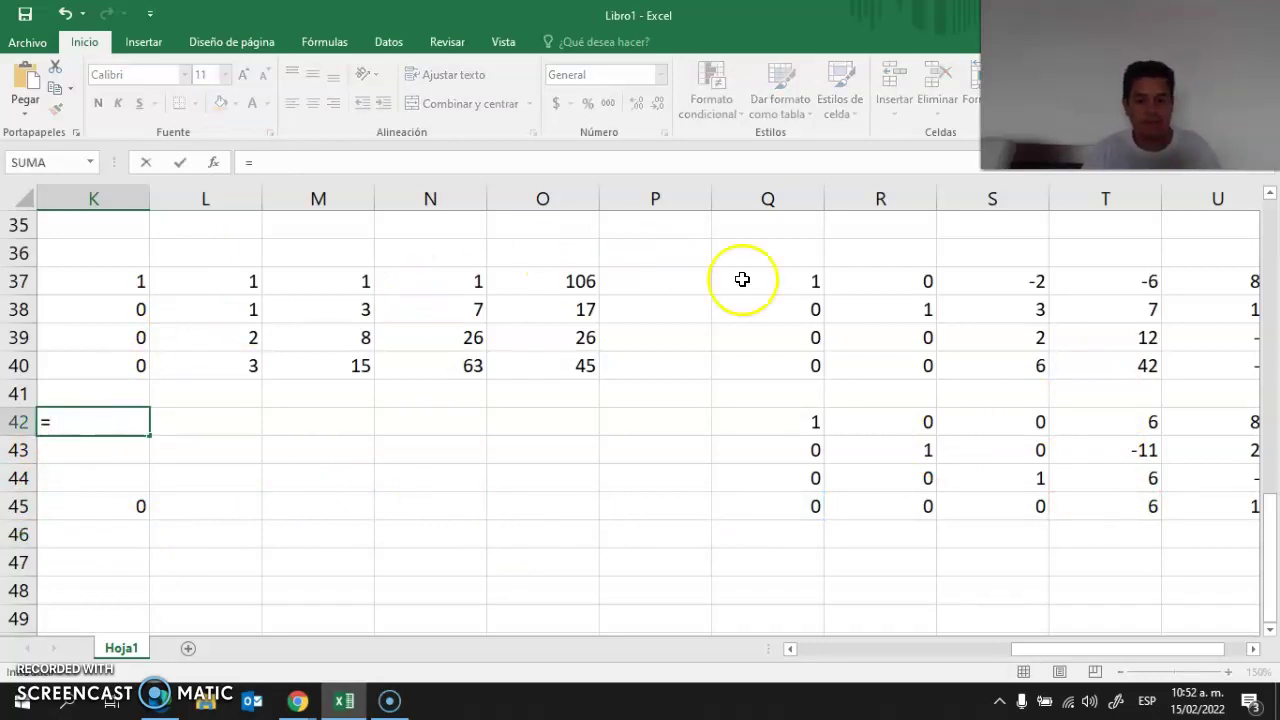
click(781, 425)
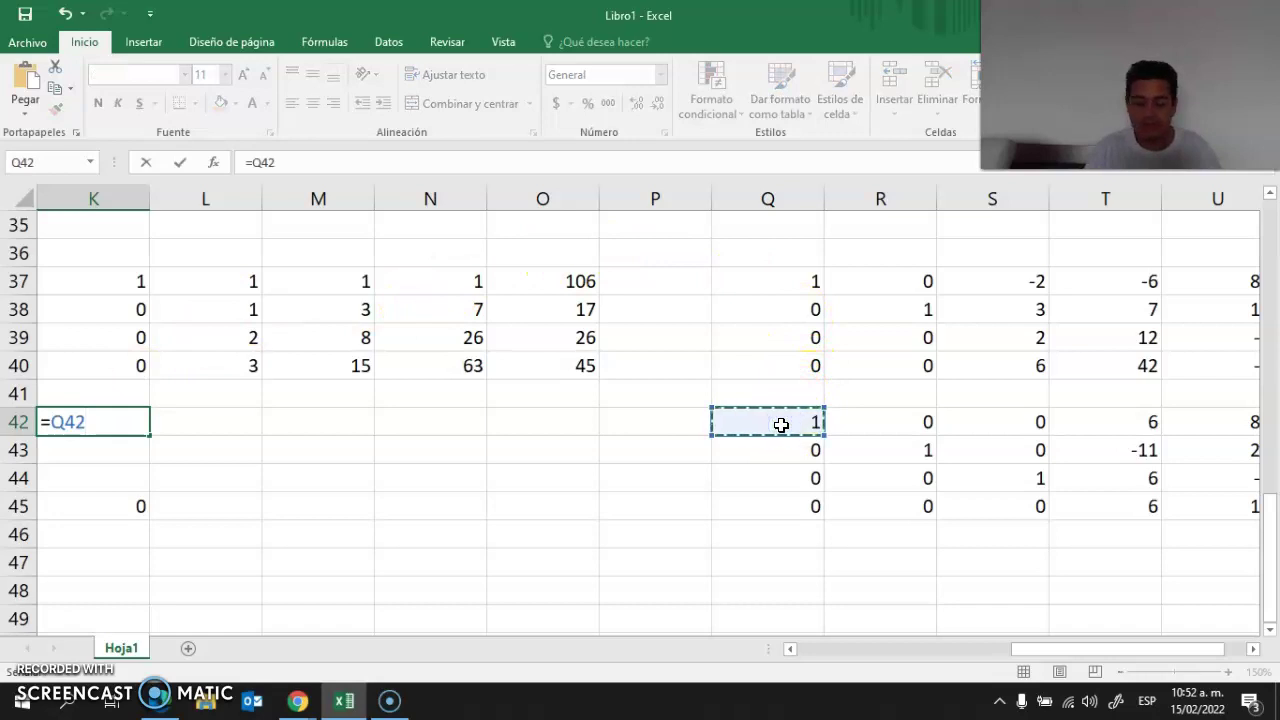
text(-)
click(749, 427)
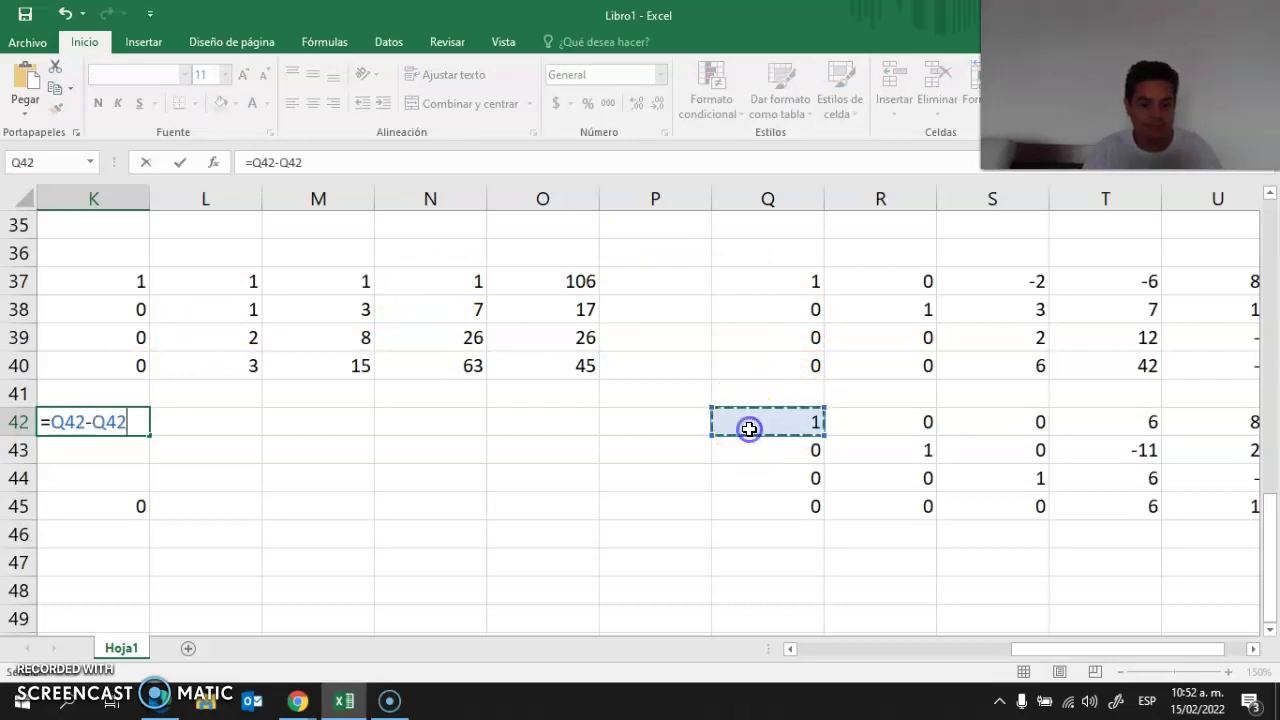
text(*)
click(110, 506)
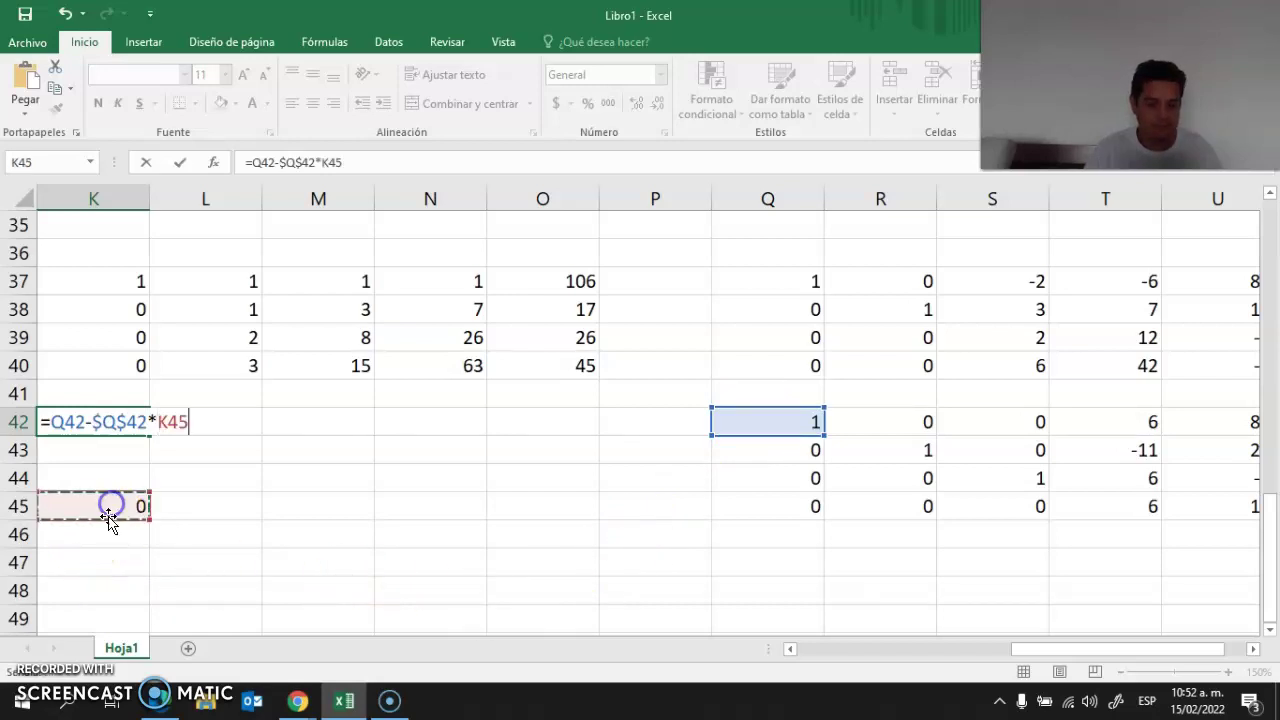
key(Return)
Step: Enter the elimination formula =Q43-$T$43*K45 in K43 for the second row of the fifth matrix
text(=)
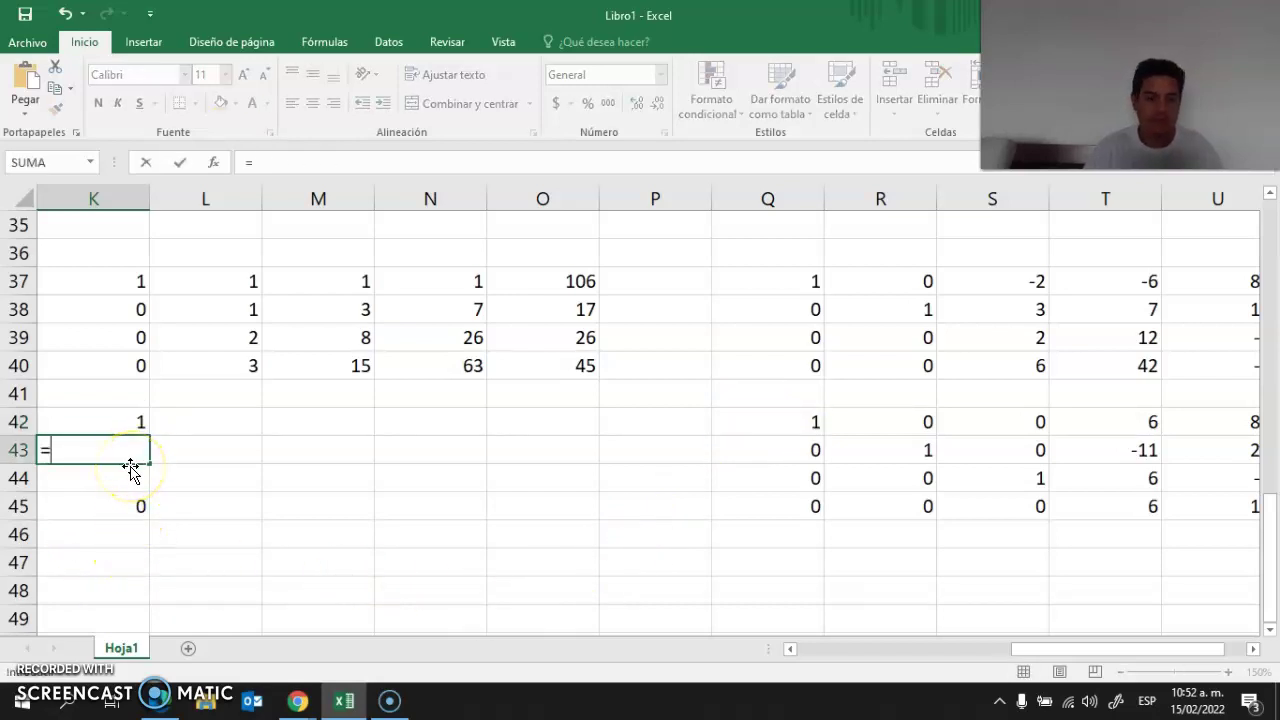
click(752, 448)
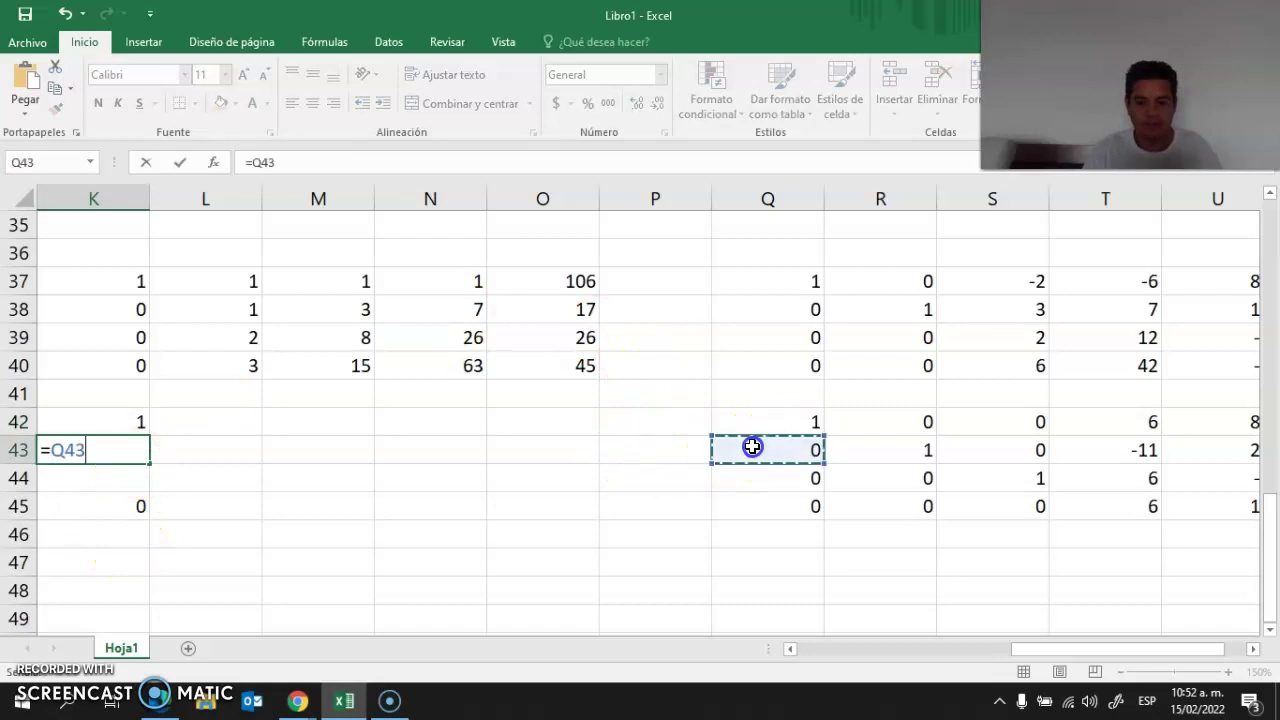
text(-)
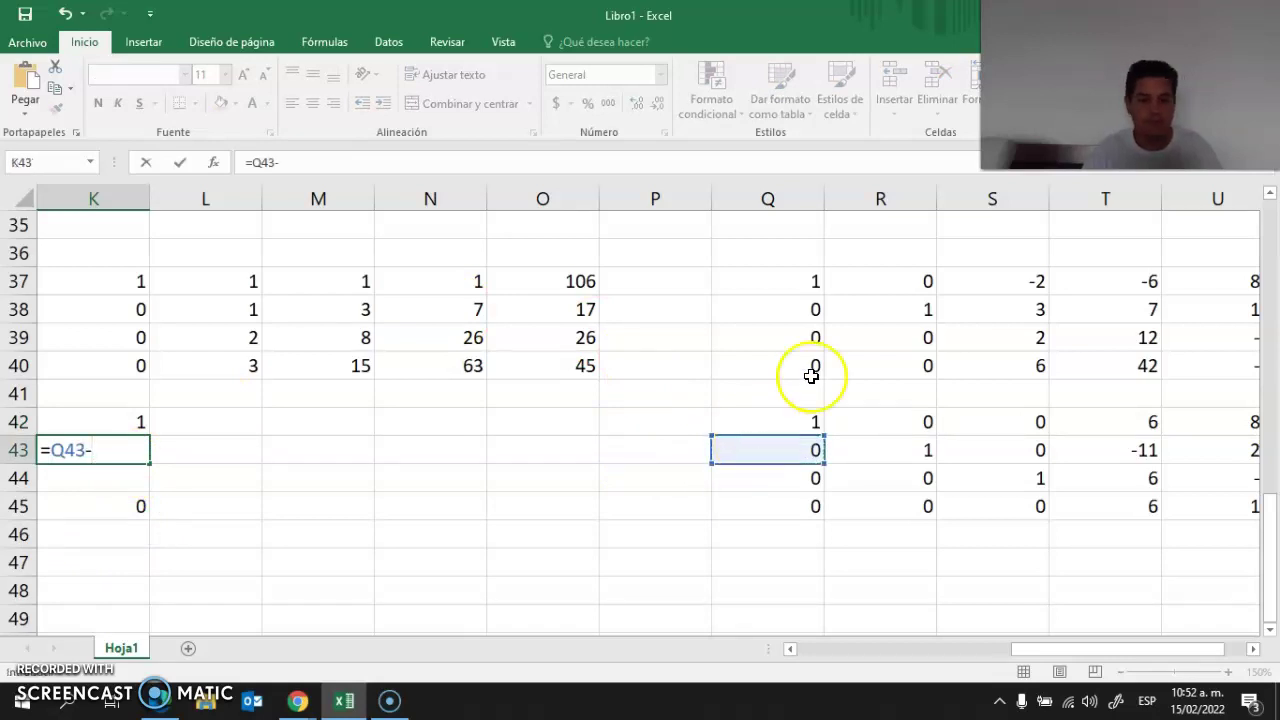
click(1108, 442)
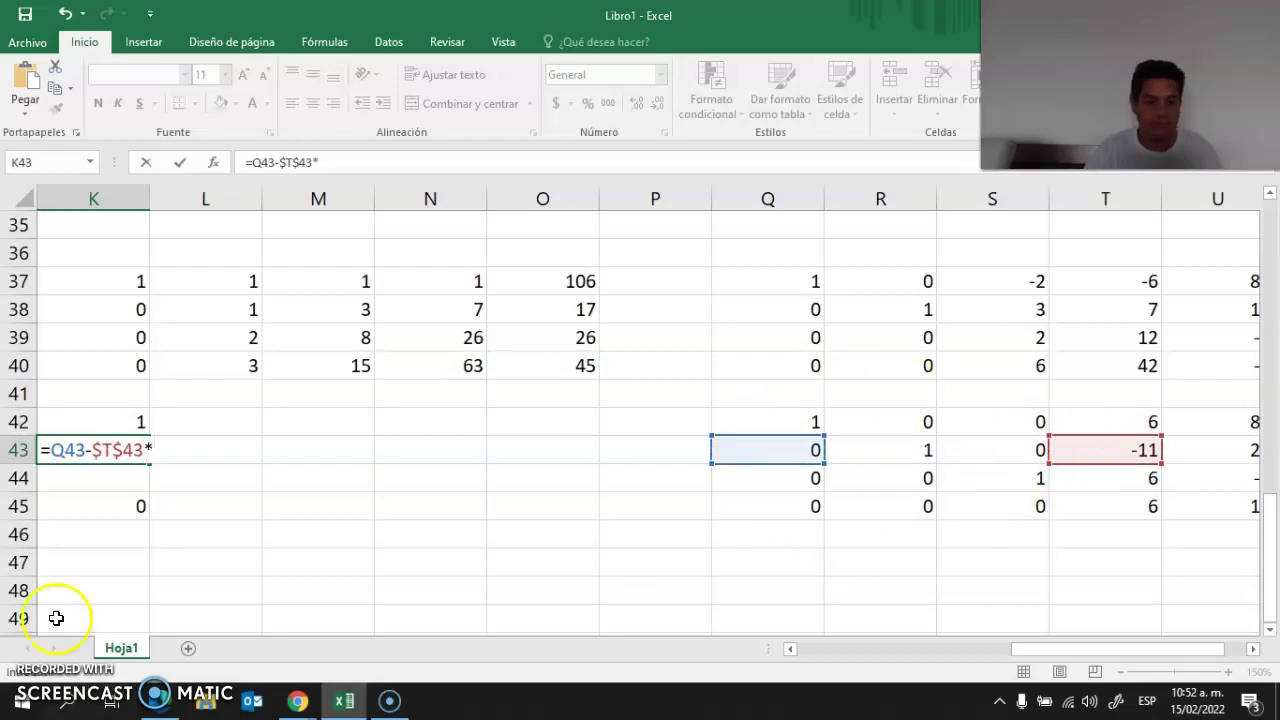
click(86, 500)
key(Return)
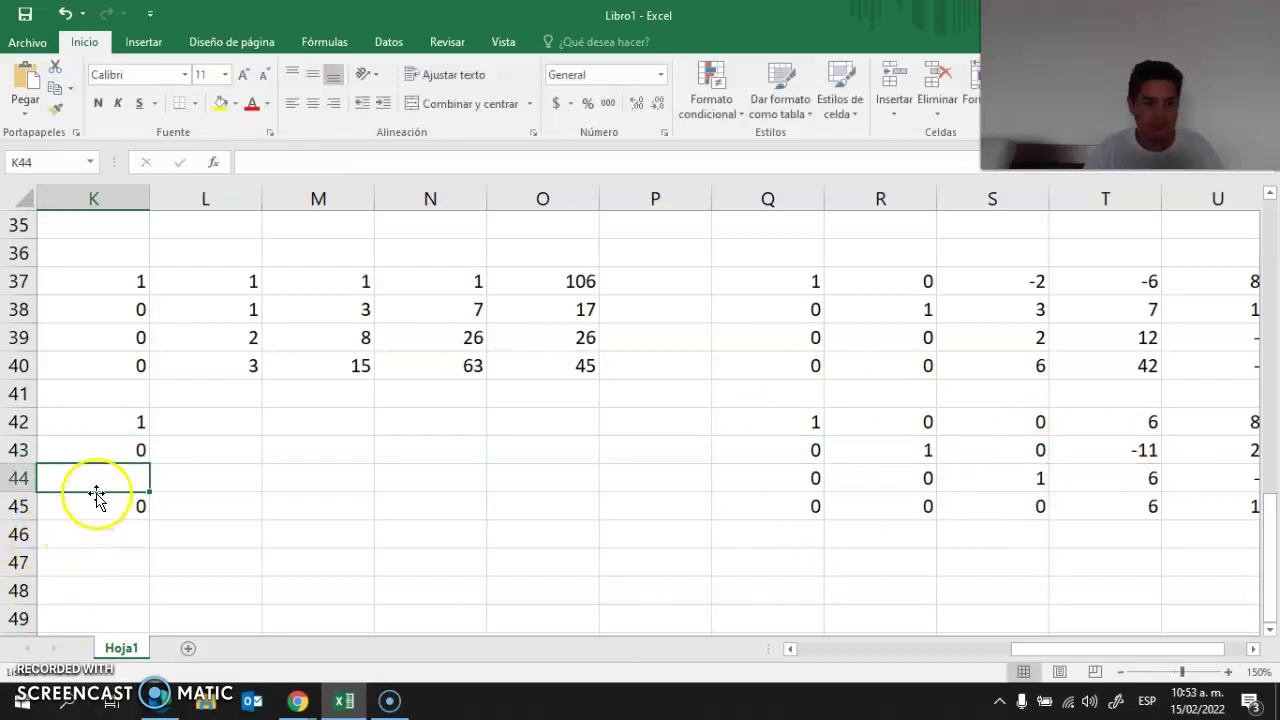
Step: Enter the elimination formula =Q44-$T$44*K45 in K44 for the third row of the fifth matrix
text(=)
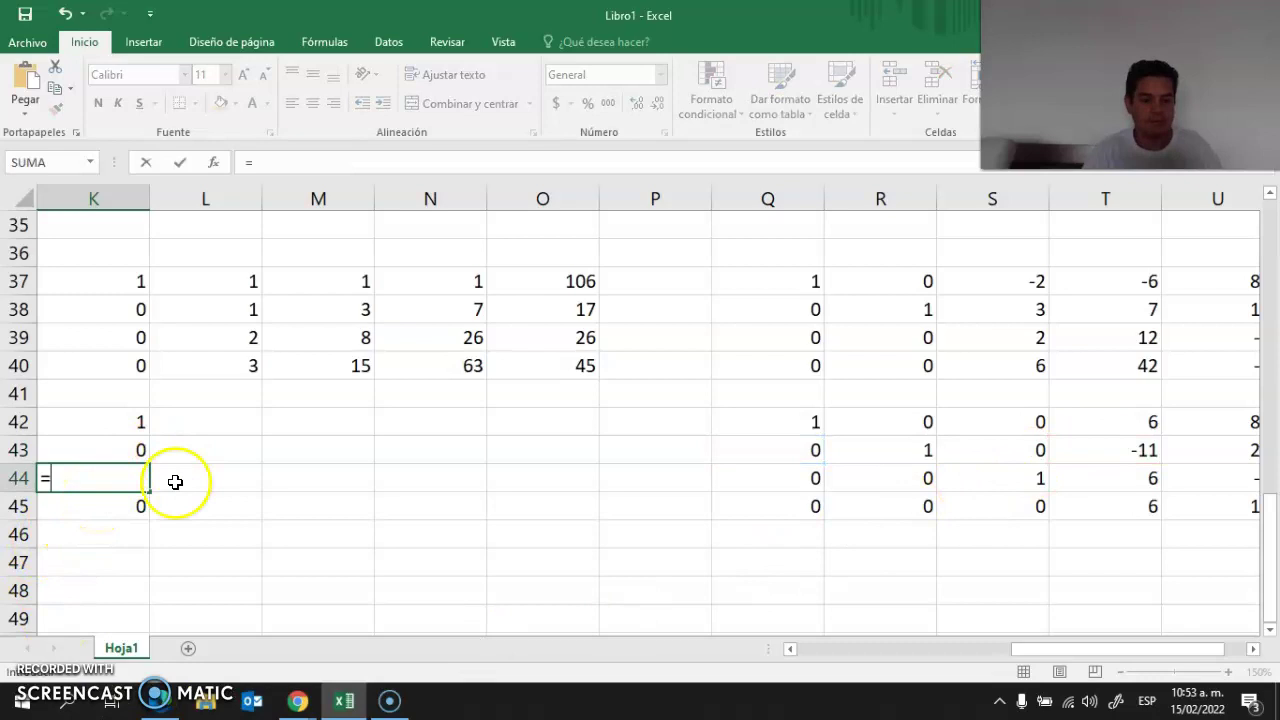
click(770, 475)
text(-)
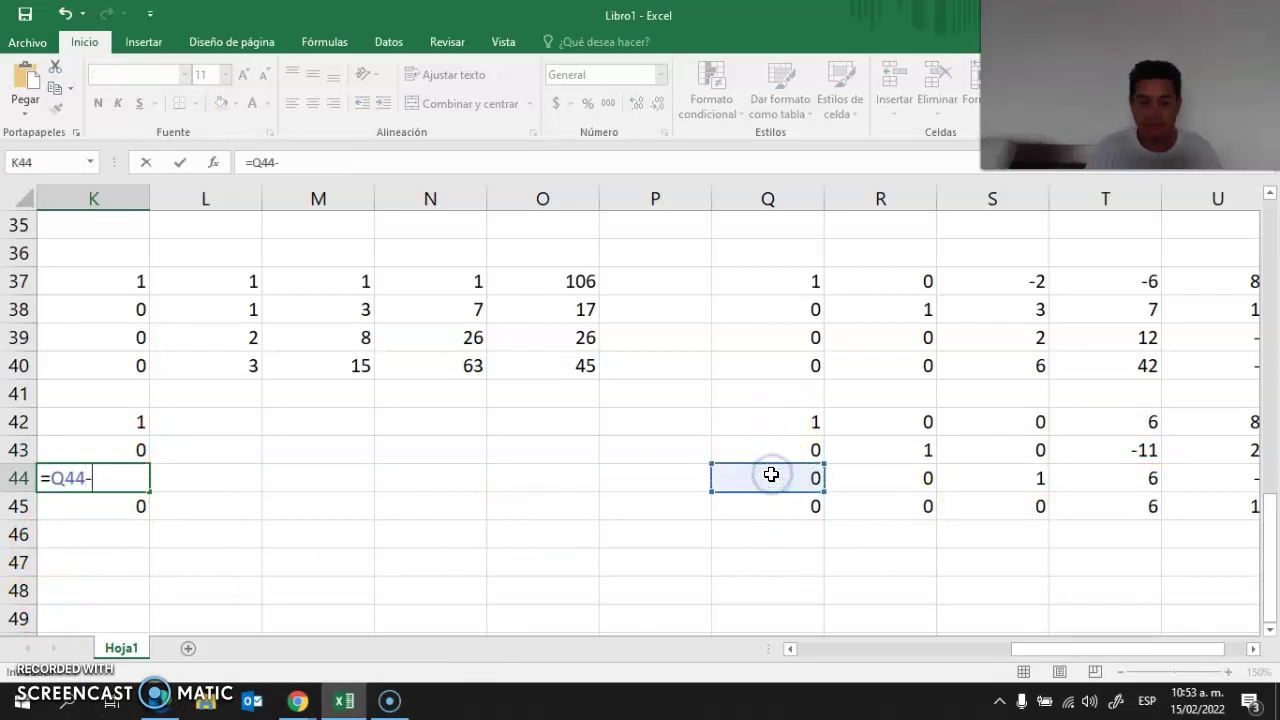
click(1129, 476)
key(F4)
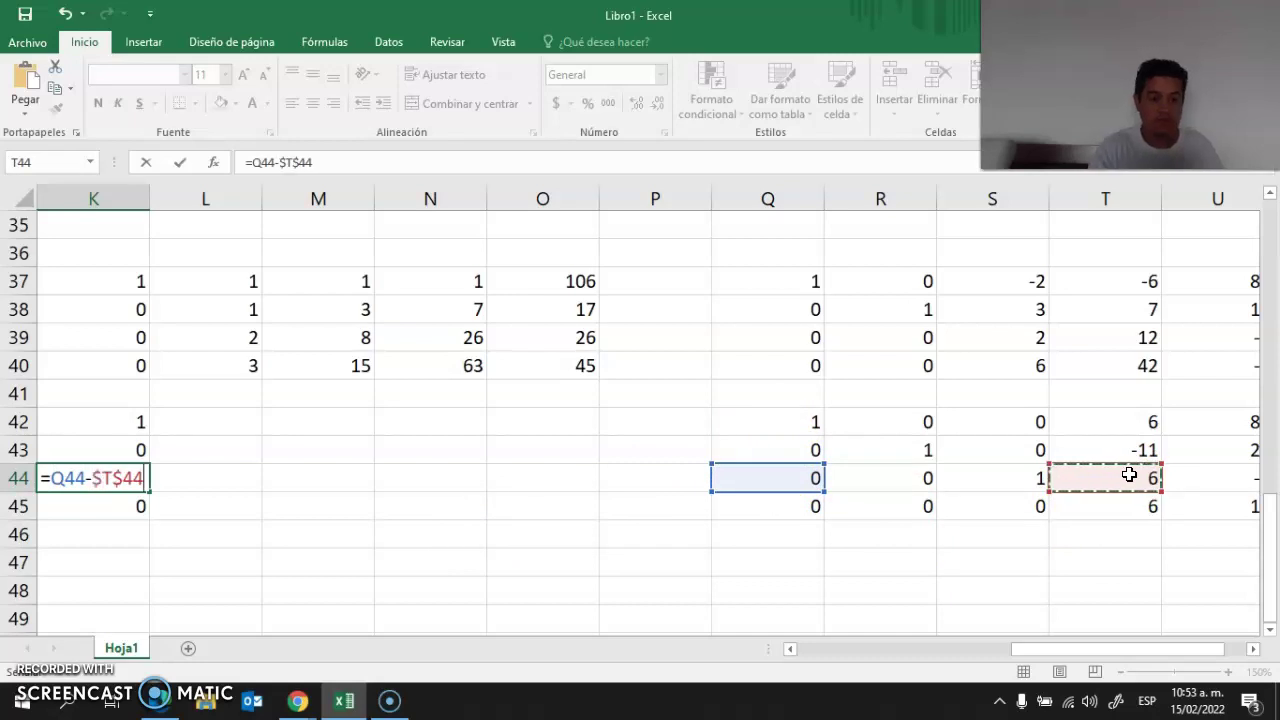
text(*)
click(80, 508)
key(Return)
Step: Fill the formulas of K42:K45 across to column O
drag(123, 421, 114, 518)
click(115, 524)
drag(121, 428, 613, 413)
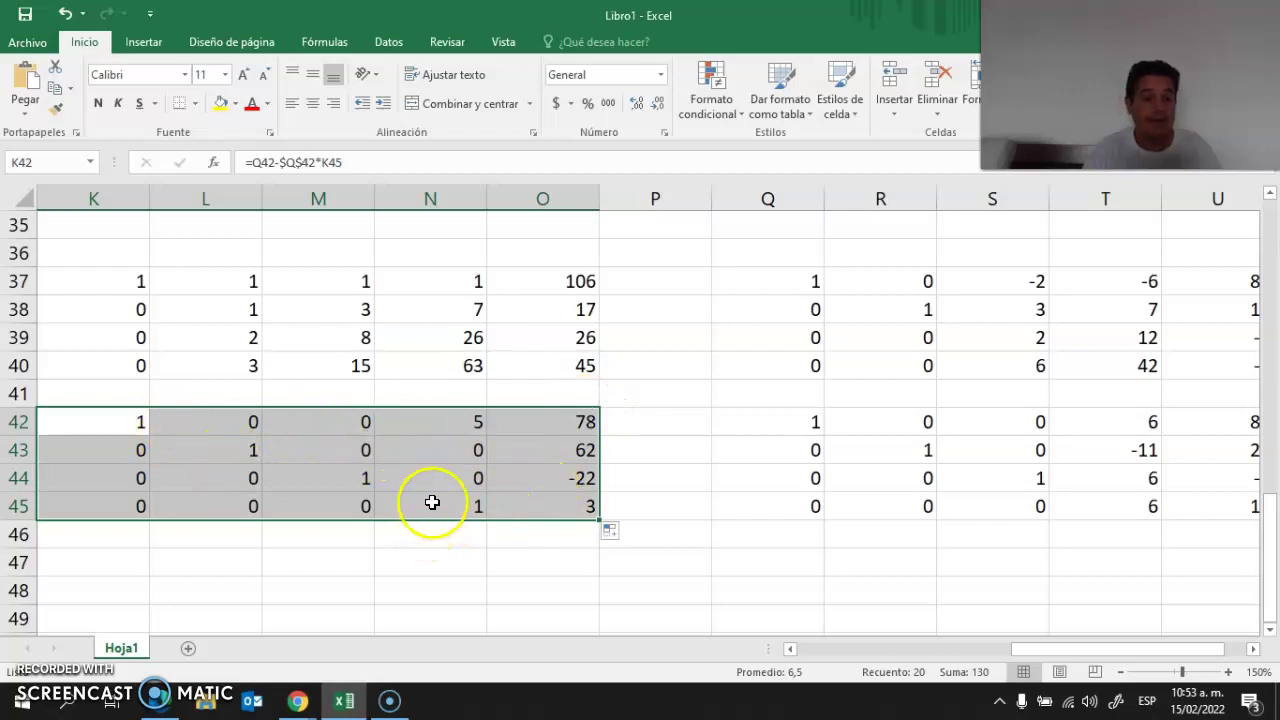
Step: Correct the formula in K42 to =Q42-$T$42*K45, replacing the absolute reference to Q42 with one to T42
click(460, 422)
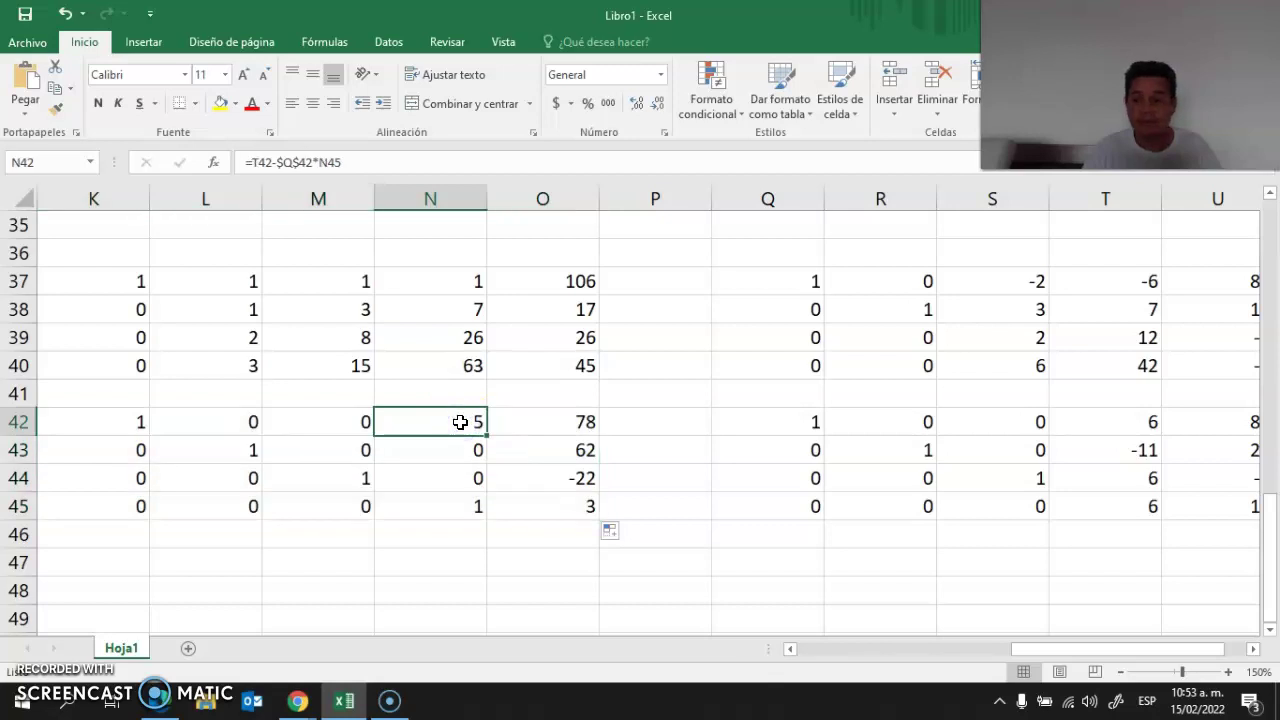
click(116, 440)
click(108, 421)
double_click(110, 421)
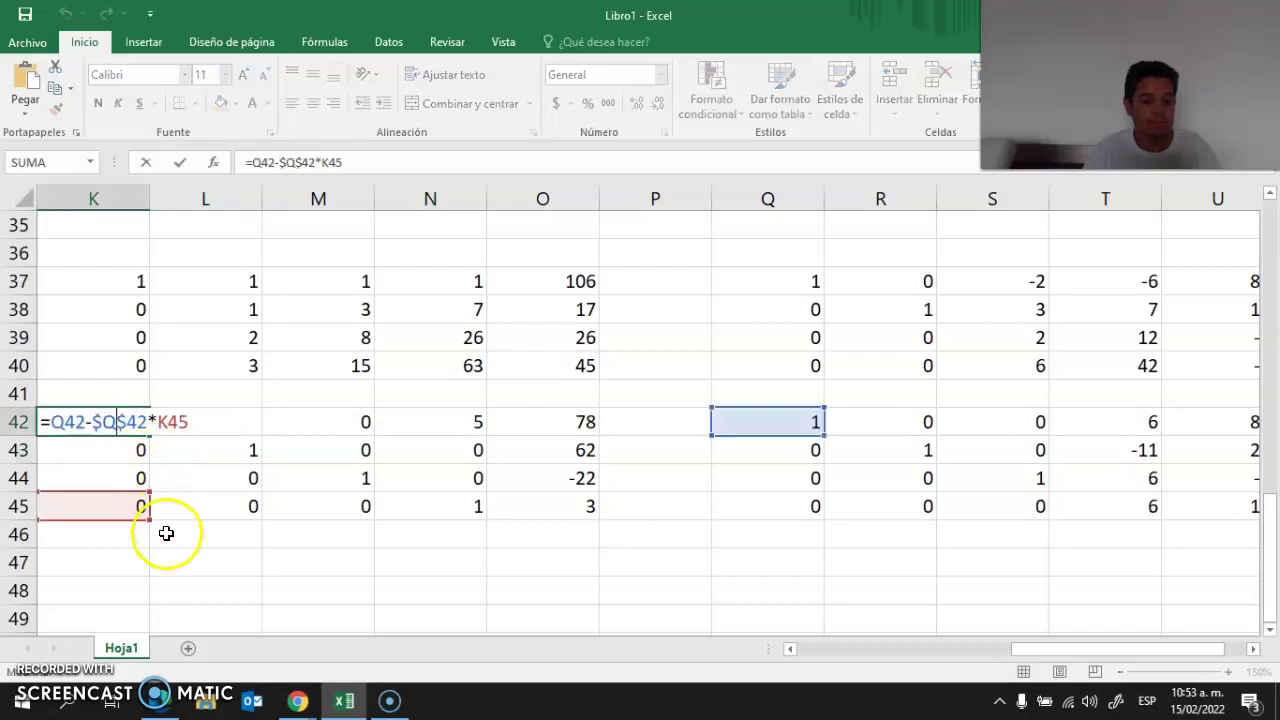
click(110, 428)
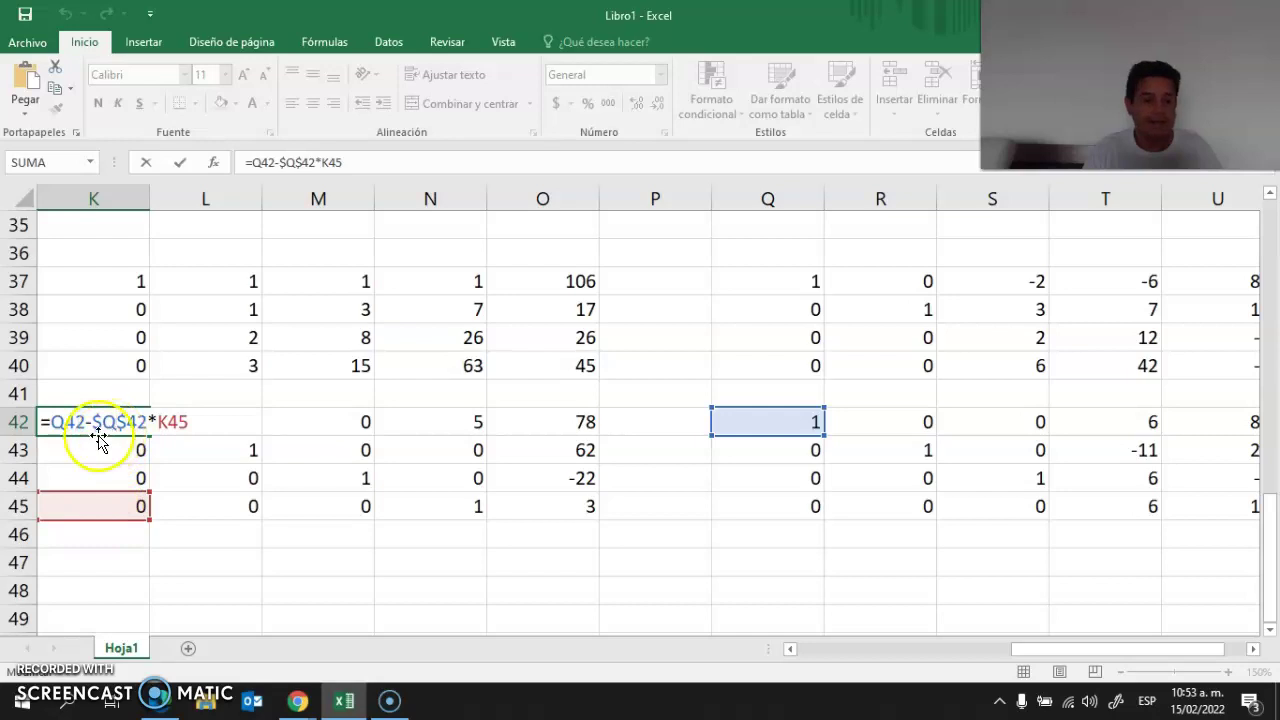
click(95, 420)
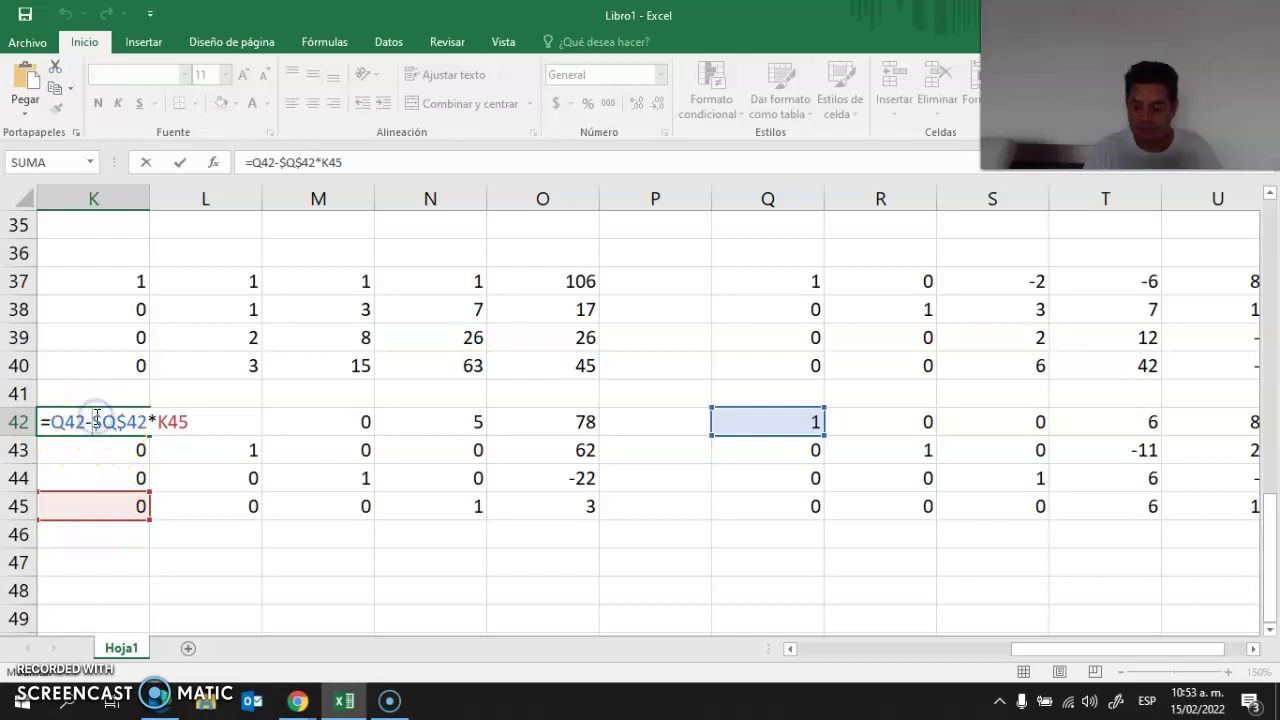
click(97, 420)
key(Delete)
key(Delete)
key(Delete)
key(Delete)
key(Delete)
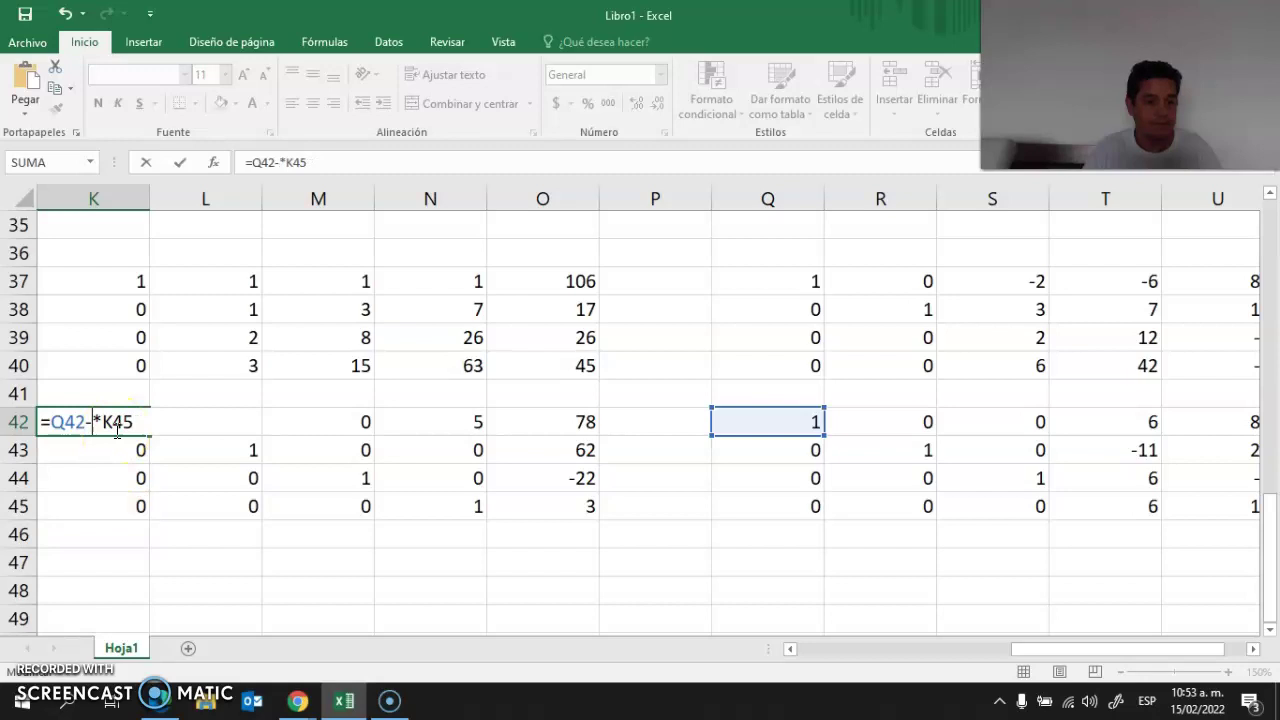
click(1095, 421)
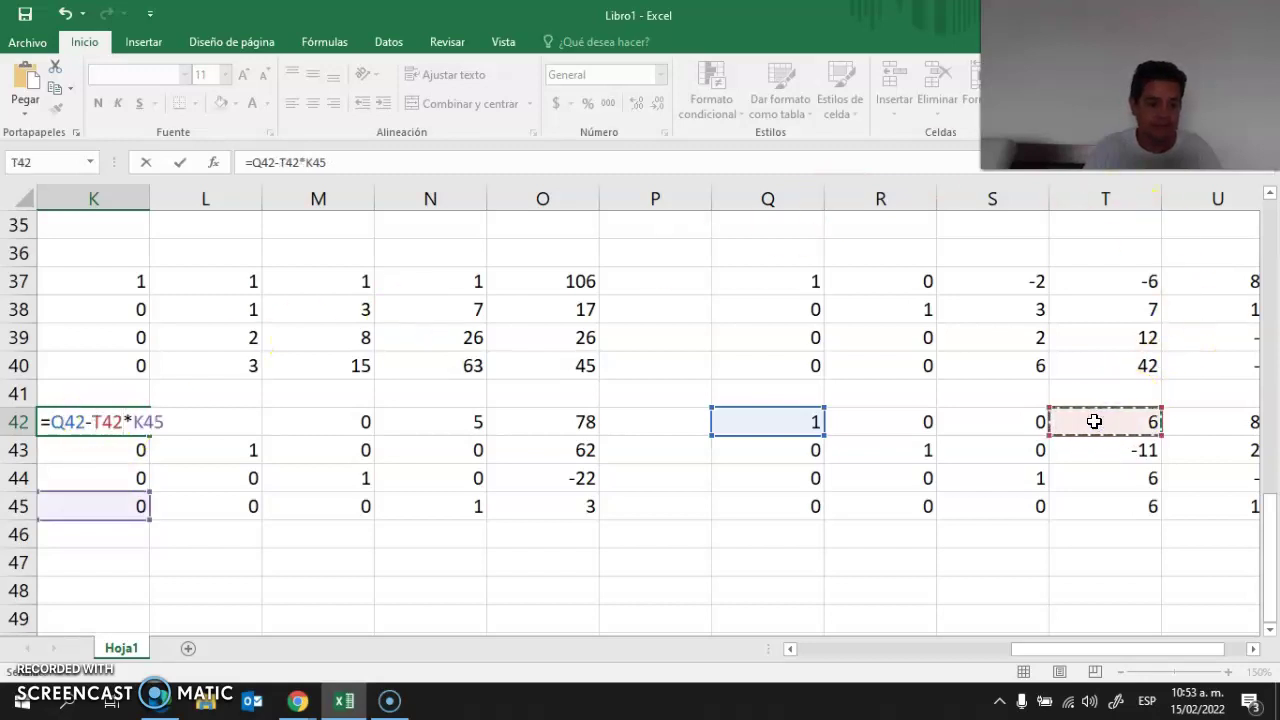
key(F4)
key(Return)
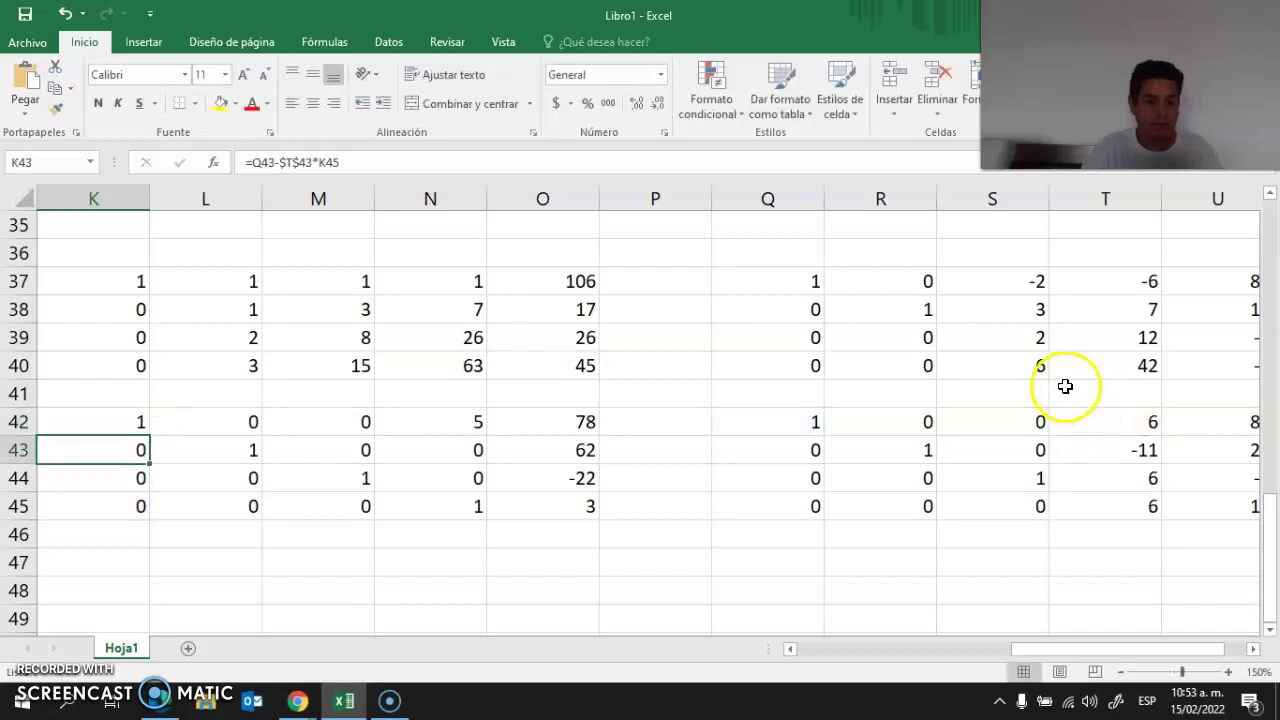
Step: Fill the corrected formula of K42 across row 42 to column O and check the resulting cells N42 and O42
click(140, 422)
drag(149, 437, 567, 454)
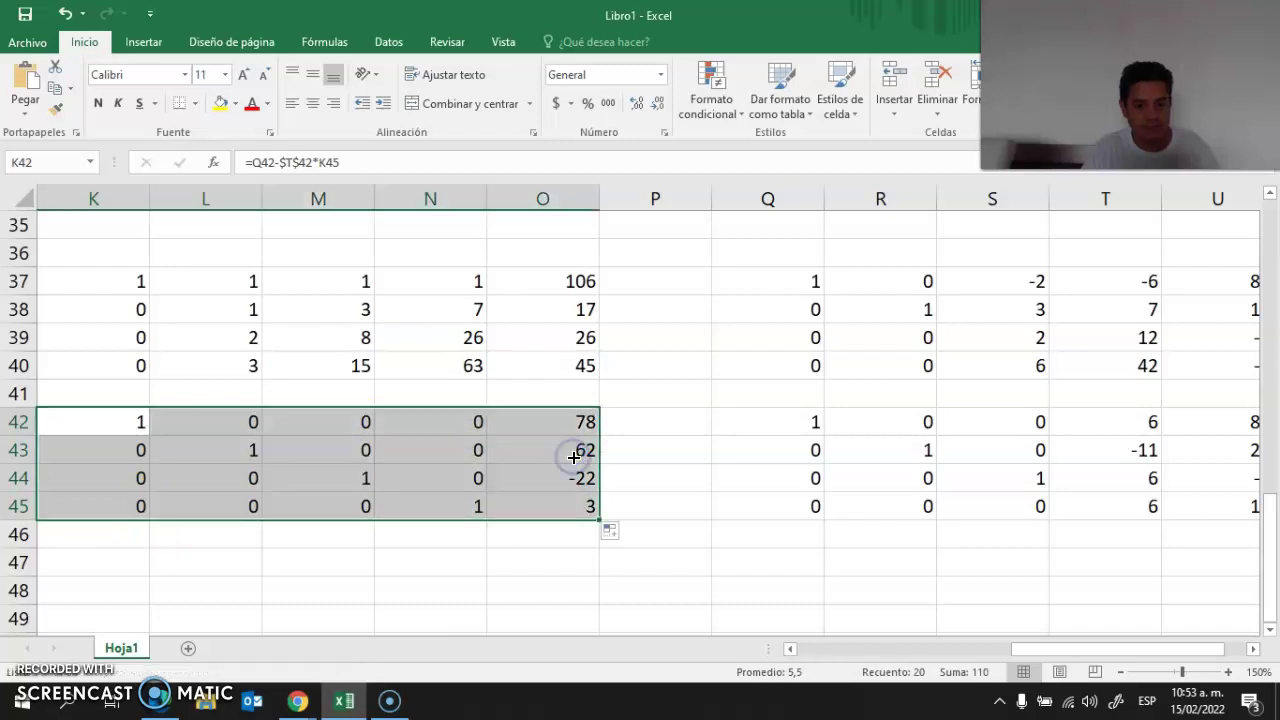
click(453, 426)
click(537, 415)
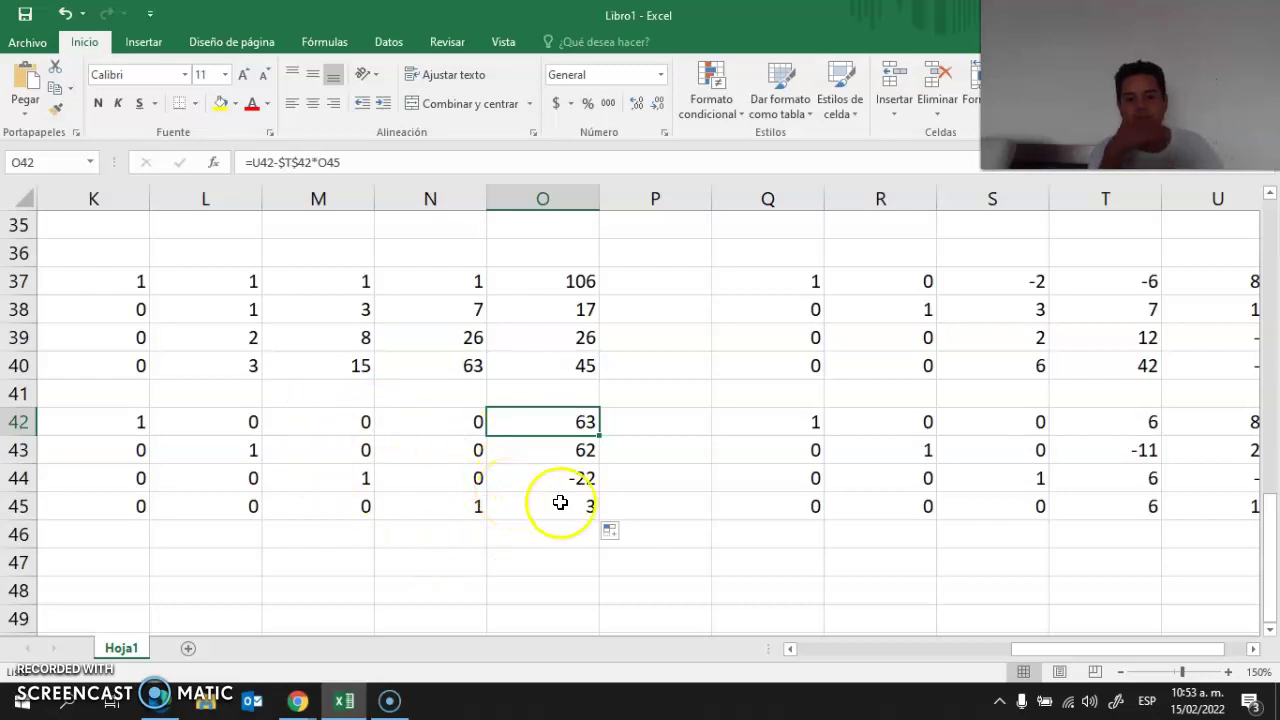
click(794, 648)
drag(795, 648, 795, 648)
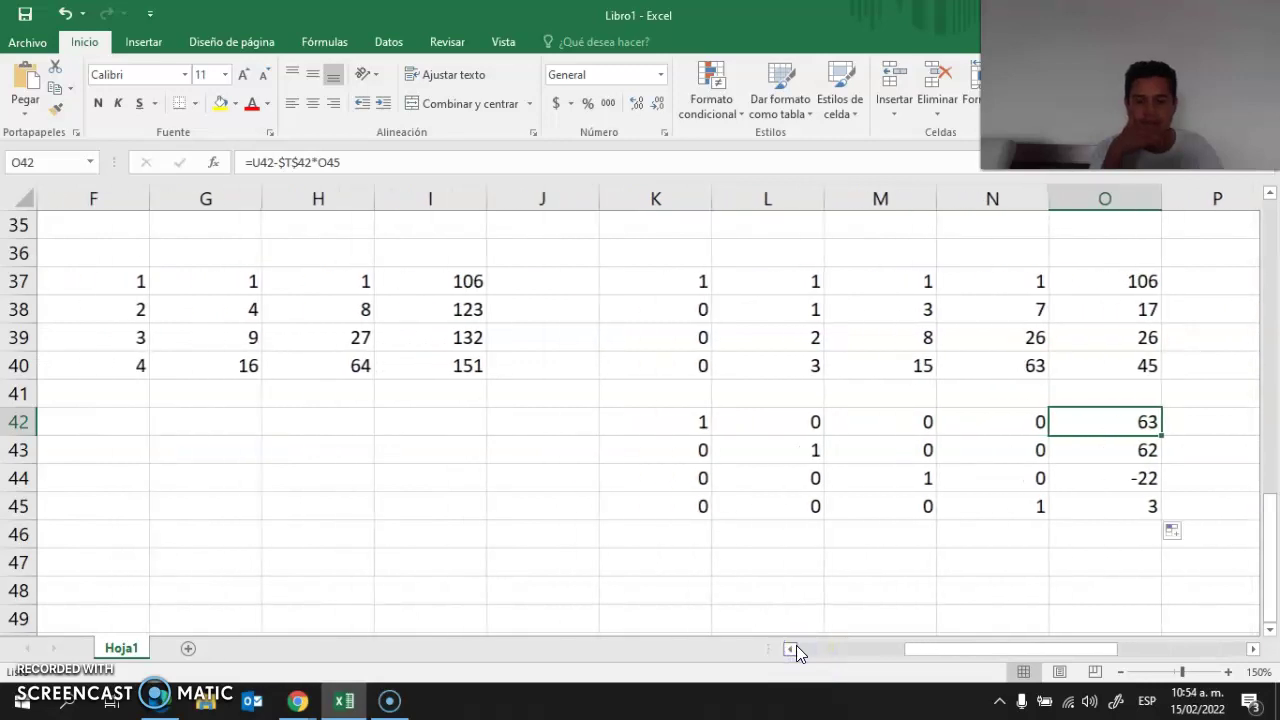
click(795, 648)
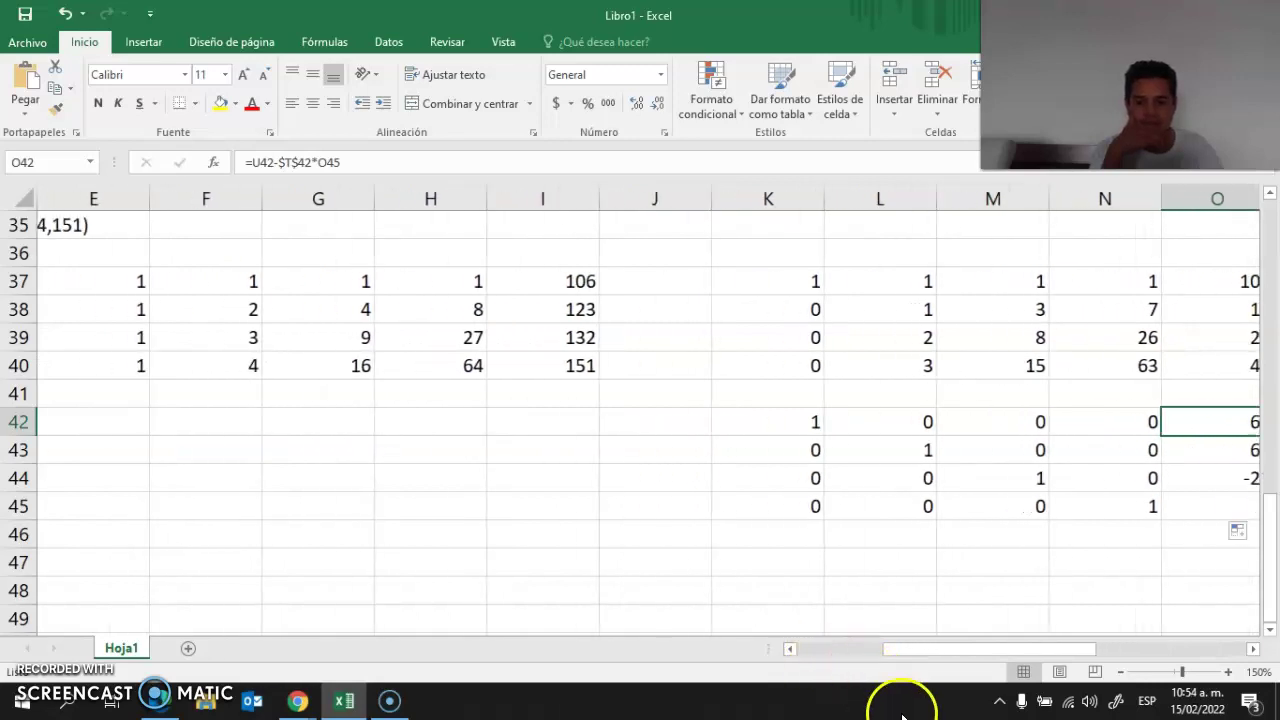
drag(1252, 648, 1188, 655)
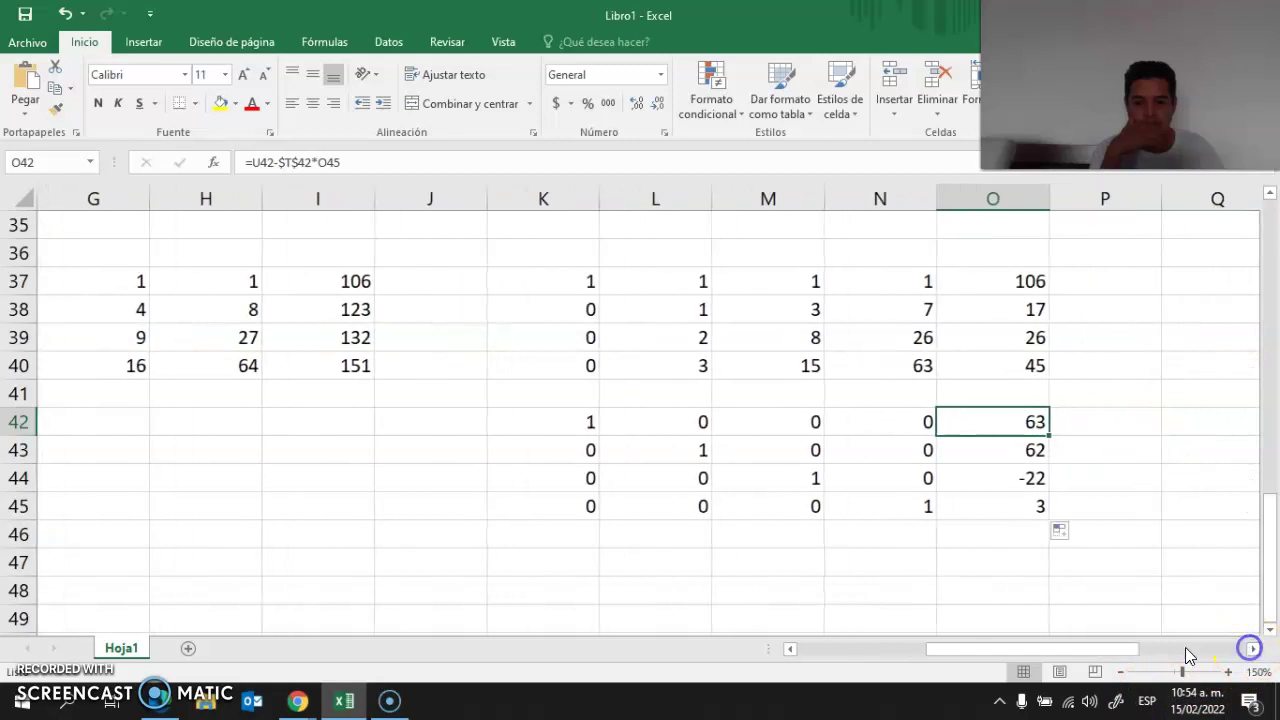
Step: Write the fitted polynomial P(X) = 63+62x+-22x^2+3X^3 as text in K47, below the reduced matrix
click(504, 573)
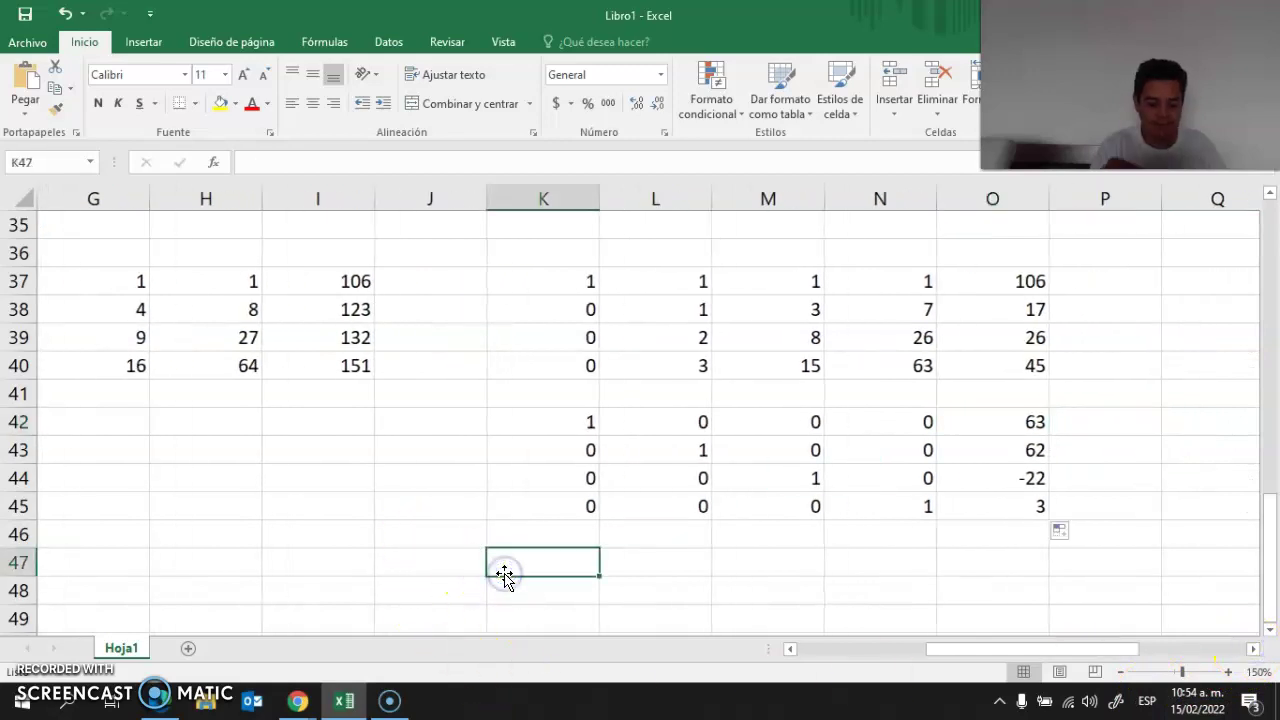
text(P(X) = 63+62x+-22x^2+3X^3)
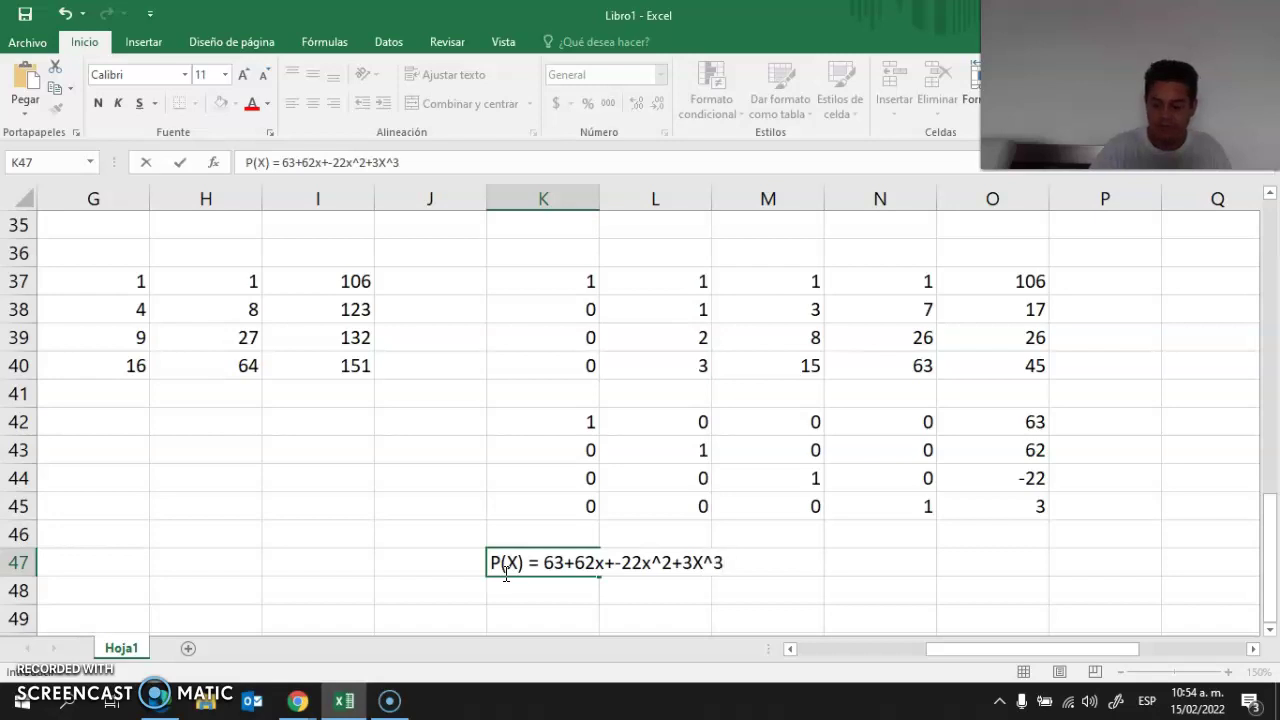
key(Return)
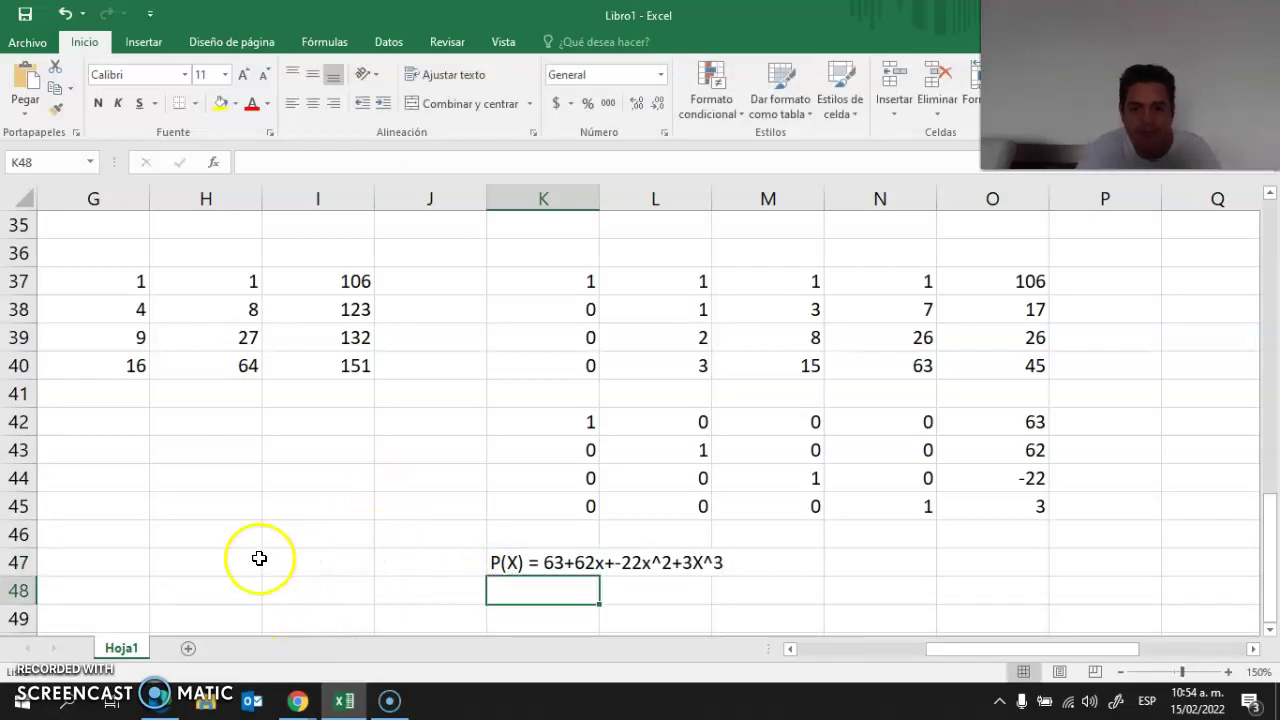
Step: Number the years 1920 to 1950 as 1, 2, 3 and 4 in B27:E27, above the population table
scroll(243, 534, up, 4)
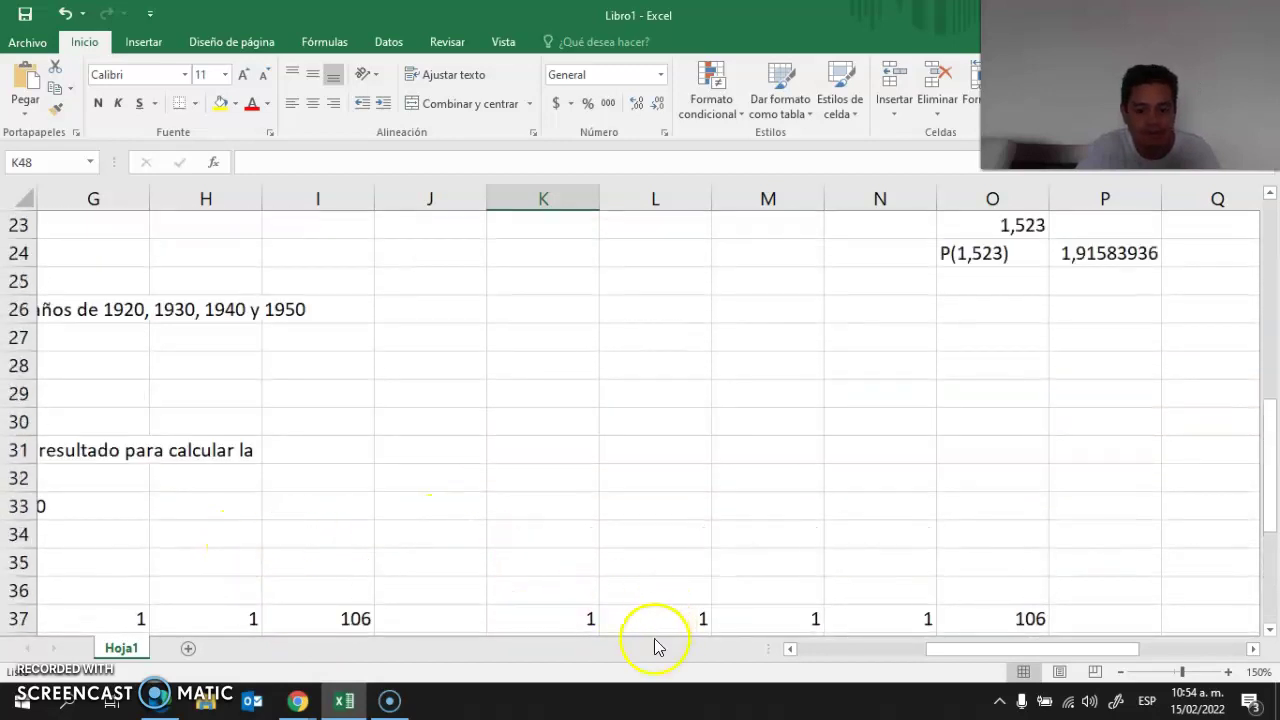
click(791, 649)
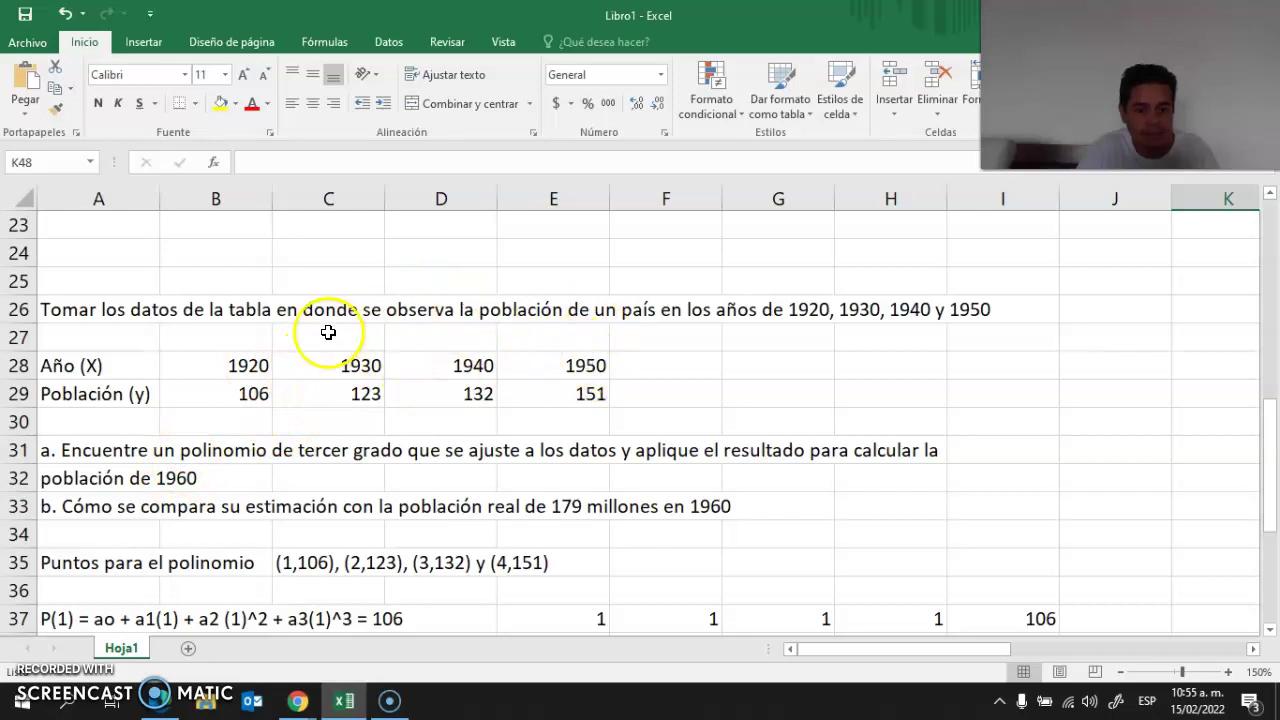
click(242, 344)
text(1)
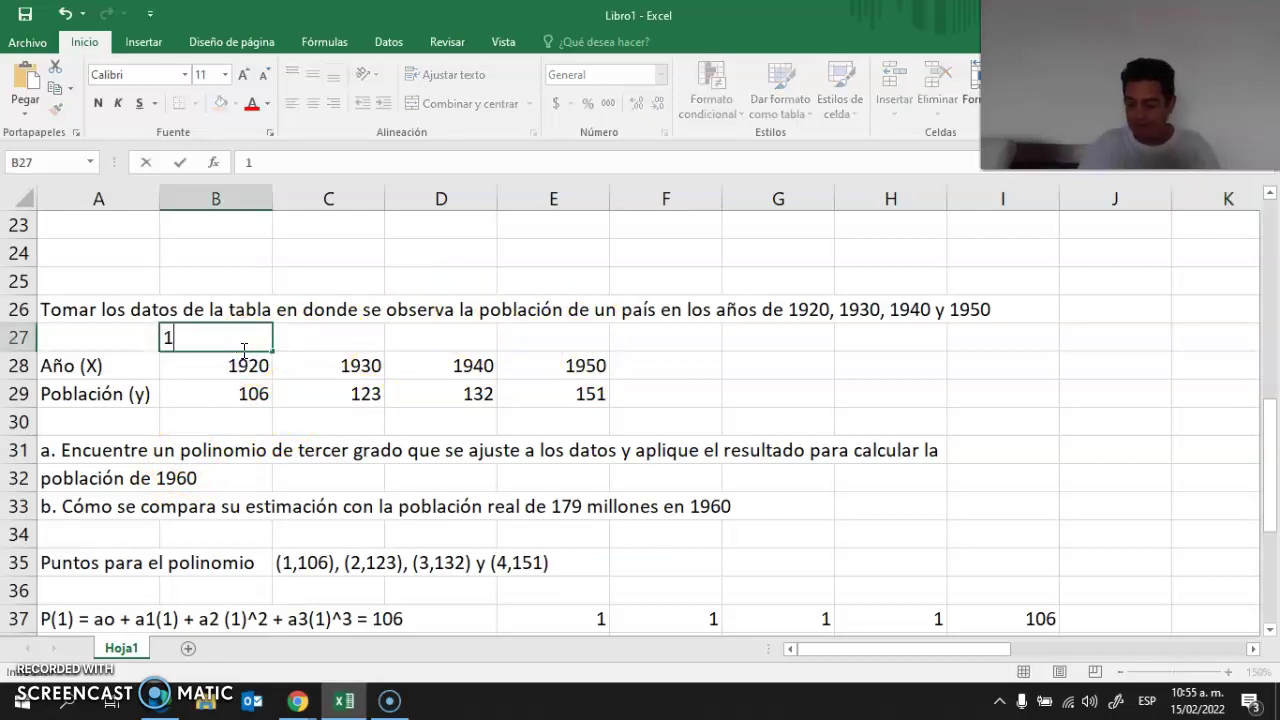
key(Tab)
text(2)
key(Tab)
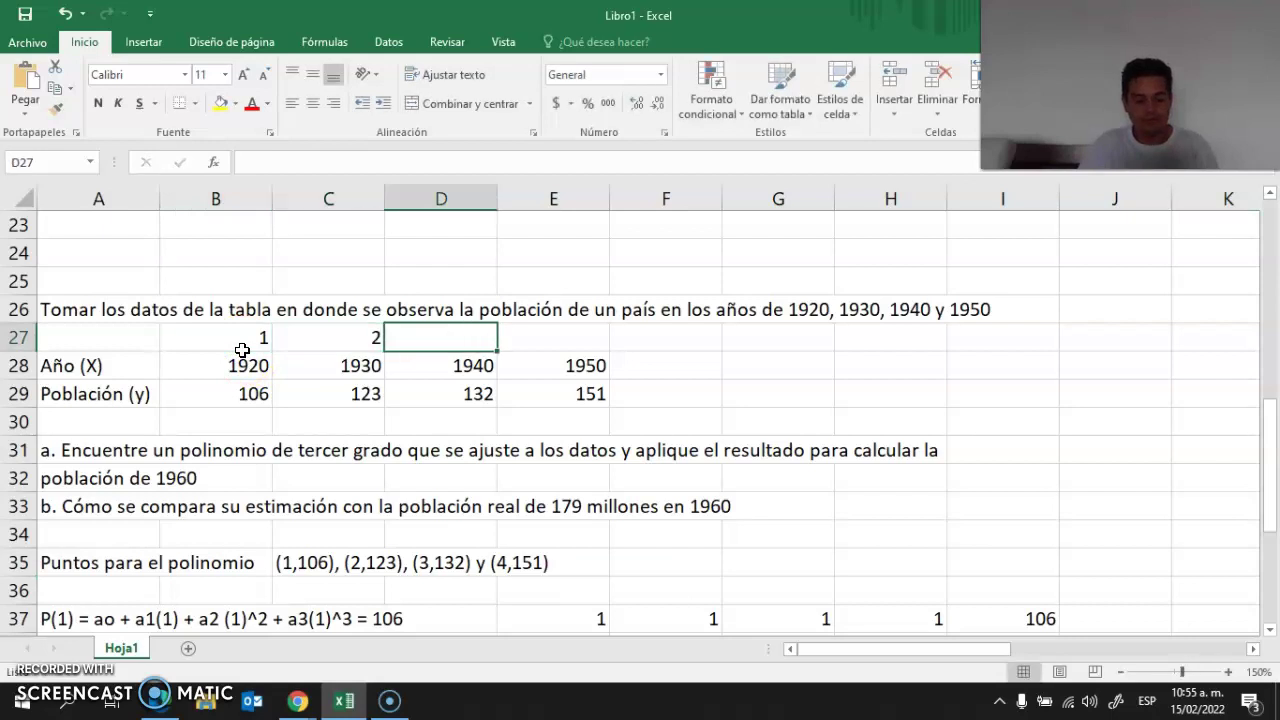
text(3)
key(Tab)
text(4)
key(Down)
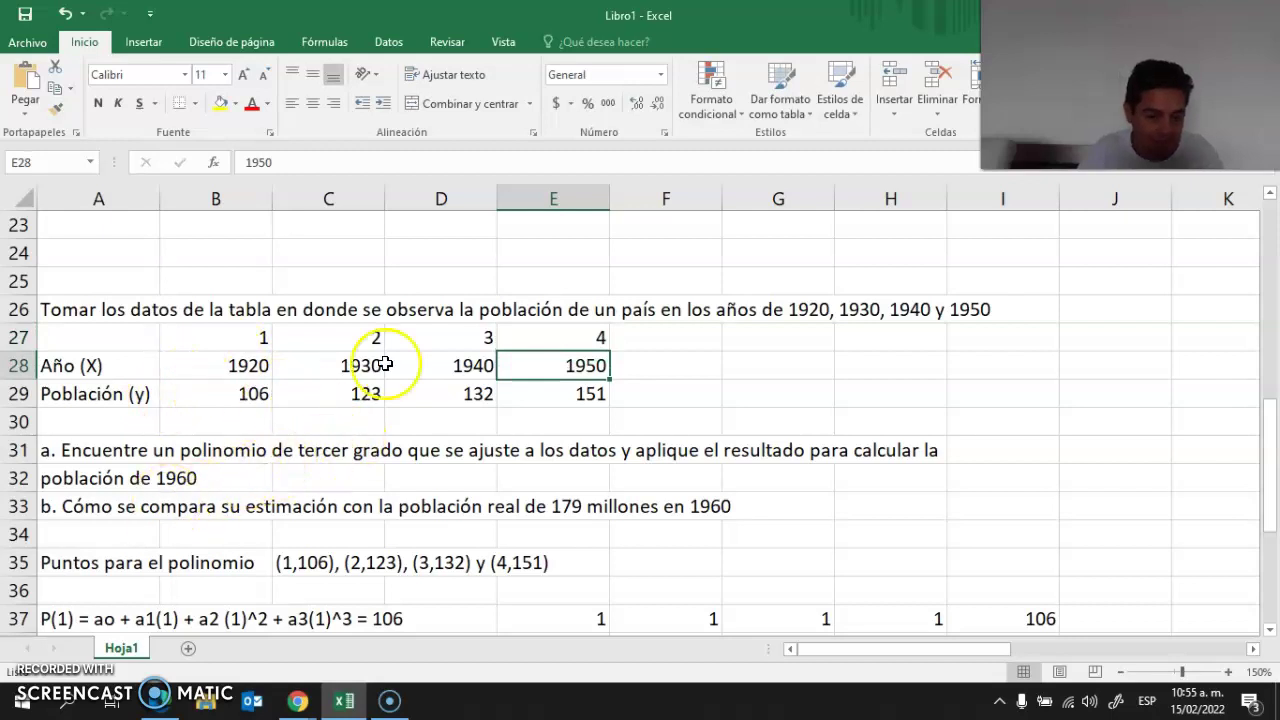
Step: Enter 5 in K46 as the x value for the year 1960, just above the polynomial
scroll(586, 271, down, 5)
scroll(593, 271, up, 4)
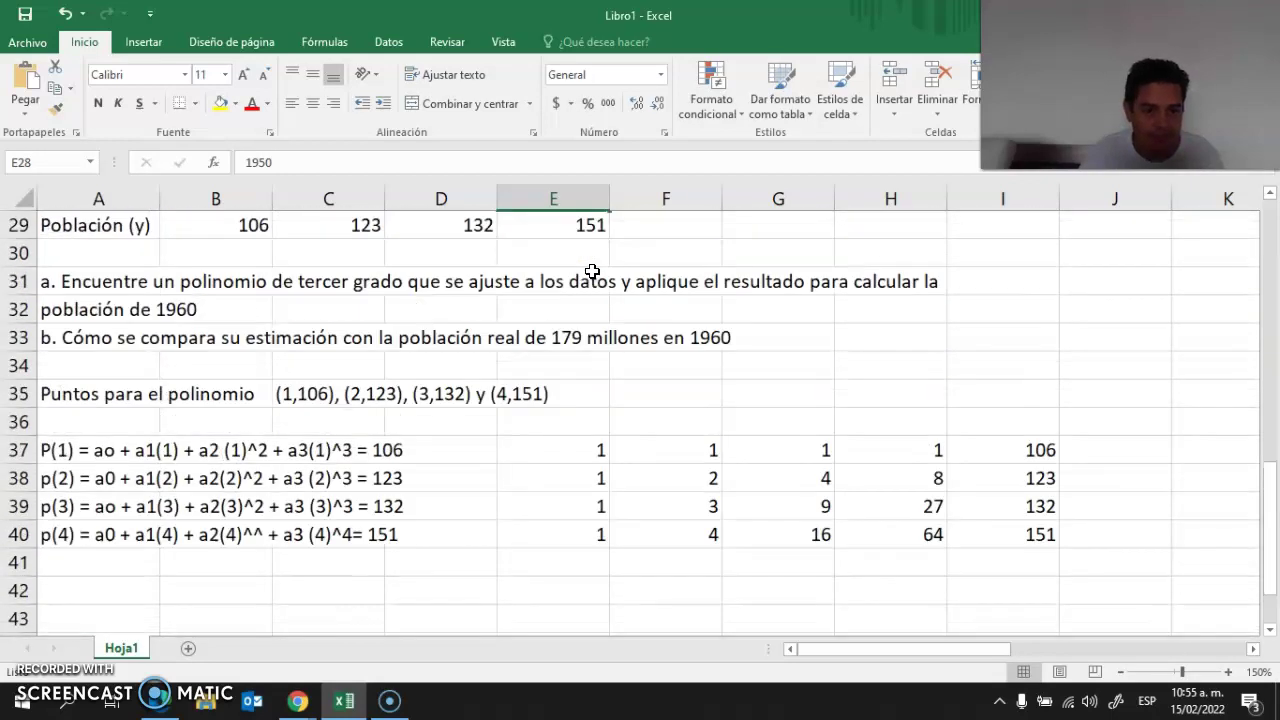
click(138, 290)
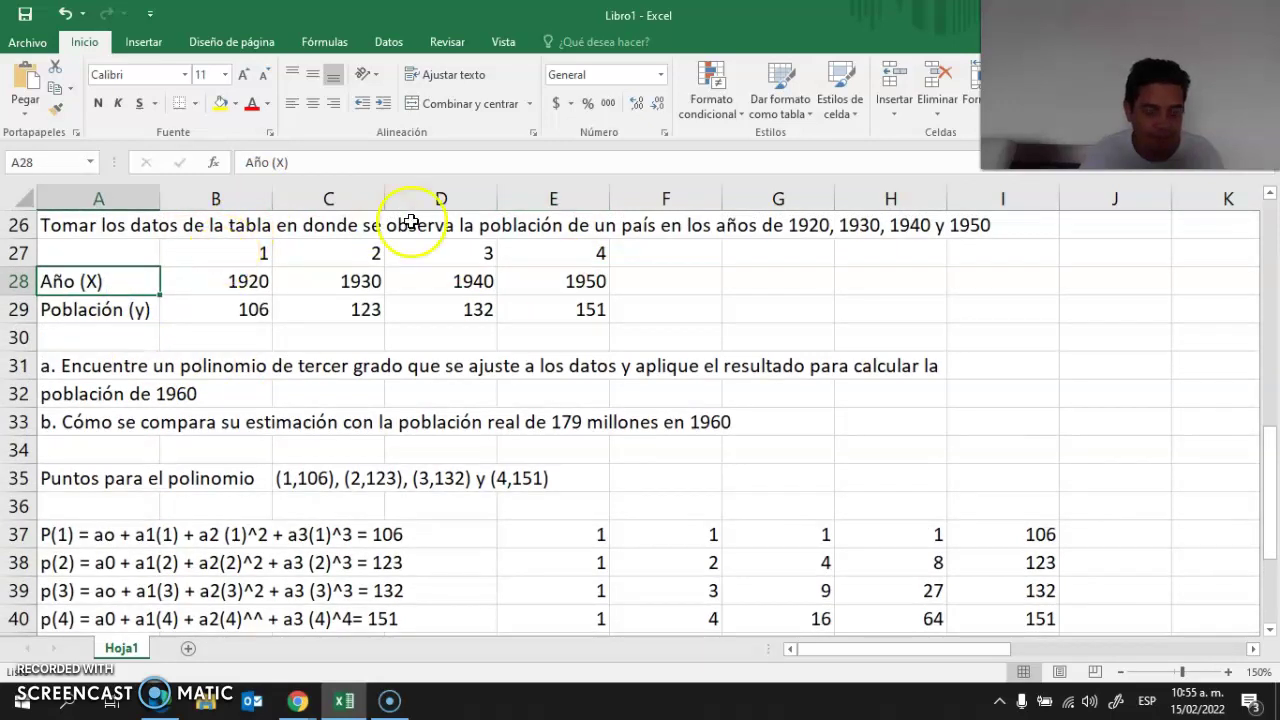
scroll(605, 294, down, 5)
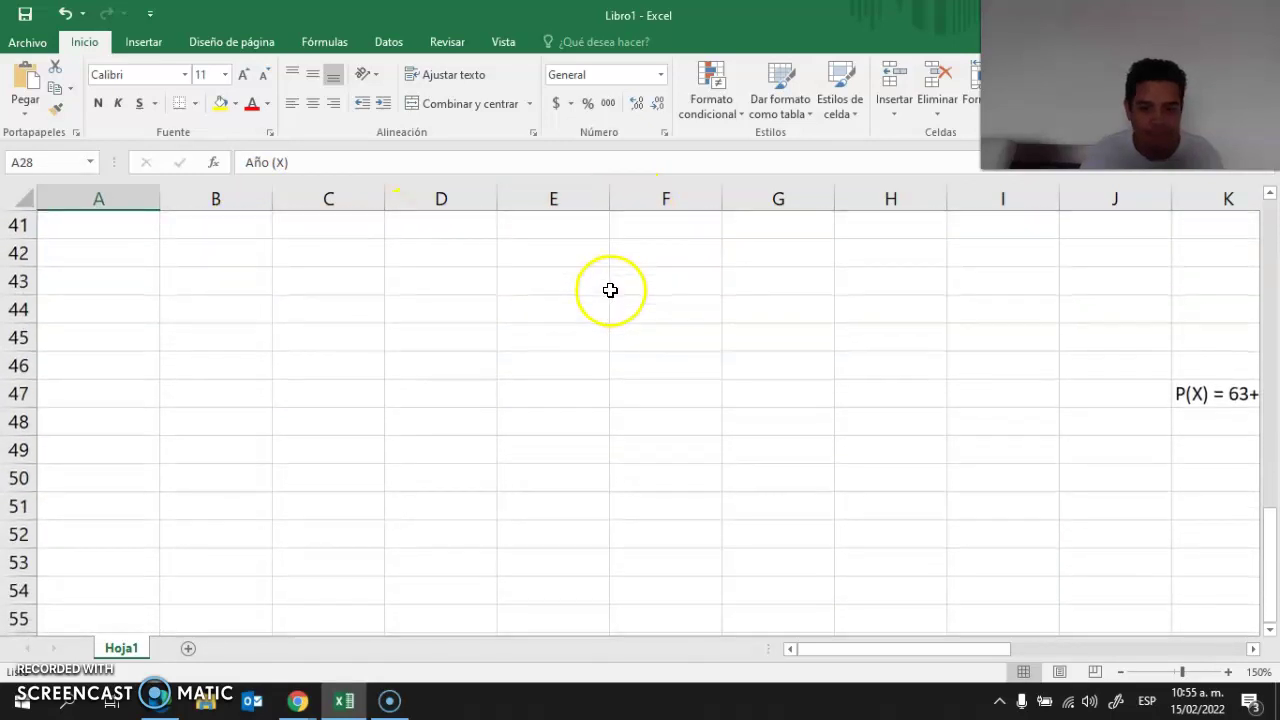
click(1253, 648)
click(1253, 648)
click(1253, 648)
click(1253, 648)
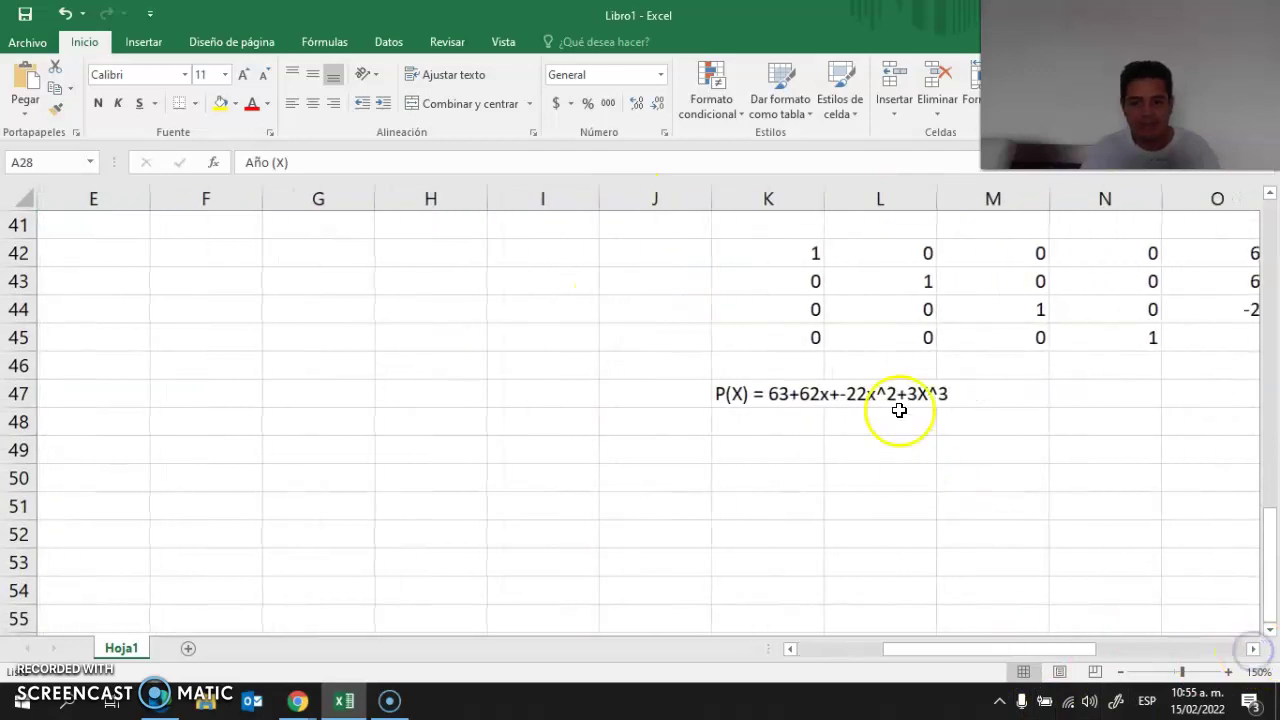
click(780, 369)
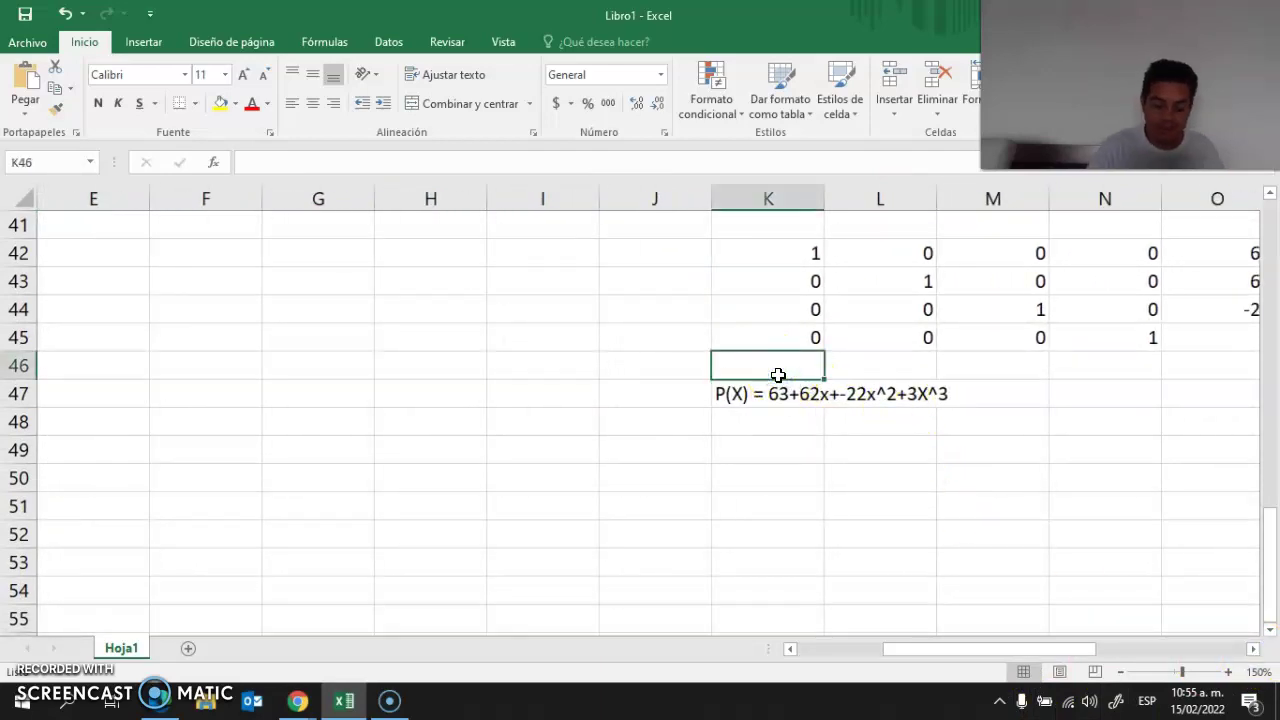
text(5)
key(Return)
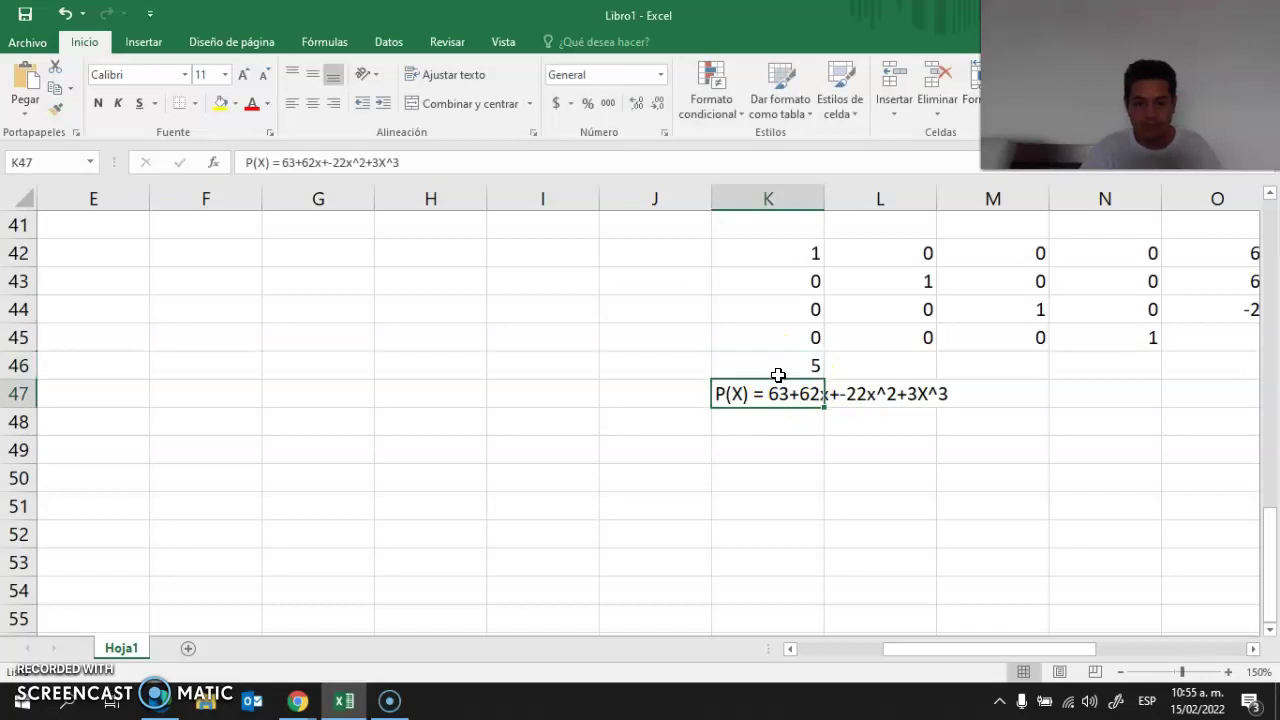
Step: Label K48 as P(5), directly below the polynomial text
key(Return)
text(P(5)
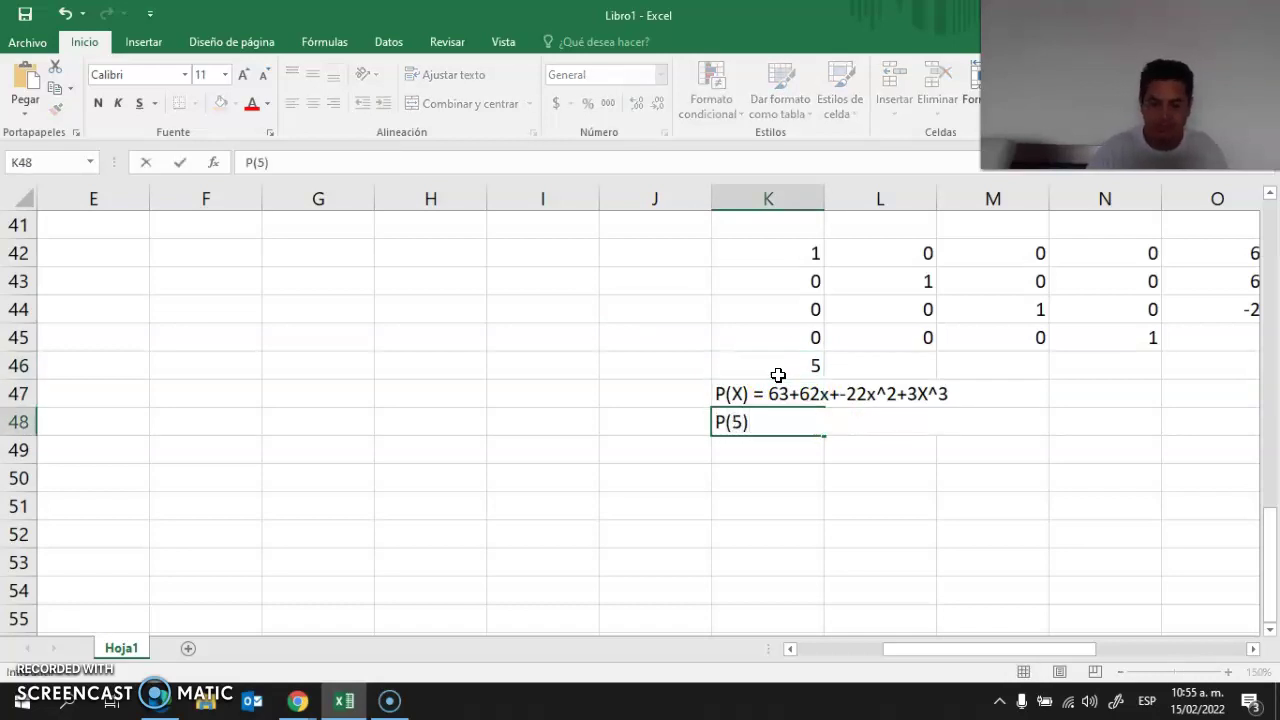
key(Return)
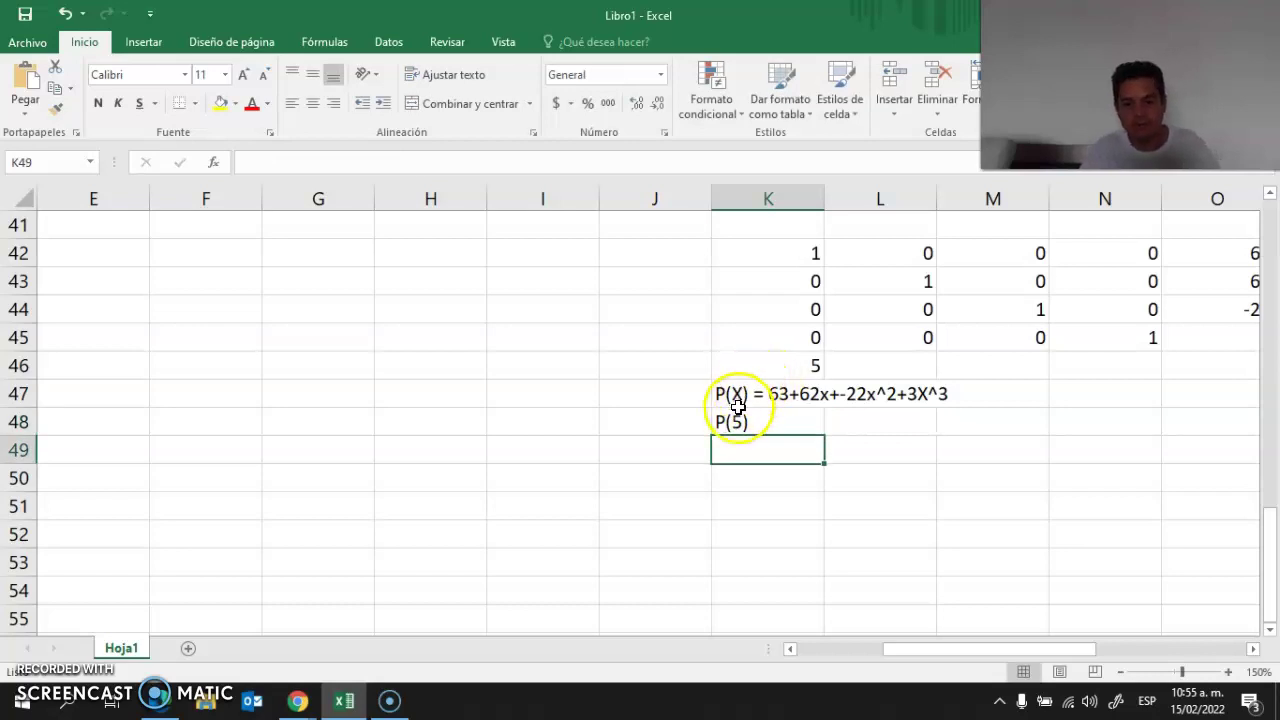
Step: Evaluate the polynomial at K46 by entering the formula =O42+O43*K46+O44*K46^2+O45*K46^3 in L48
click(808, 366)
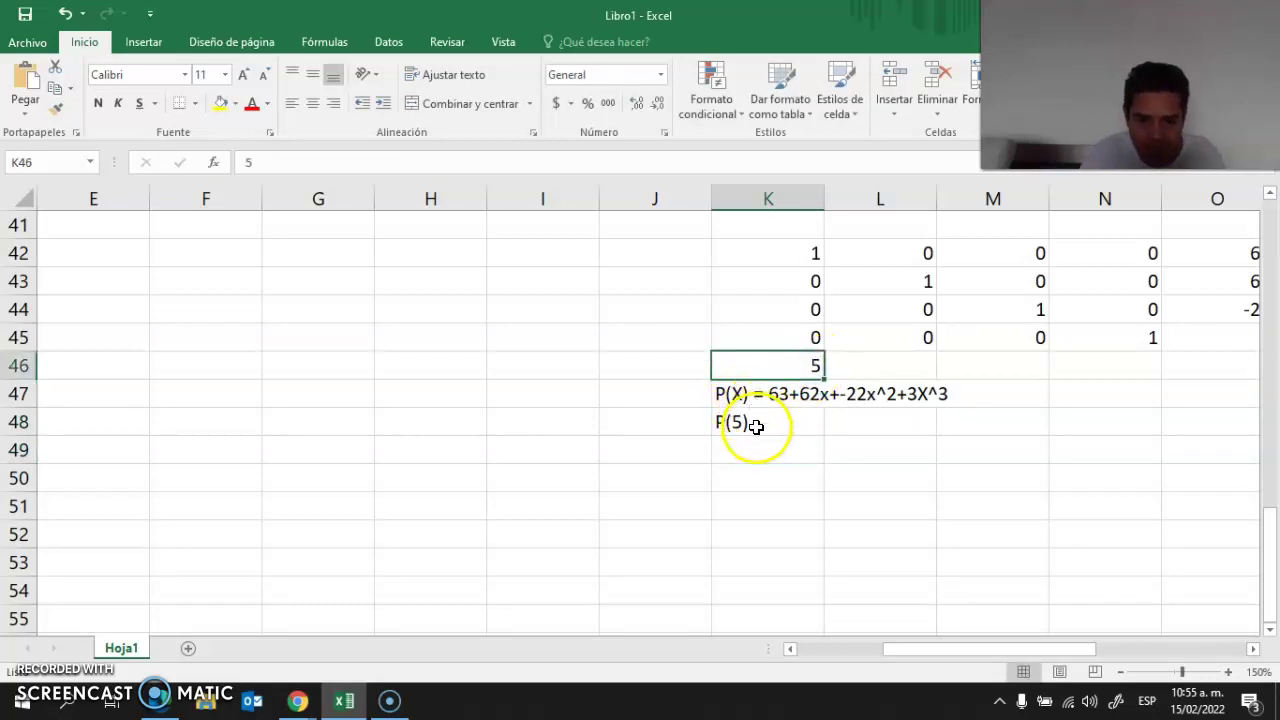
click(838, 426)
text(=)
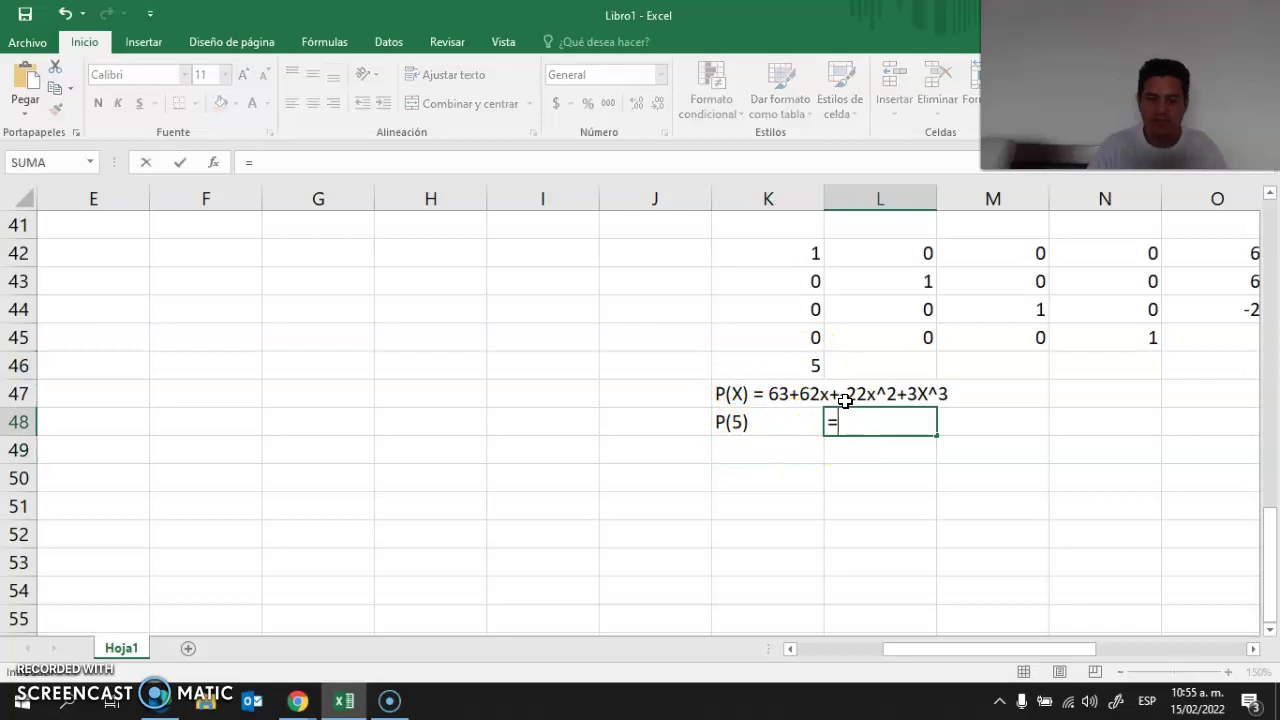
click(1253, 649)
click(1253, 649)
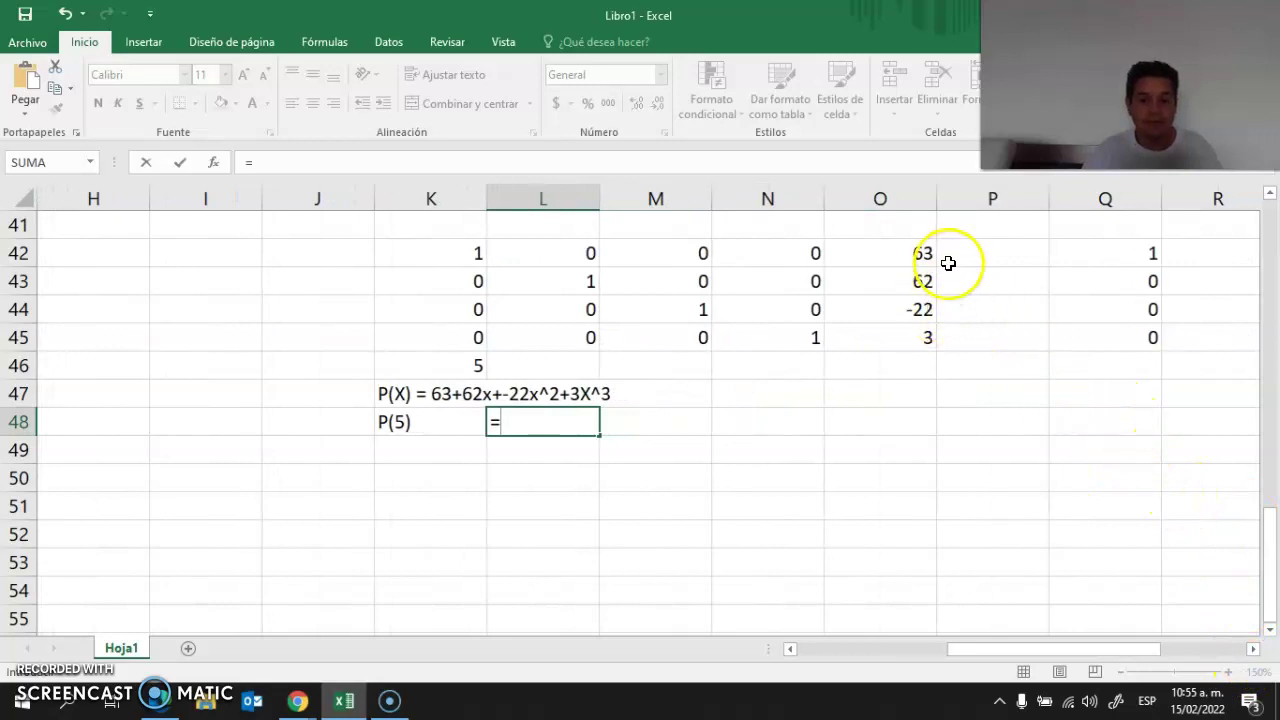
click(921, 248)
text(+)
click(903, 281)
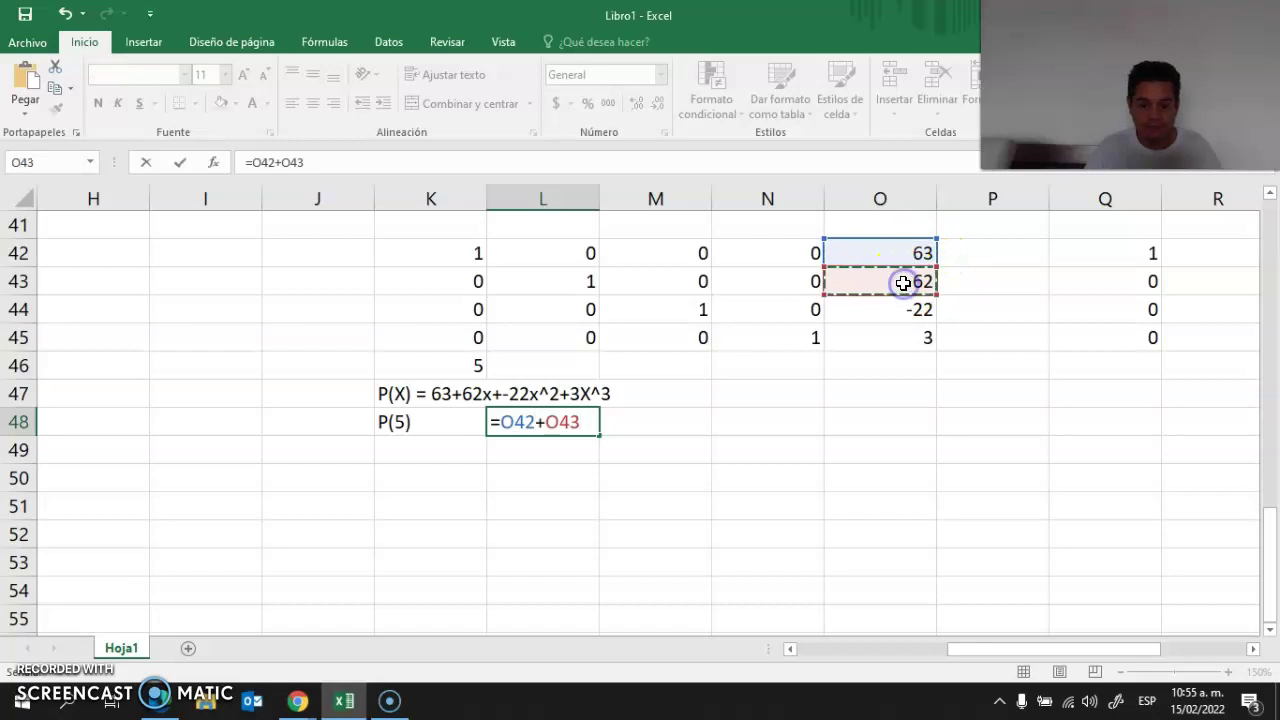
text(*)
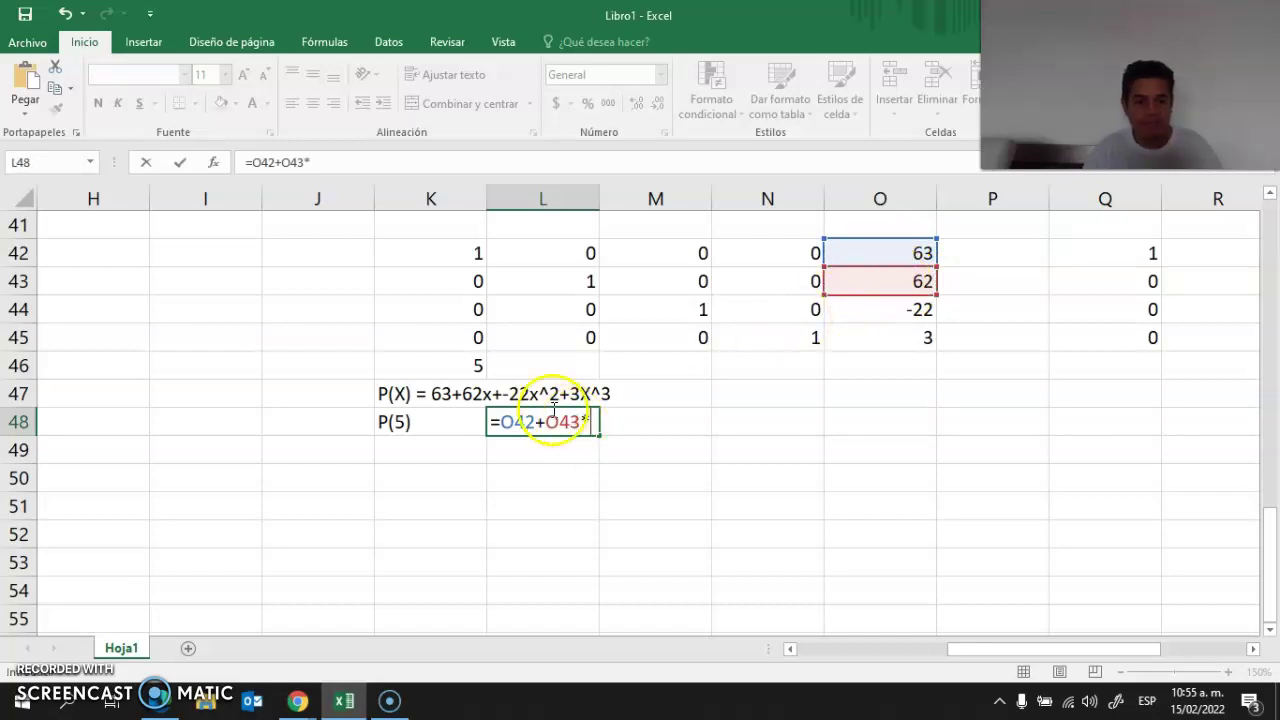
click(450, 366)
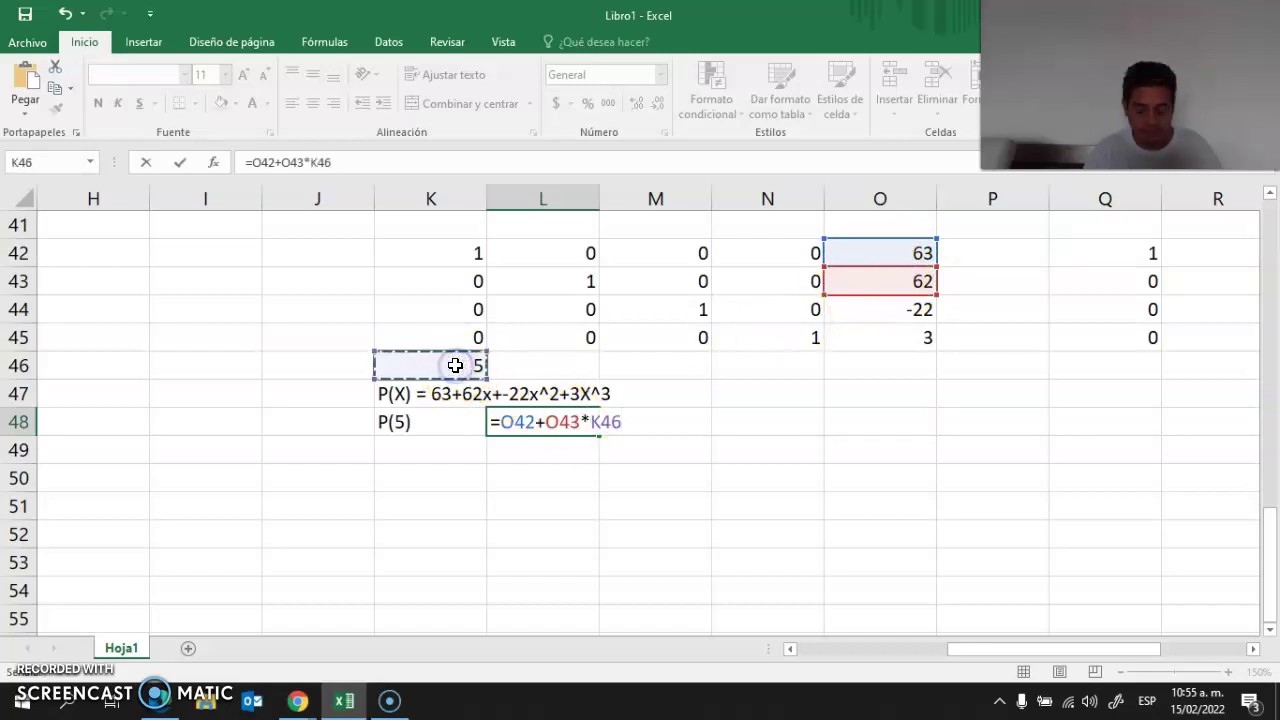
text(+)
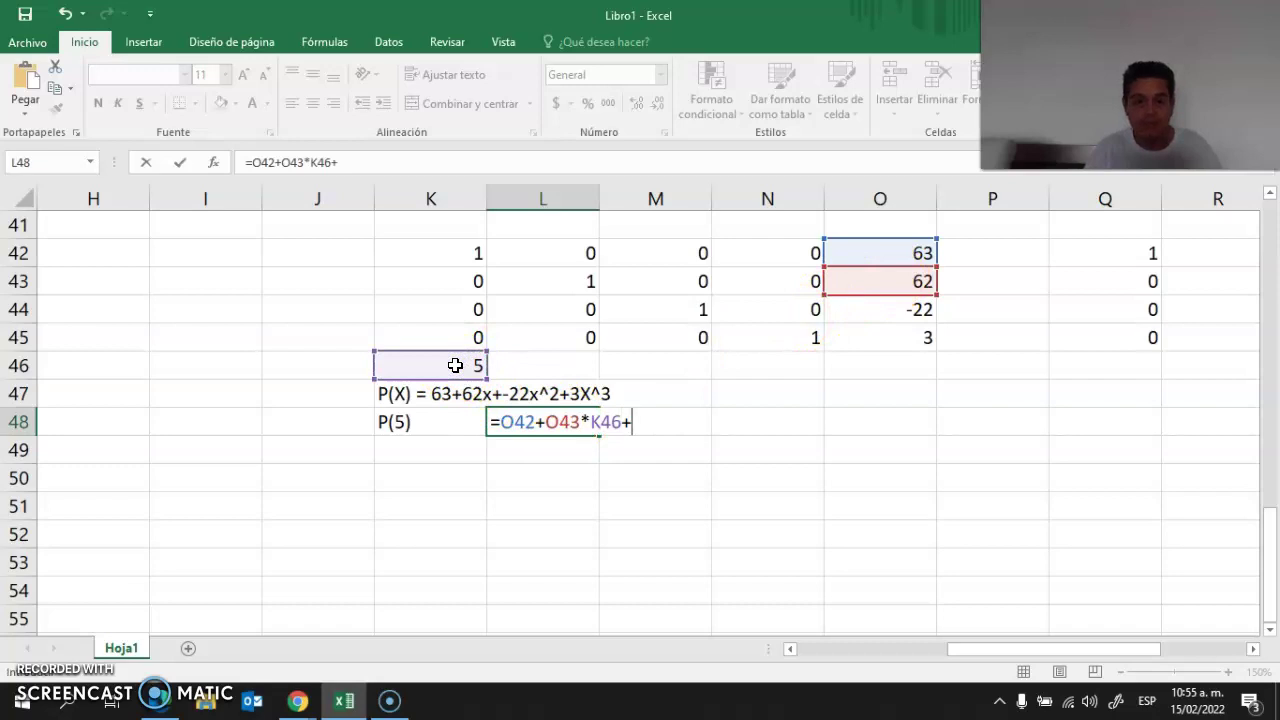
click(869, 311)
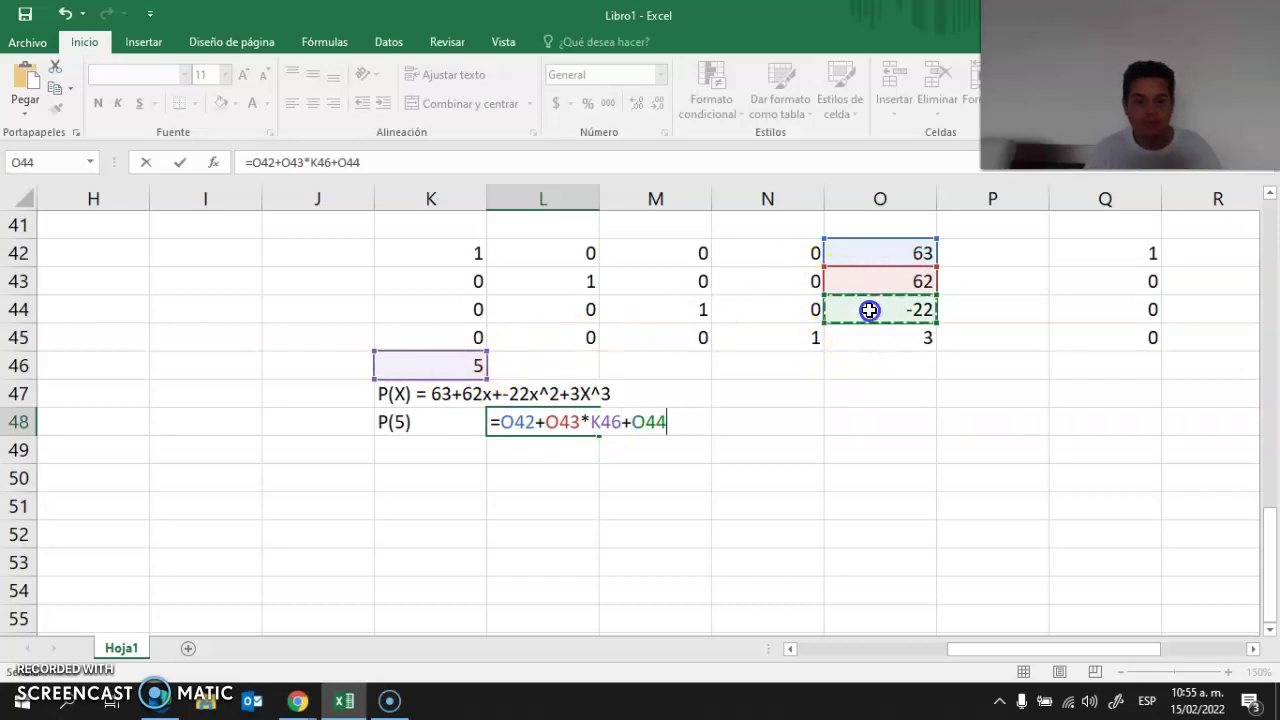
text(*)
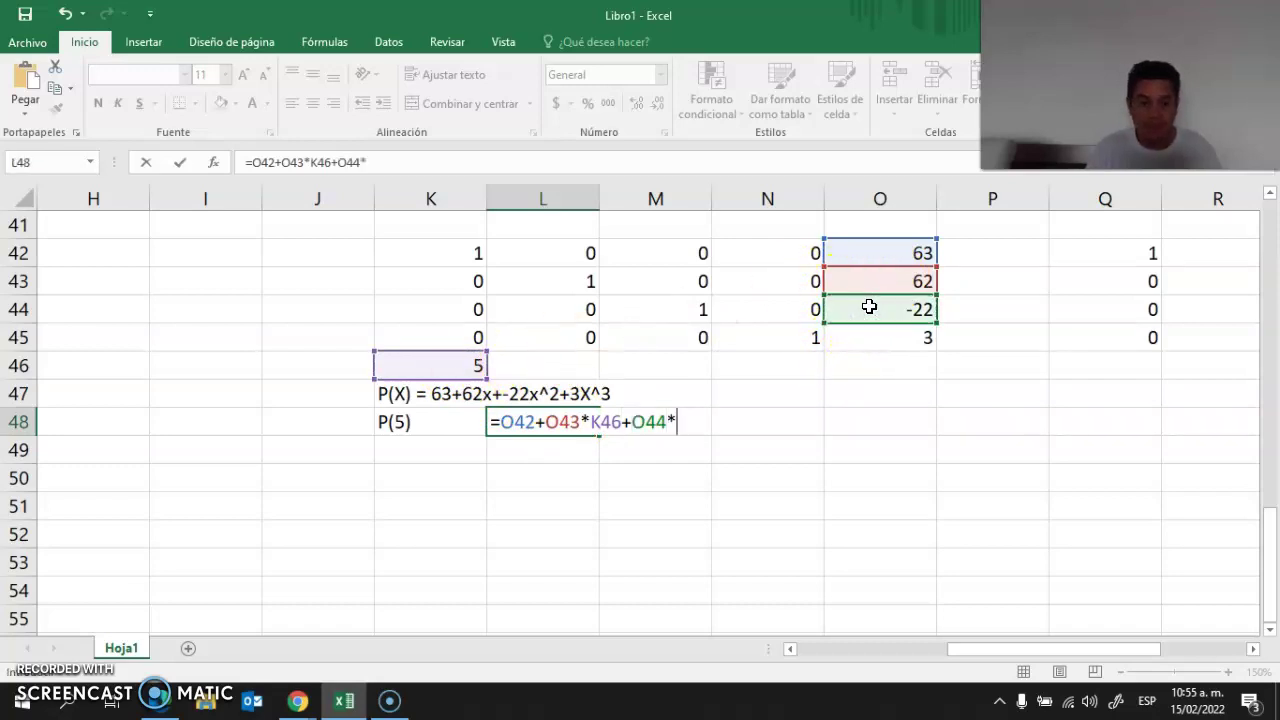
click(451, 371)
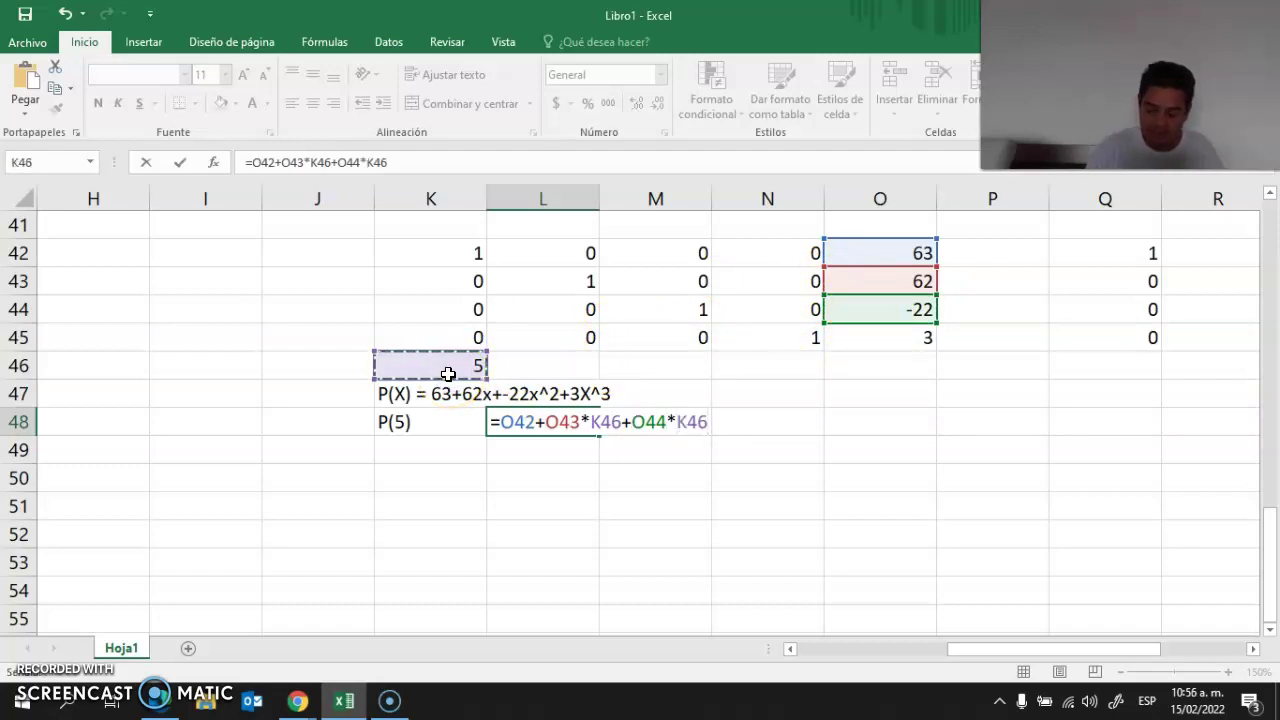
text(^)
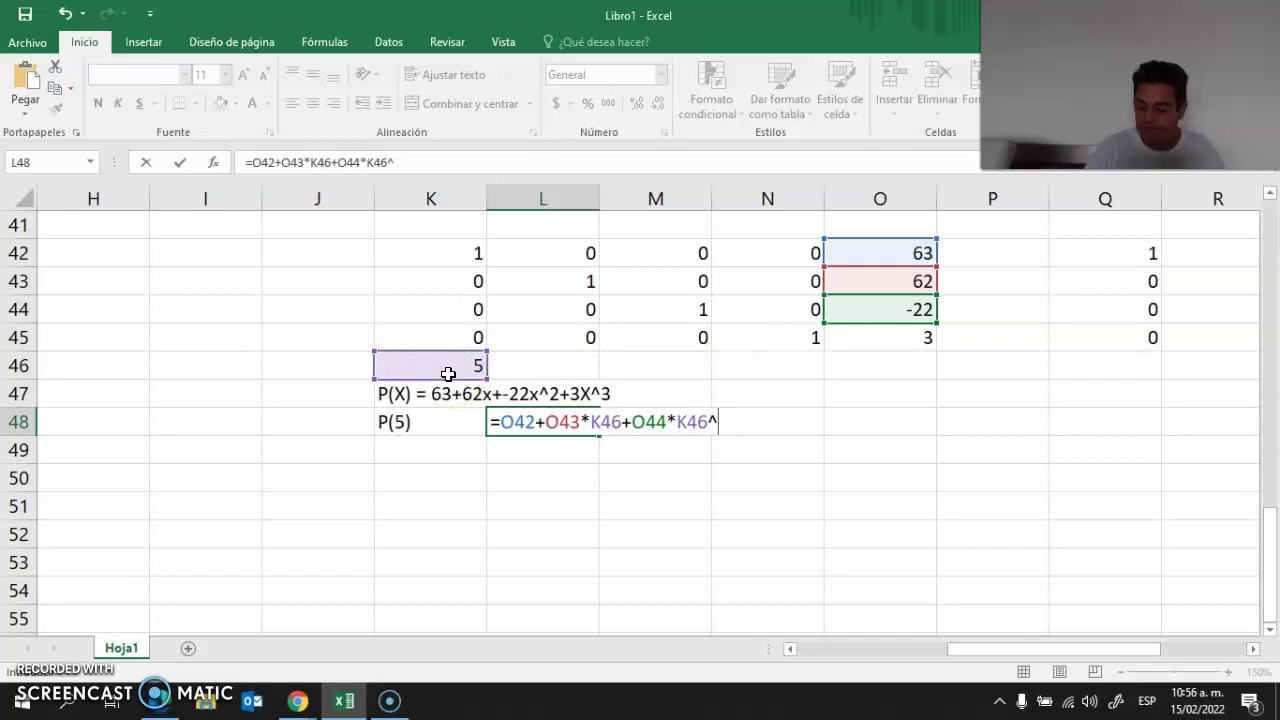
text(^+)
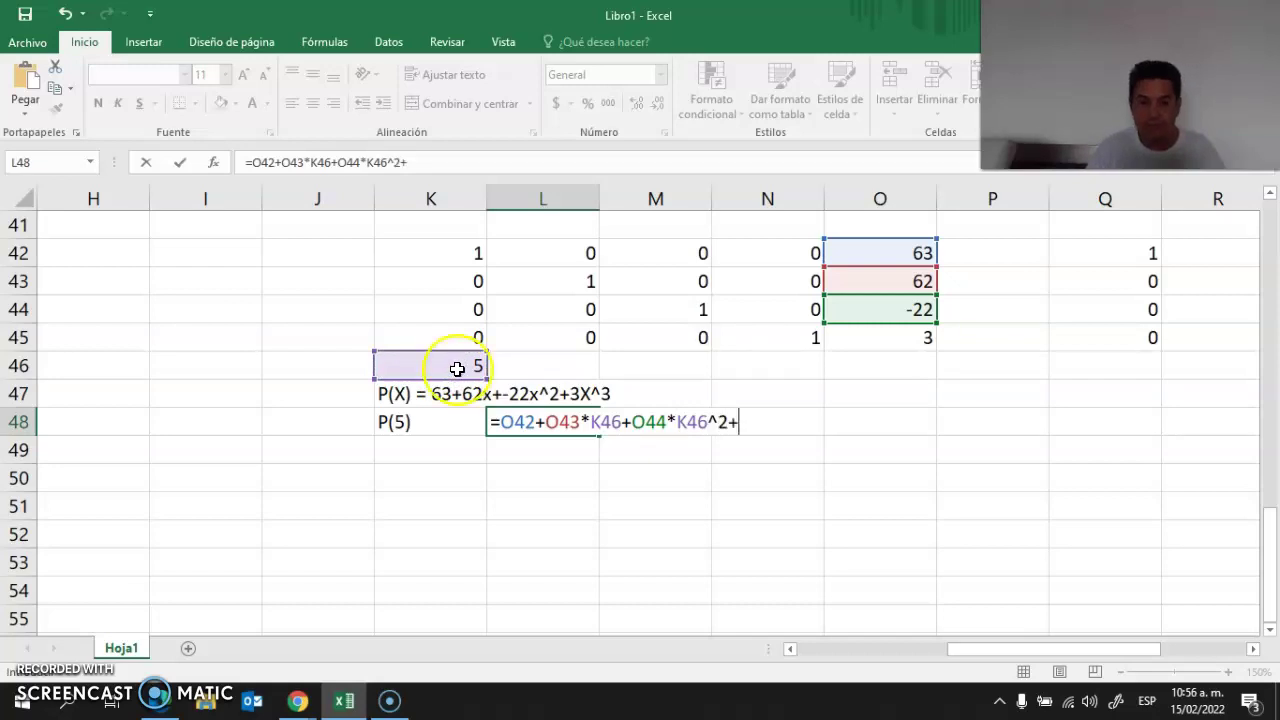
click(874, 338)
text(*)
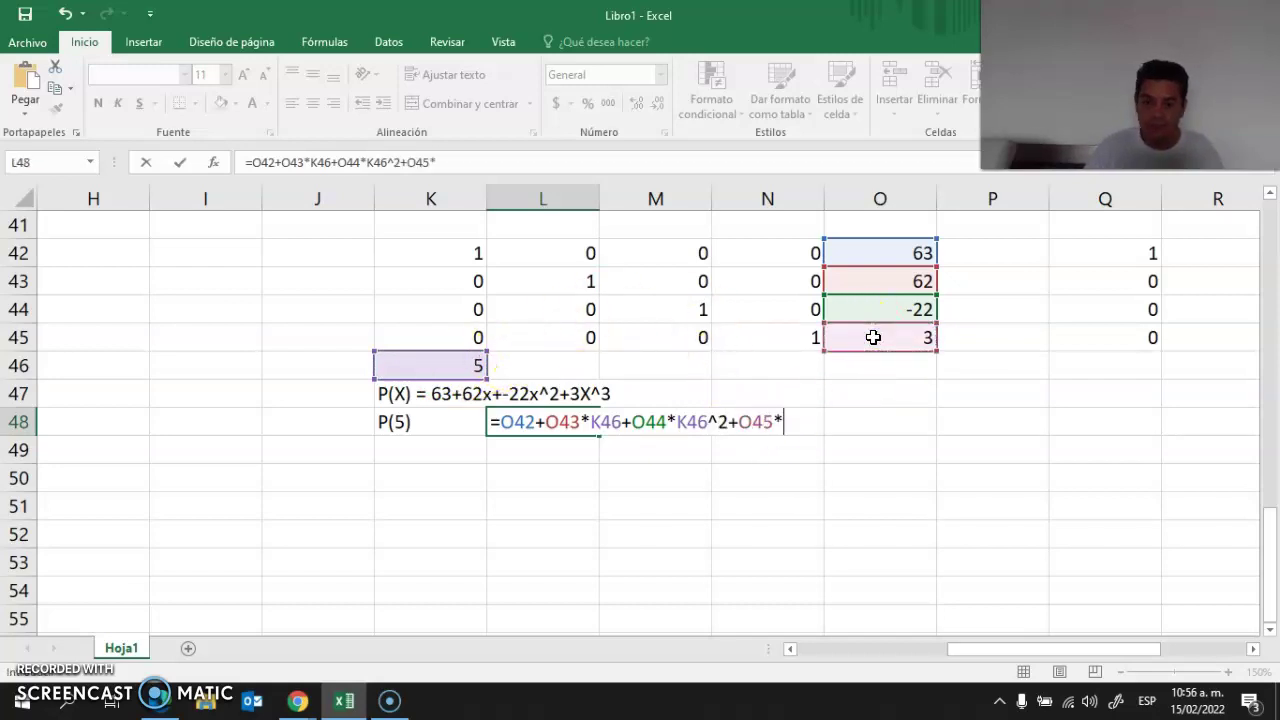
click(474, 364)
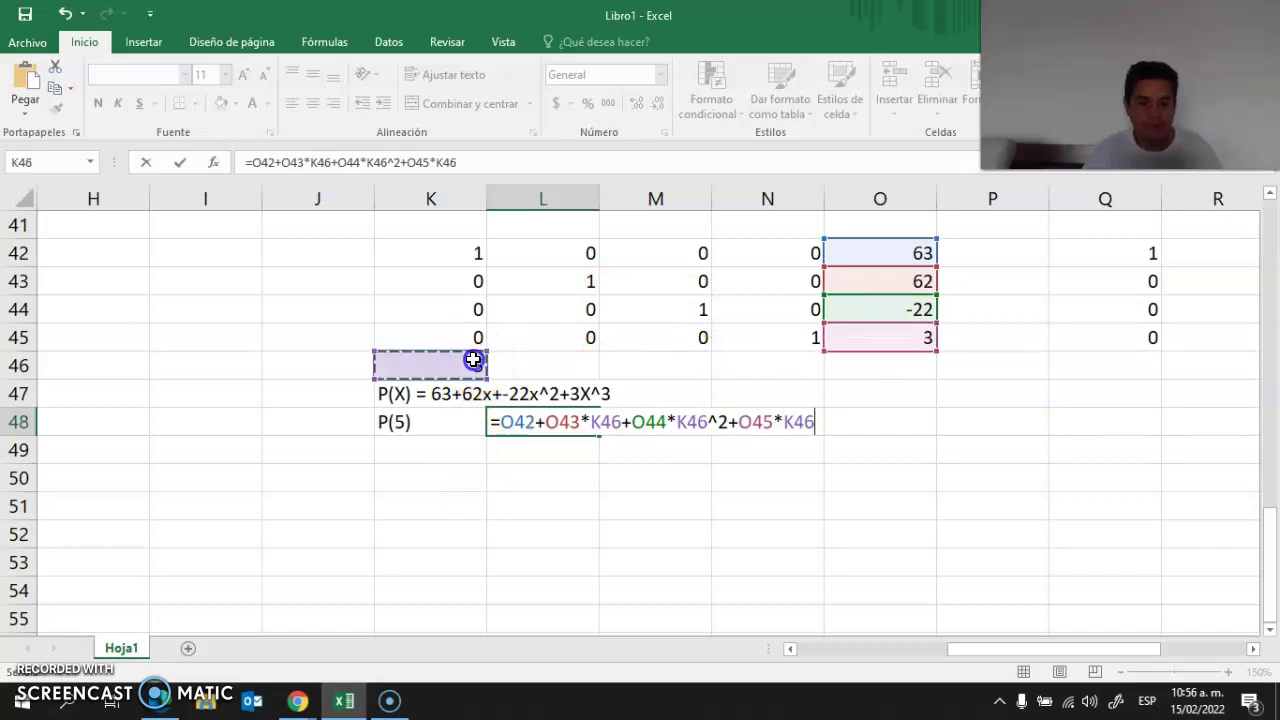
text(^^)
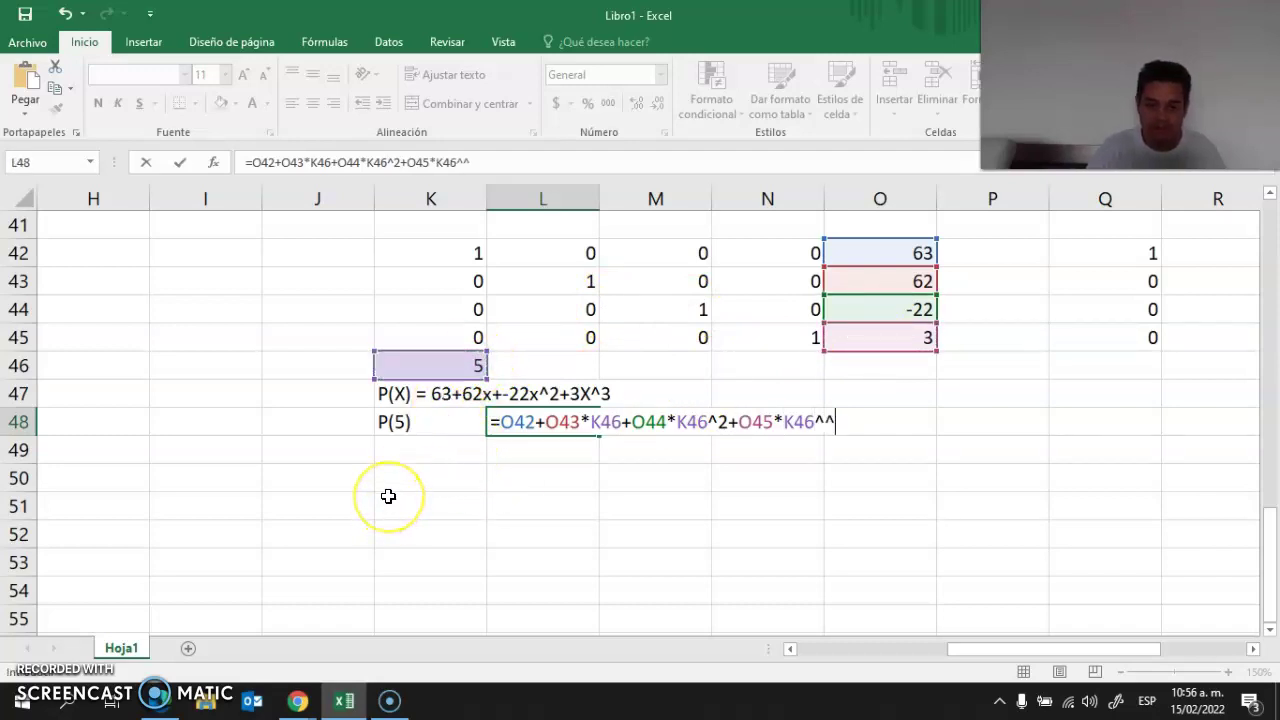
key(Return)
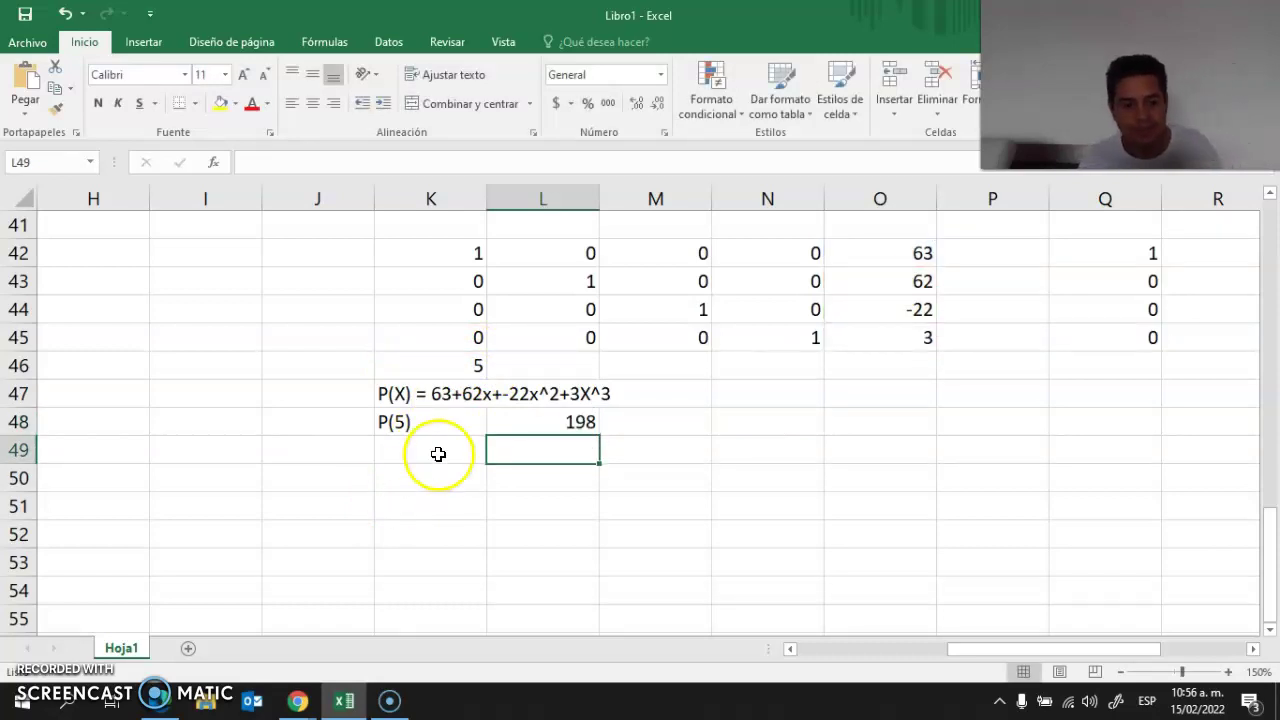
Step: Check the P(5) result in row 48, and reread question b in row 33 about the real 1960 population
click(444, 421)
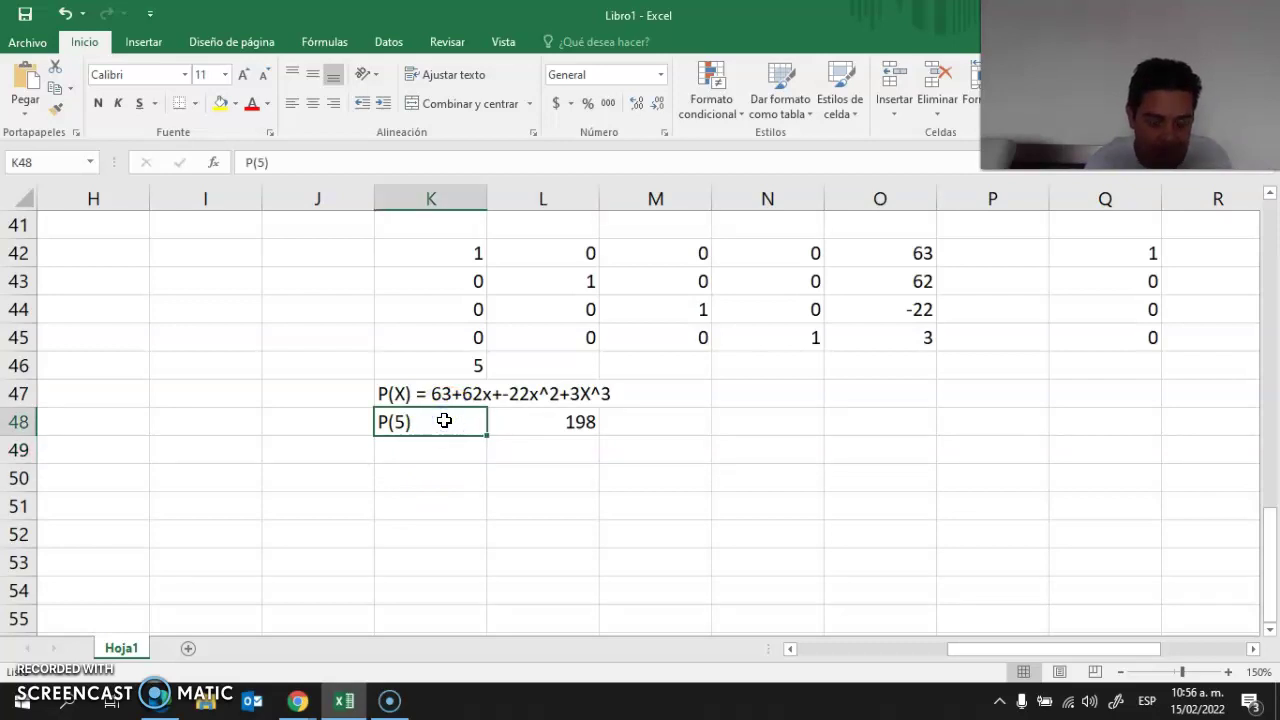
click(514, 421)
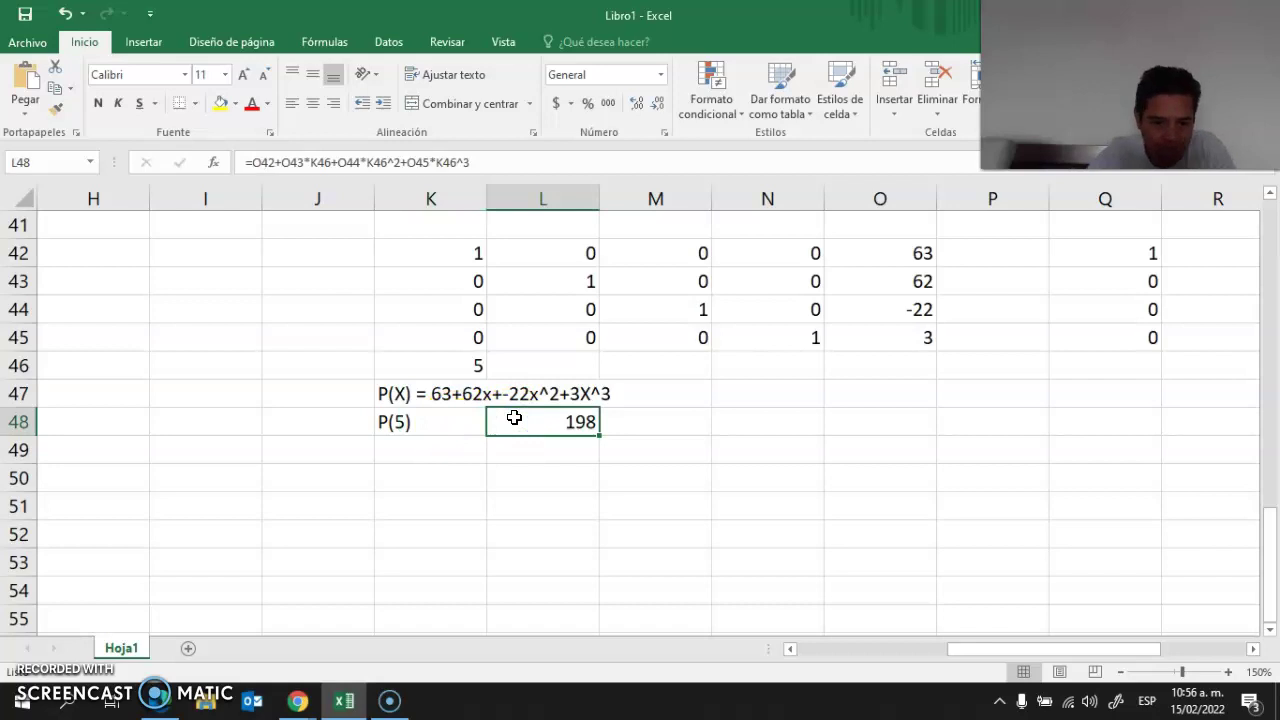
key(Left)
key(Left)
key(Left)
key(Left)
key(Left)
key(Left)
key(Up)
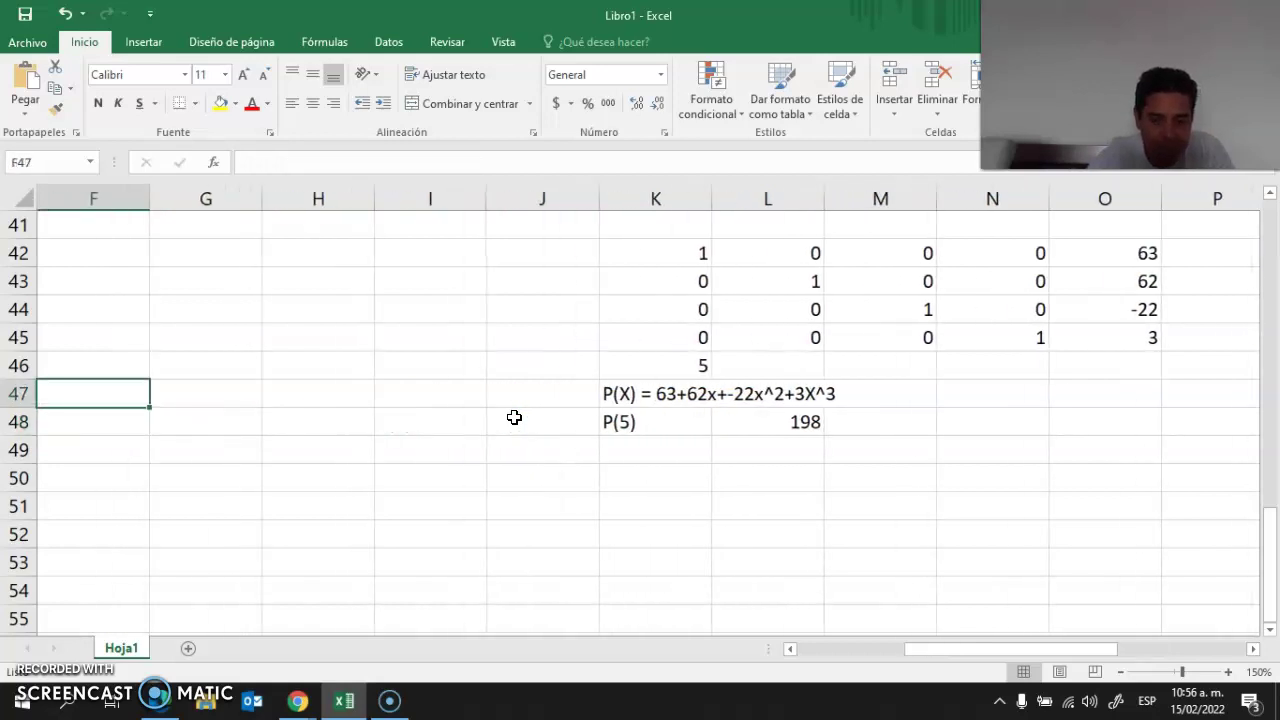
key(Up)
key(Up)
key(Up)
key(Up)
key(Up)
key(Up)
key(Up)
key(Up)
key(Up)
key(Up)
key(Up)
key(Up)
key(Up)
key(Up)
key(Up)
key(Up)
key(Up)
key(Up)
key(Up)
key(Up)
key(Left)
key(Left)
key(Left)
key(Left)
key(Left)
key(Down)
key(Down)
key(Down)
key(Down)
key(Down)
key(Down)
key(Down)
key(Down)
key(Down)
key(Down)
key(Down)
key(Right)
key(Right)
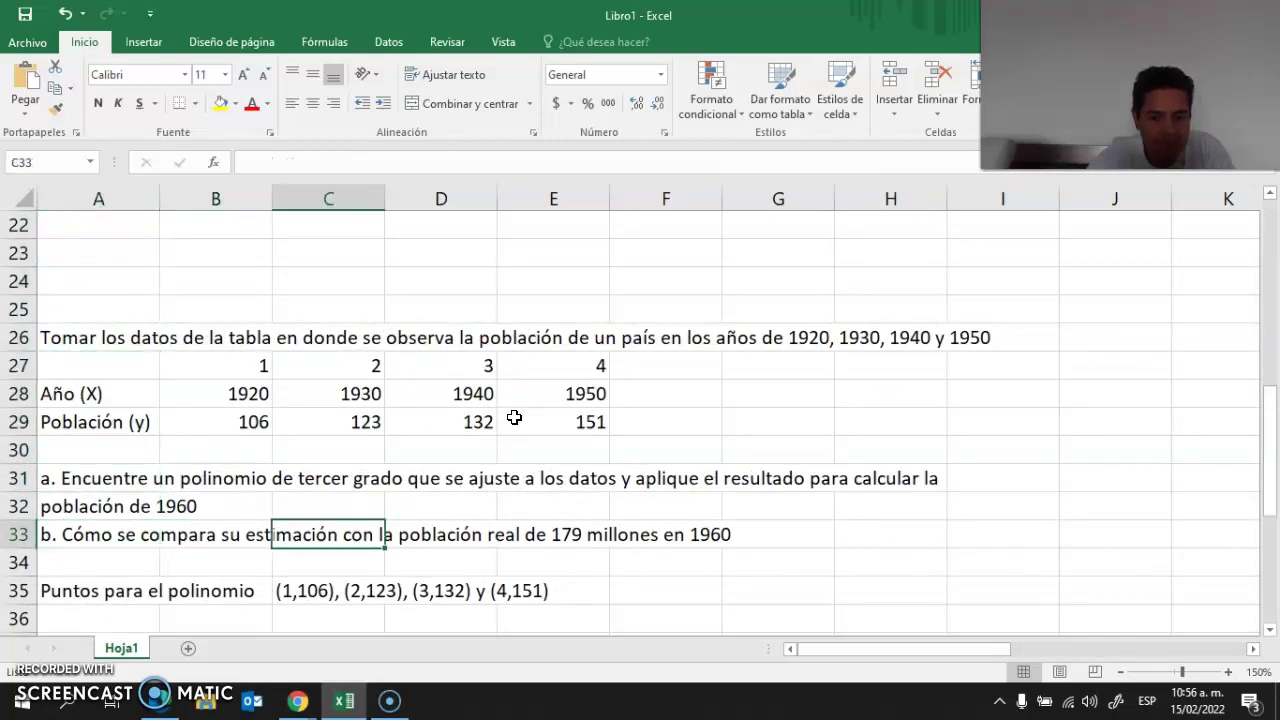
key(Right)
key(Right)
key(Down)
key(Down)
key(Down)
key(Down)
key(Down)
key(Down)
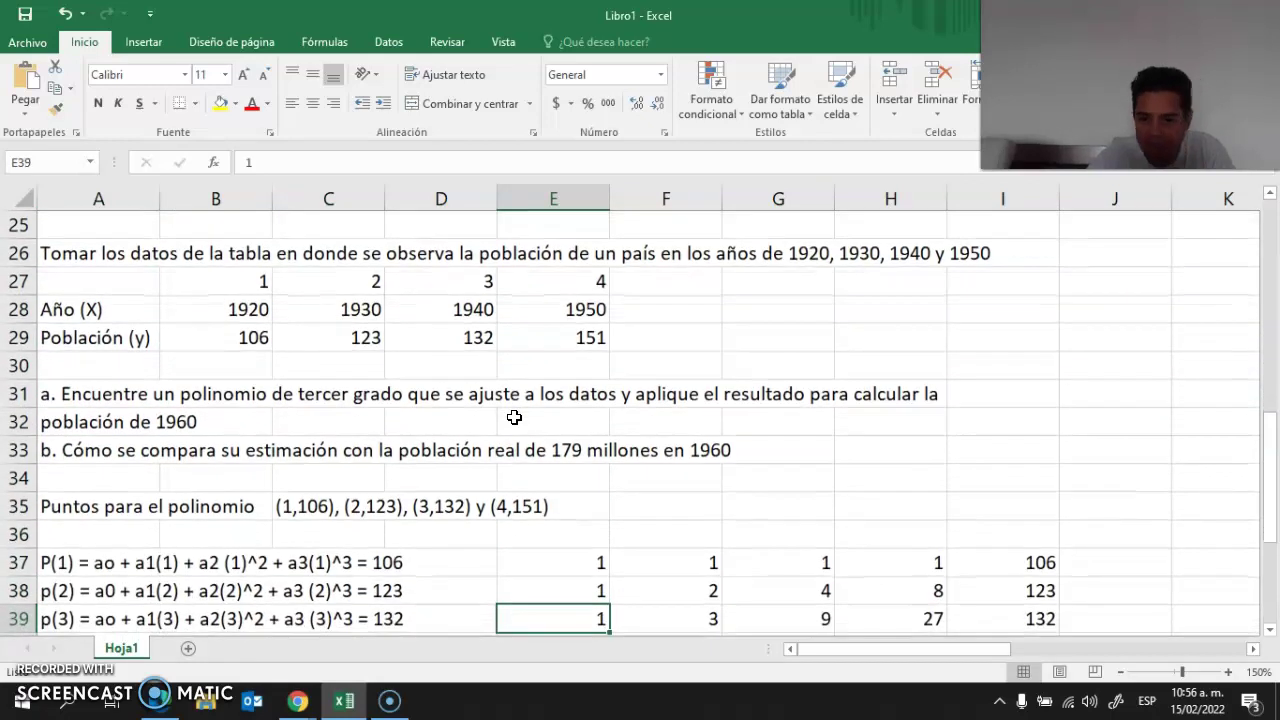
key(Up)
key(Up)
key(Up)
key(Up)
key(Up)
key(Up)
key(Up)
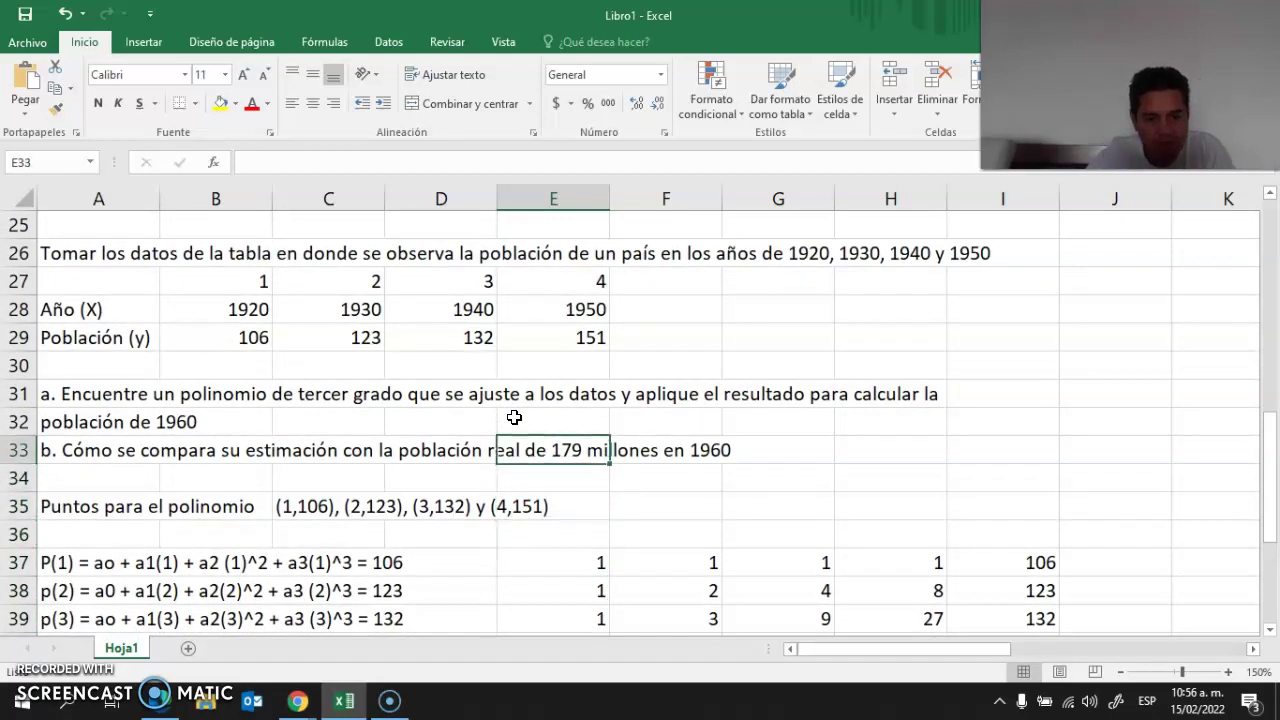
Step: Enter the real 1960 population, 179, in N48 on the same row as the P(5) estimate
key(Down)
key(Down)
key(Down)
key(Down)
key(Down)
key(Down)
key(Down)
key(Down)
key(Down)
key(Down)
key(Down)
key(Down)
key(Down)
key(Down)
key(Down)
key(Down)
key(Down)
key(Down)
key(Down)
key(Down)
key(Down)
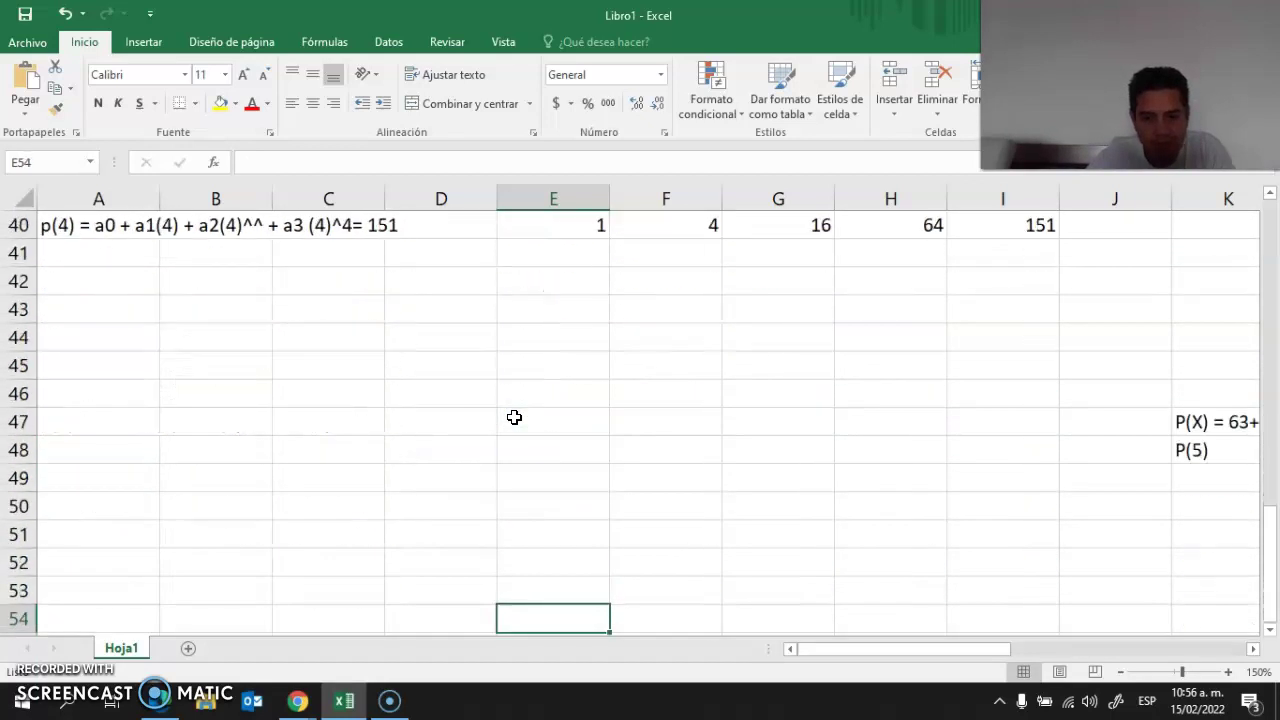
key(Right)
key(Right)
key(Right)
key(Right)
key(Right)
key(Right)
key(Right)
key(Right)
key(Right)
key(Up)
key(Up)
key(Up)
key(Up)
key(Up)
key(Up)
text(179)
key(Return)
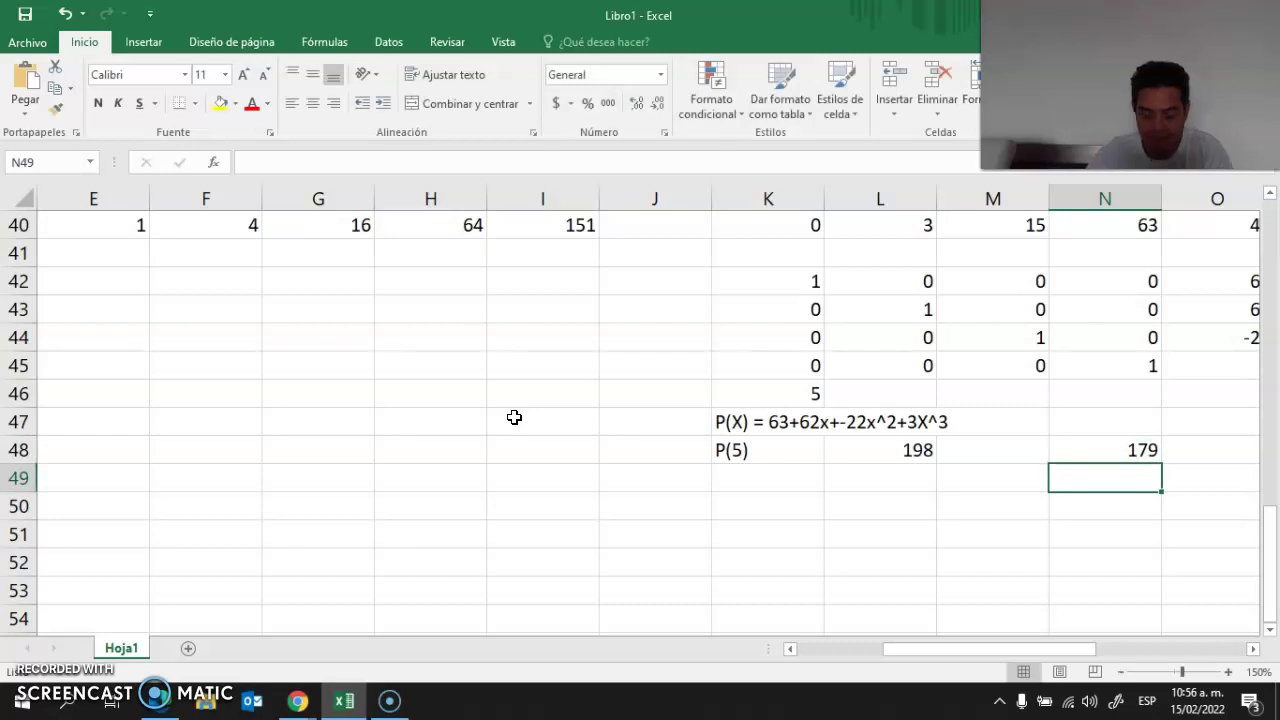
Step: Calculate the difference between the estimated and real populations in N49 with the formula =L48-N48
text(=)
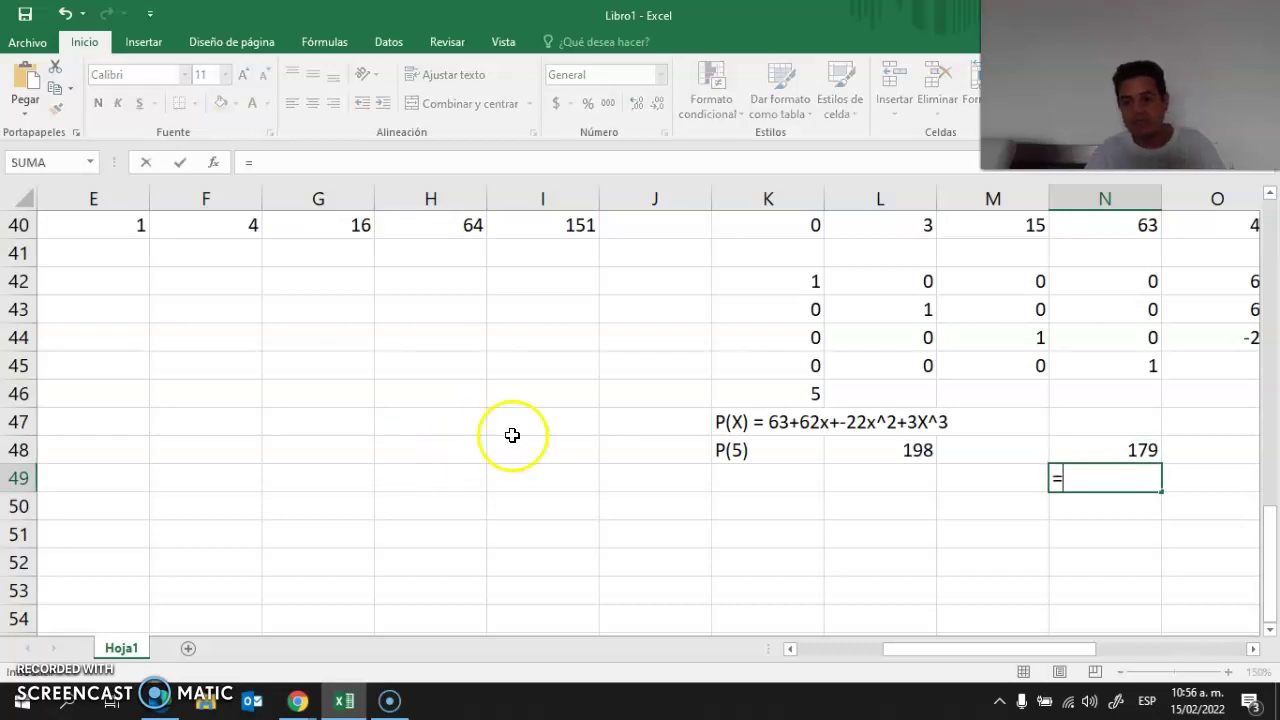
click(884, 441)
text(-)
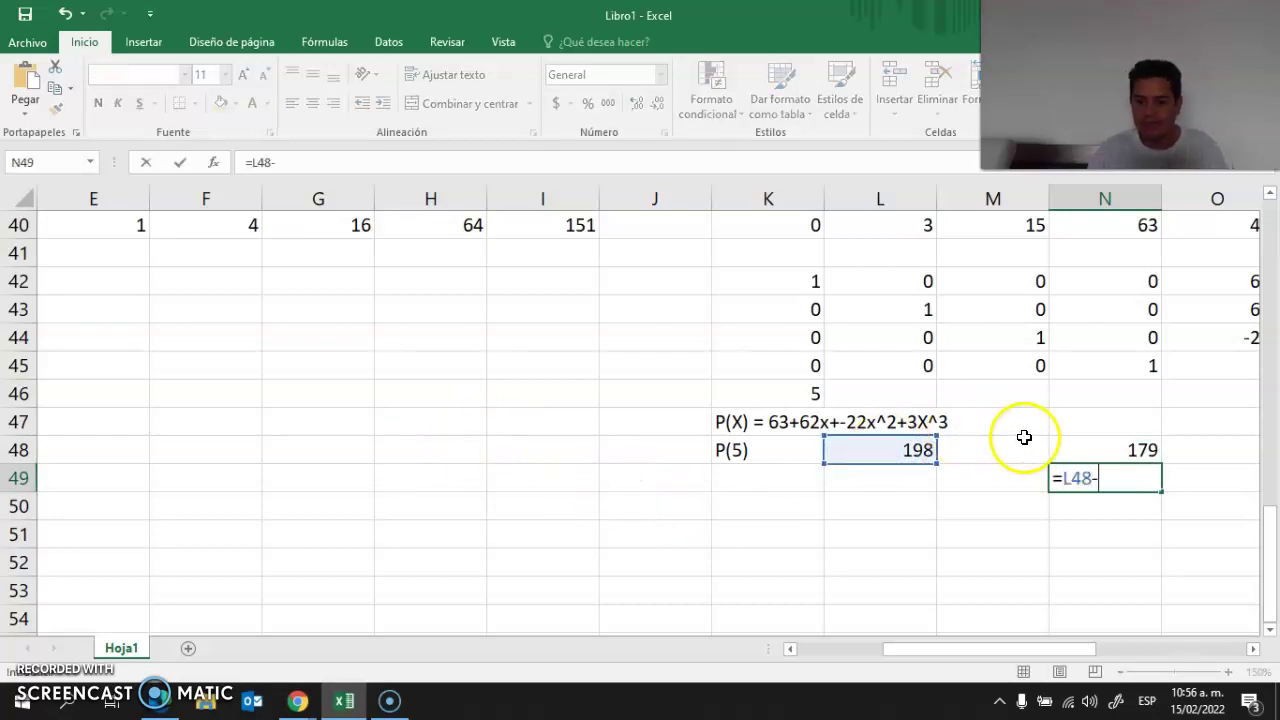
click(1084, 454)
key(Return)
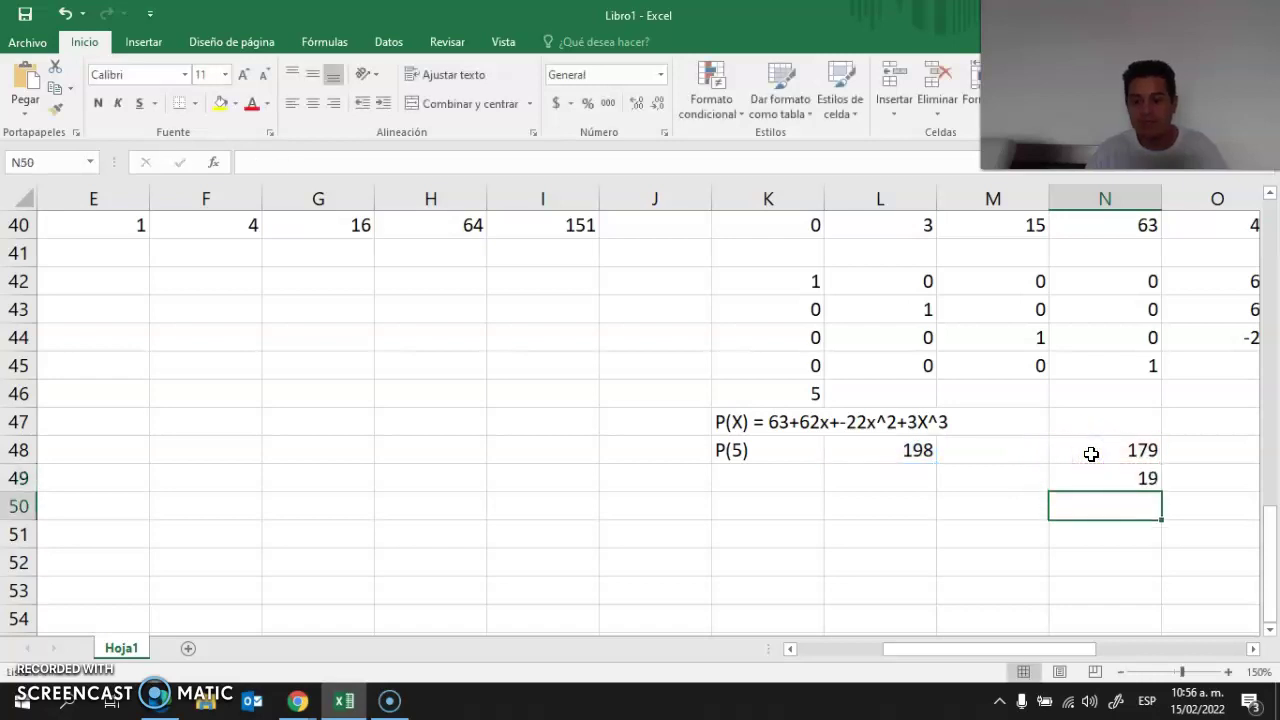